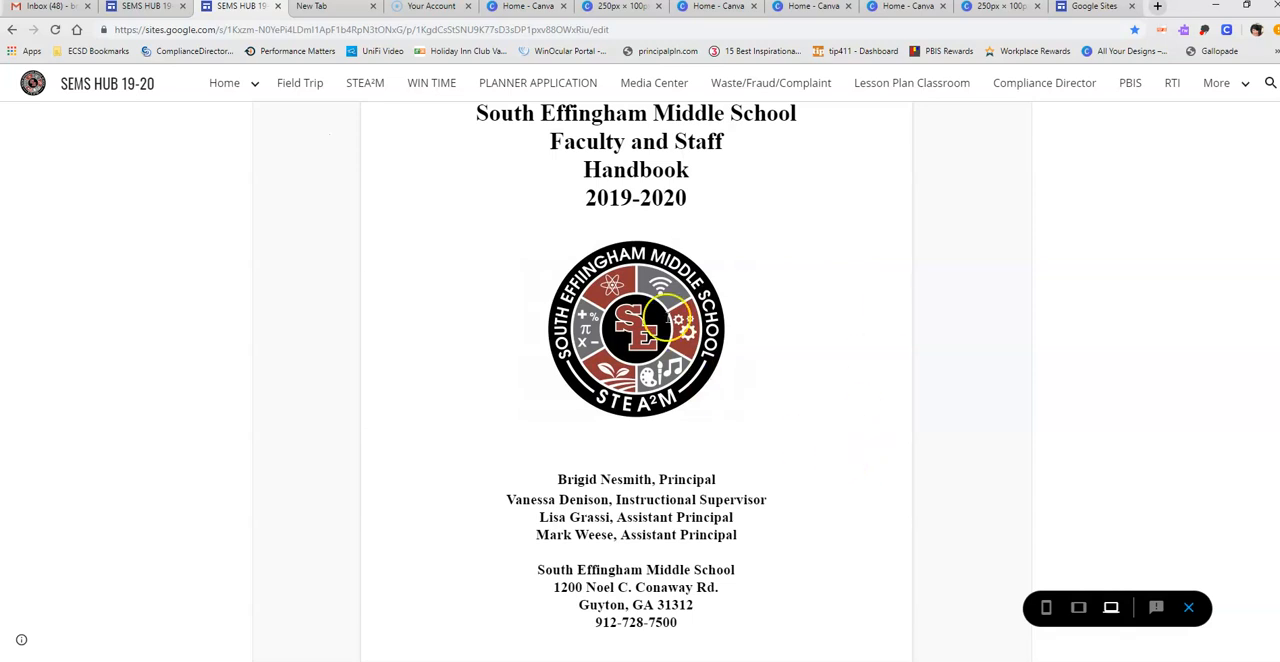
- Look through the opening pages of the 2019-2020 faculty and staff handbook on the Teacher Handbook page
scroll(835, 472, down, 2)
scroll(835, 472, down, 2)
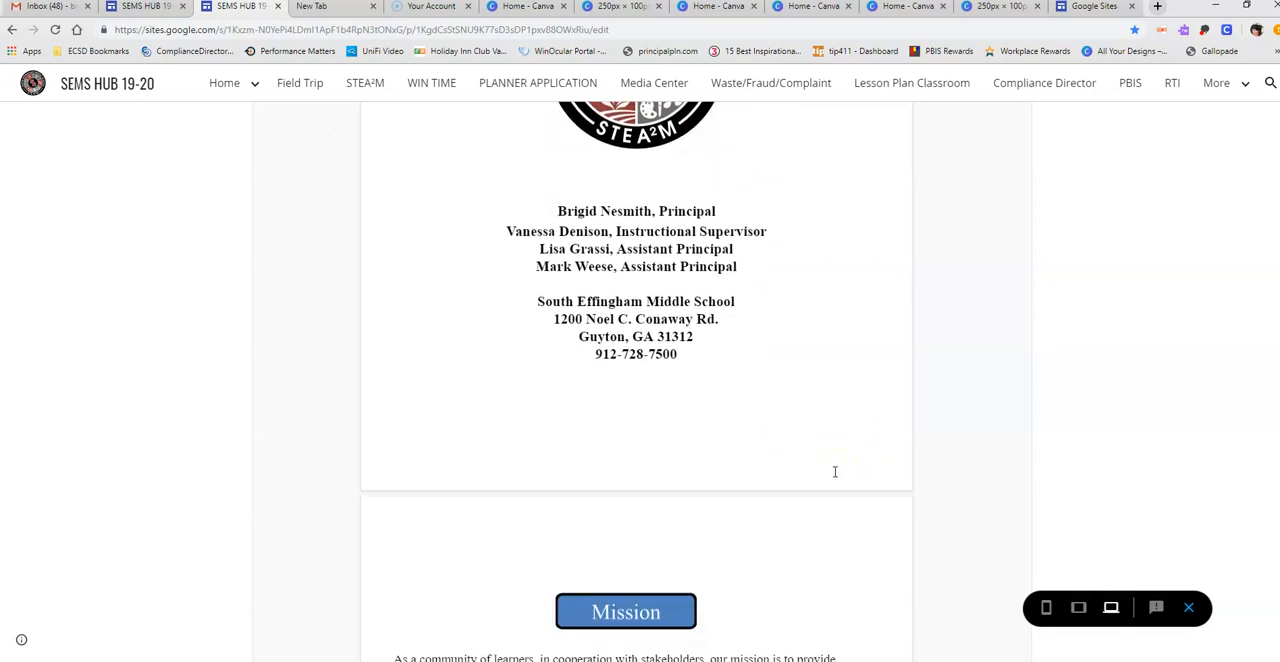
scroll(836, 465, up, 5)
scroll(836, 459, up, 1)
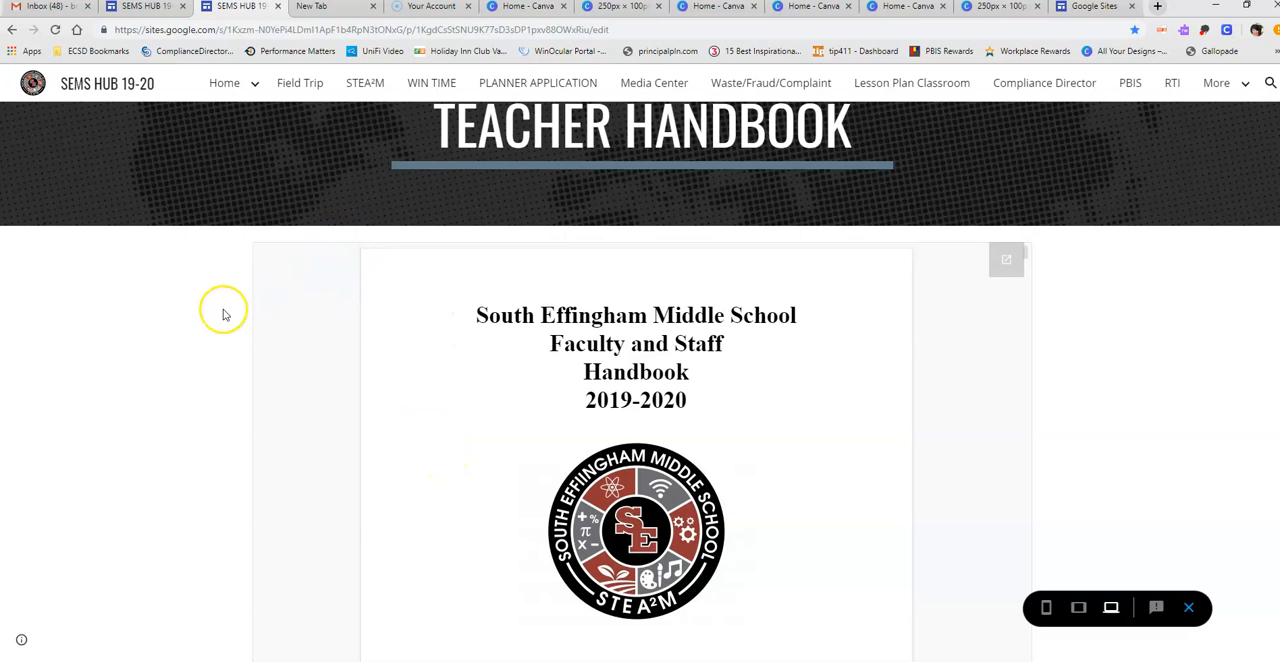
scroll(225, 316, down, 1)
scroll(223, 314, up, 2)
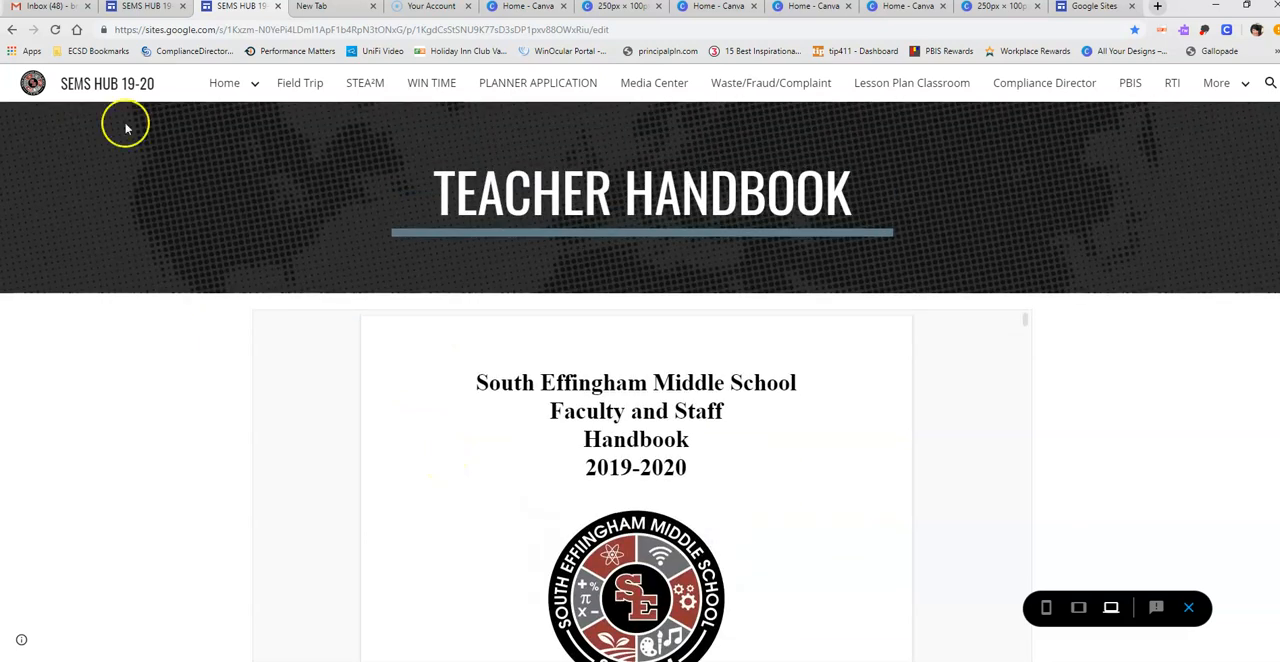
- Go back to the hub's home page, open Flipped Meetings and look through its video, summer memo and preplanning calendar
click(14, 32)
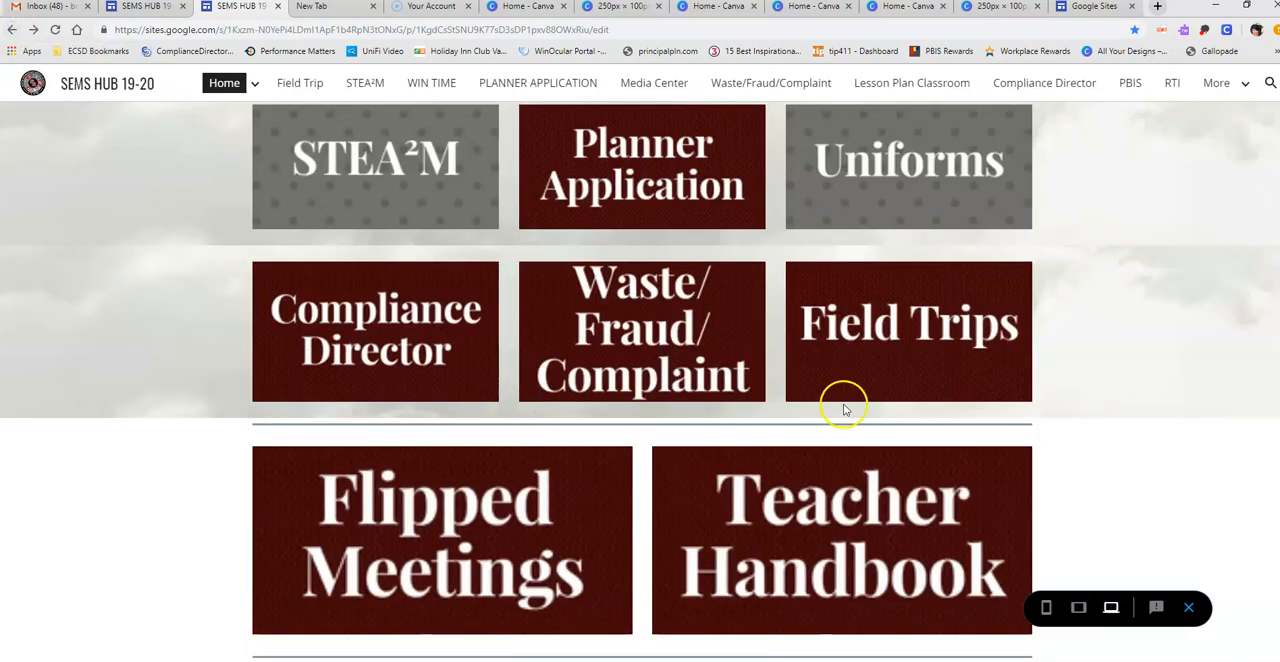
click(387, 509)
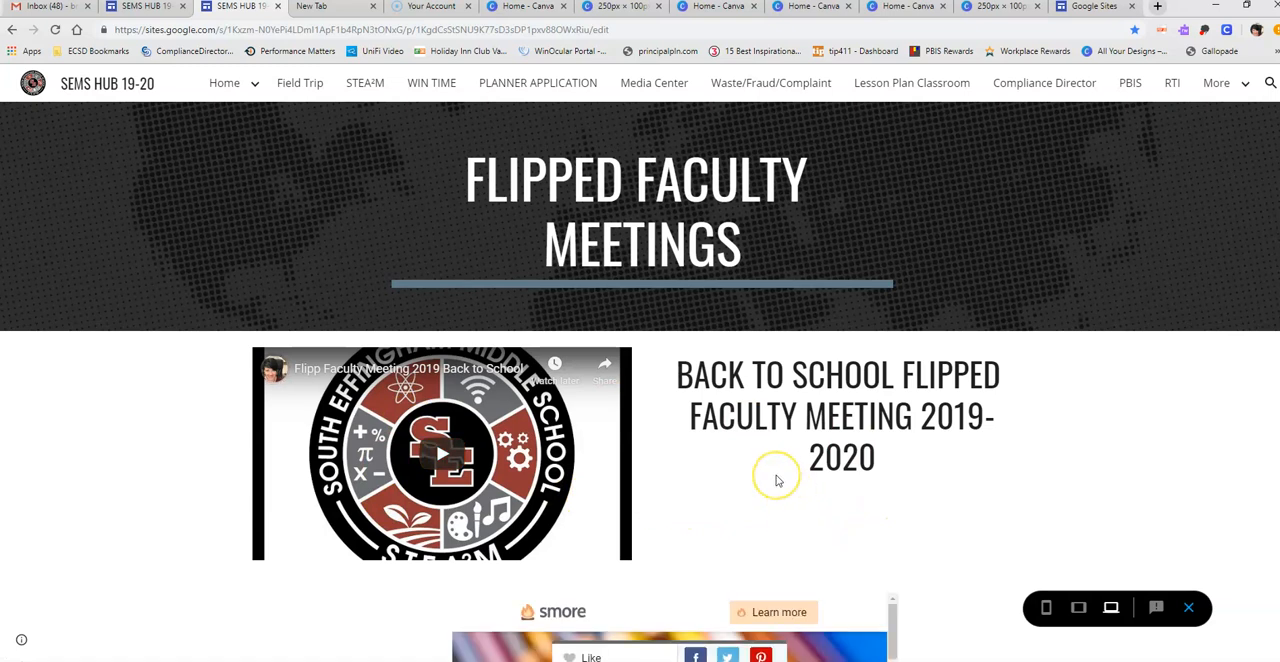
scroll(776, 479, down, 3)
scroll(986, 468, down, 2)
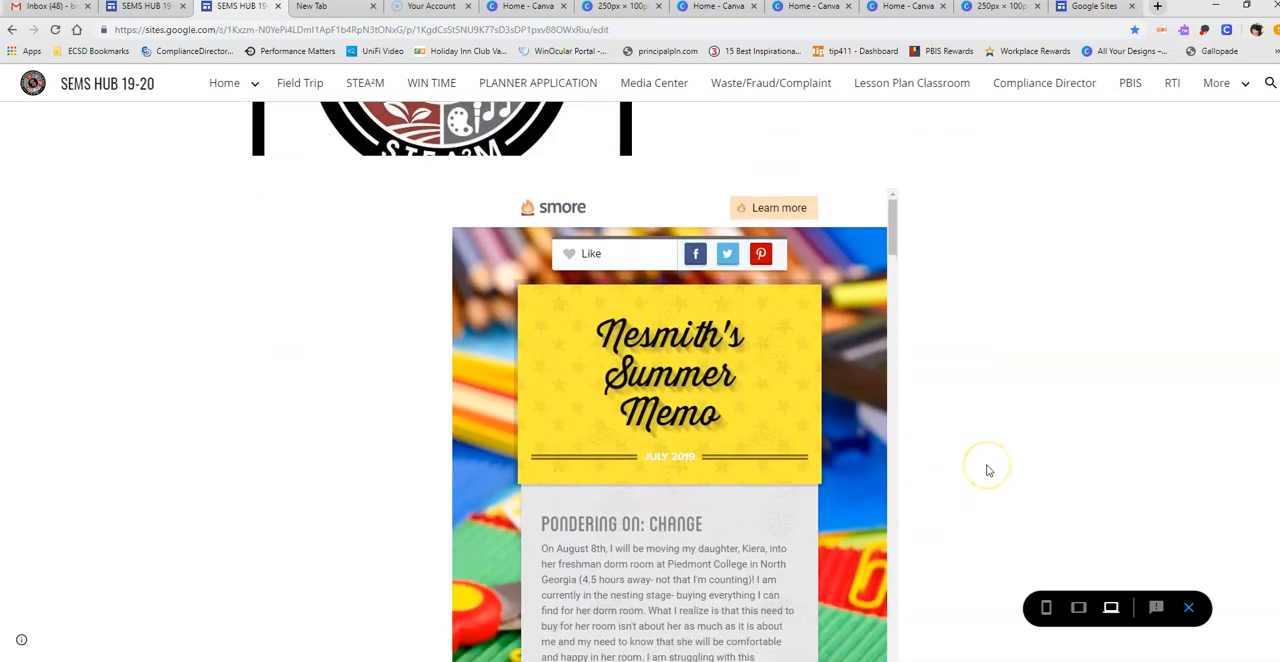
scroll(986, 470, down, 5)
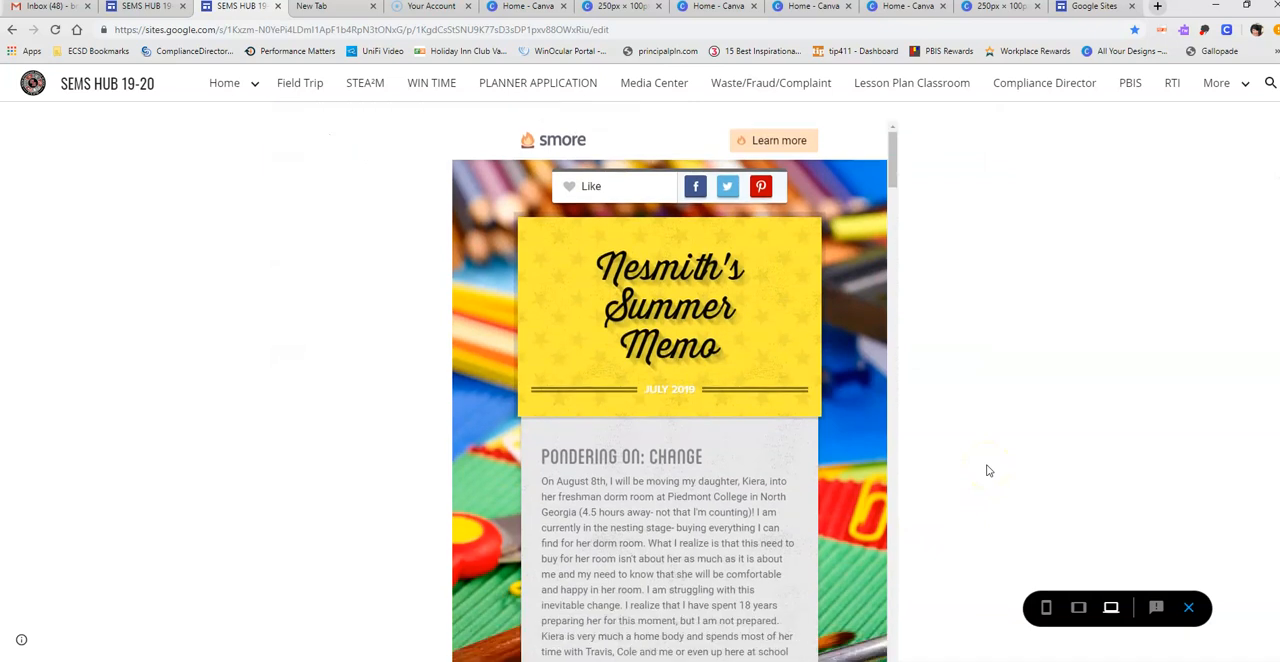
scroll(1249, 257, down, 1)
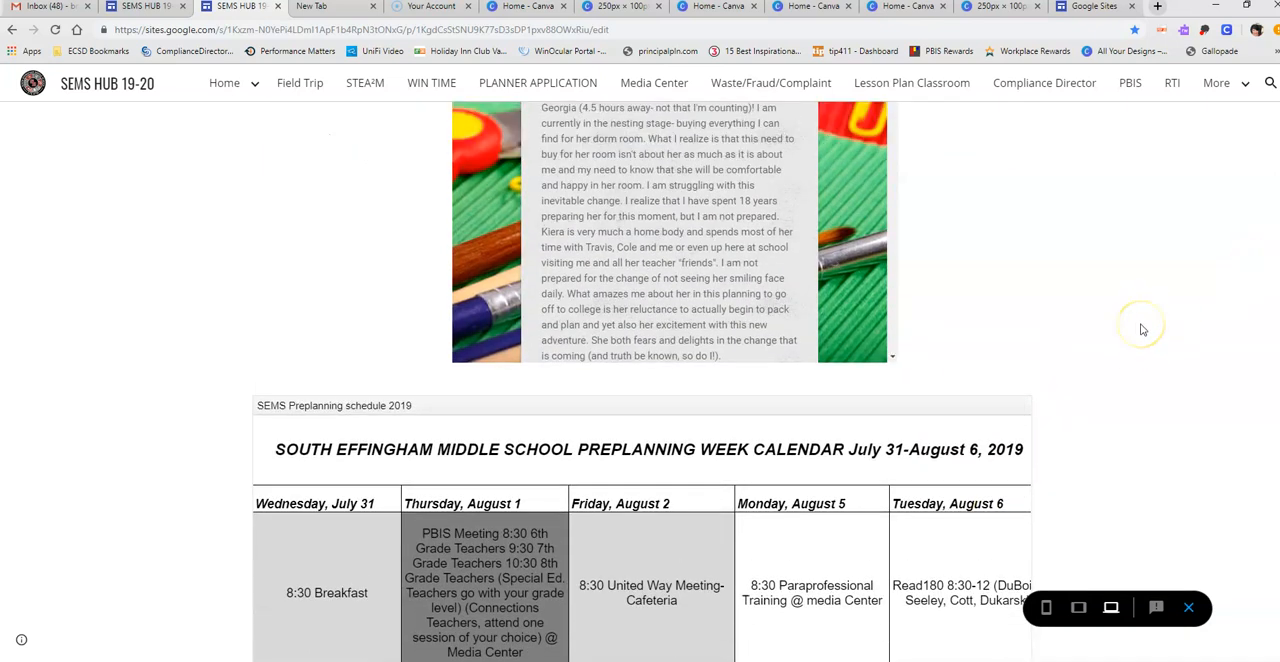
scroll(1143, 327, up, 3)
scroll(1143, 327, up, 6)
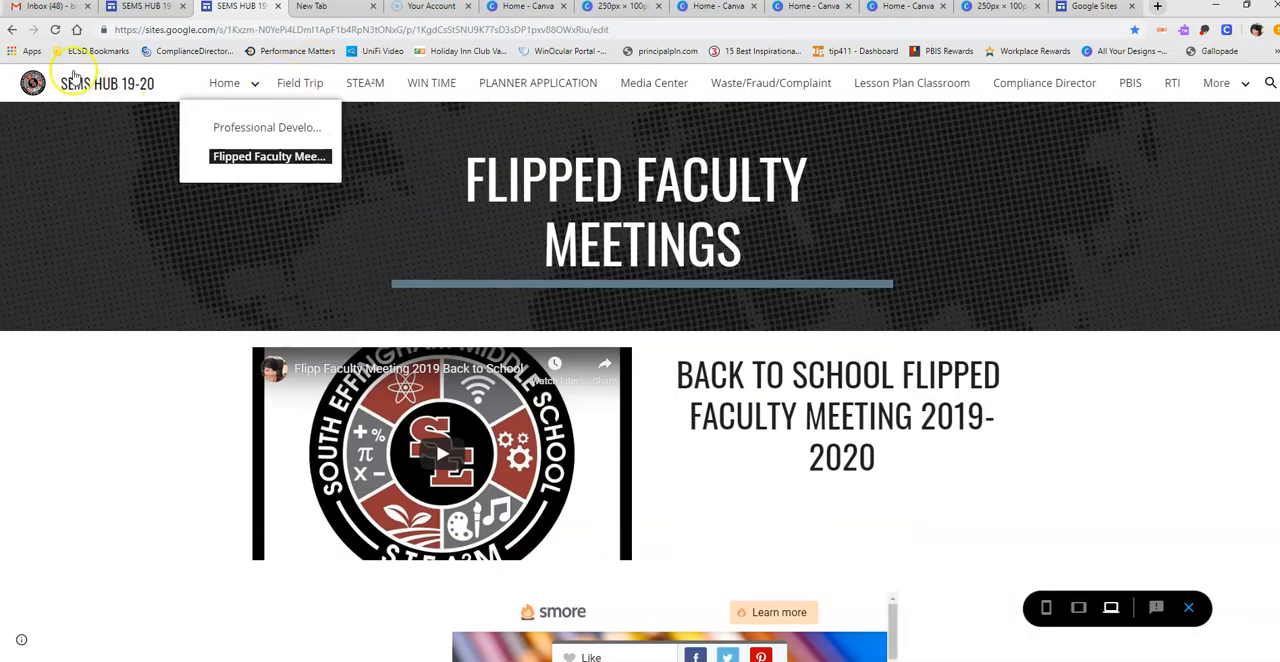
- View the Grading Procedures page from the hub's home page and return to the home page
click(100, 88)
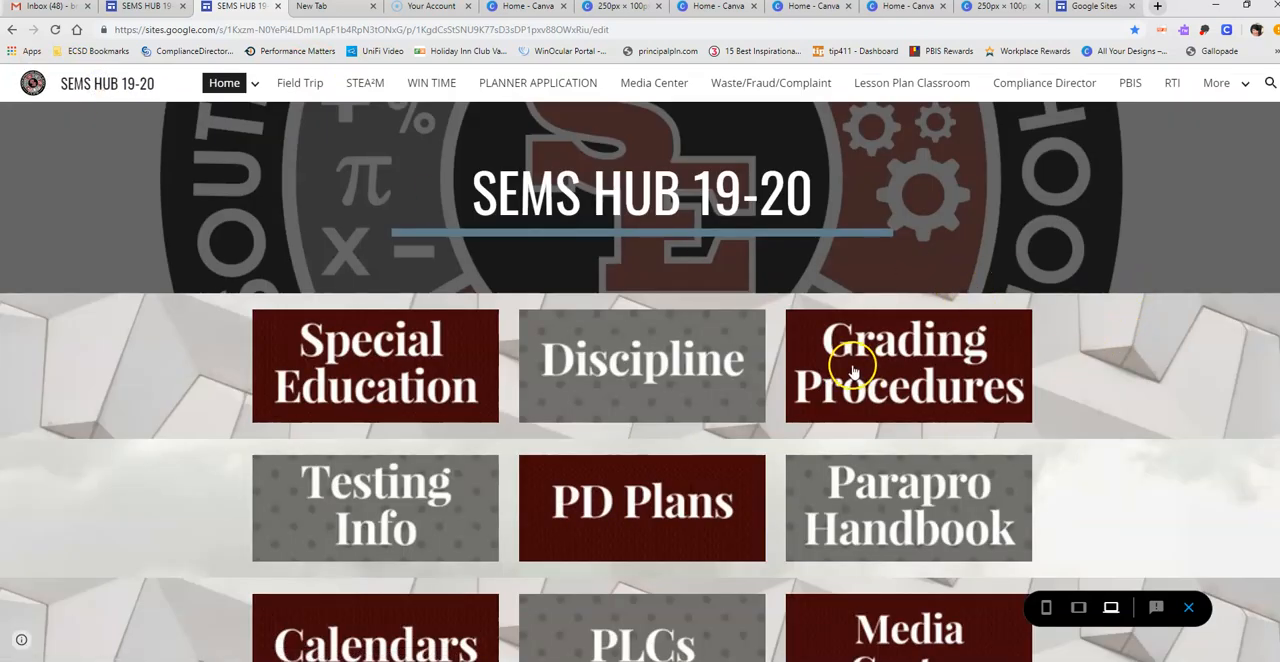
click(864, 362)
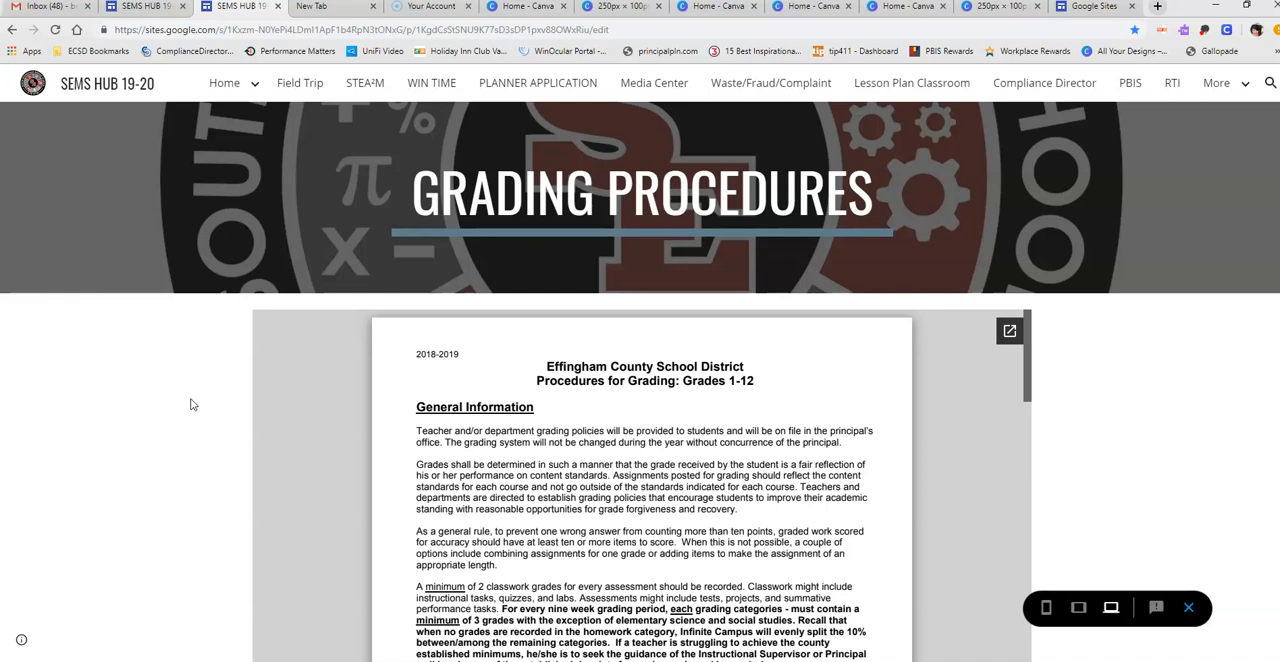
mouse_move(220, 84)
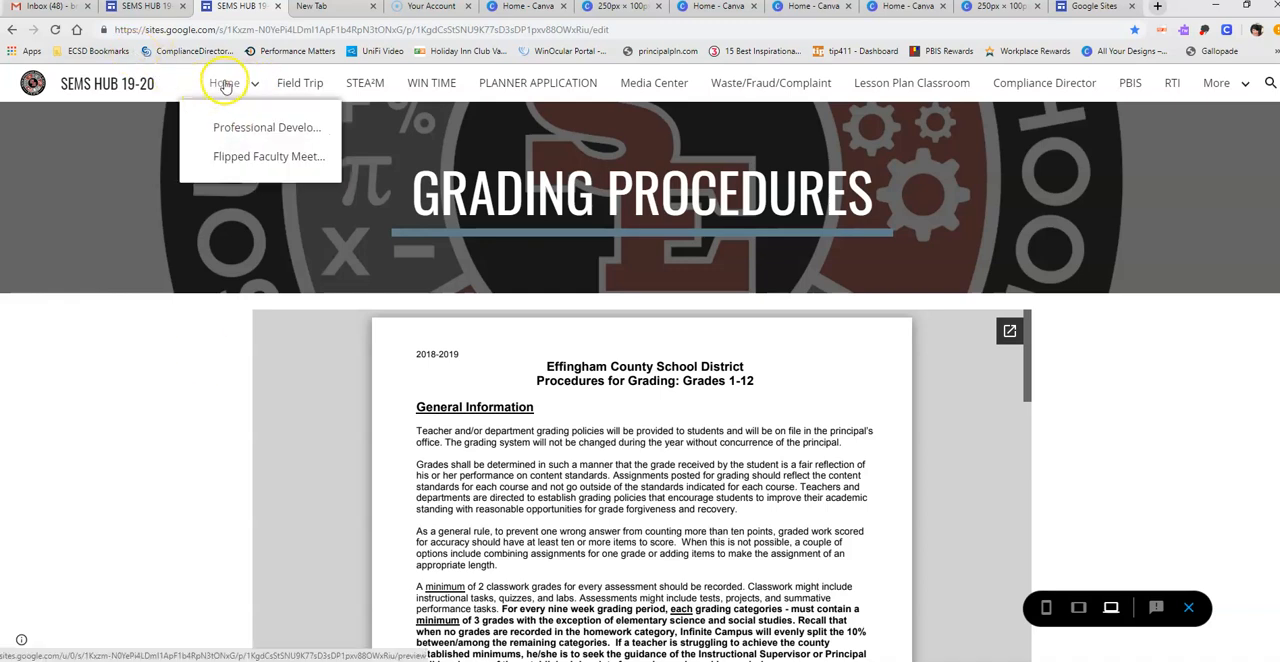
click(80, 88)
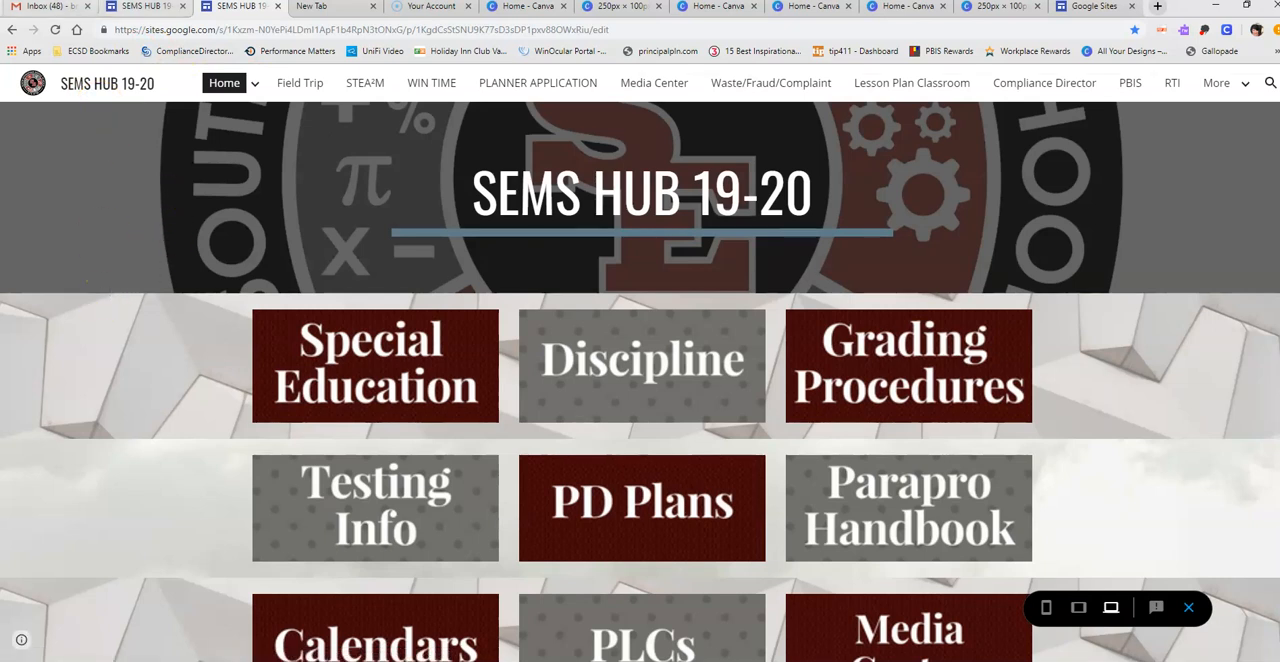
- Switch to the Google Sites editor of the hub and look over the tiles on its home page
click(148, 8)
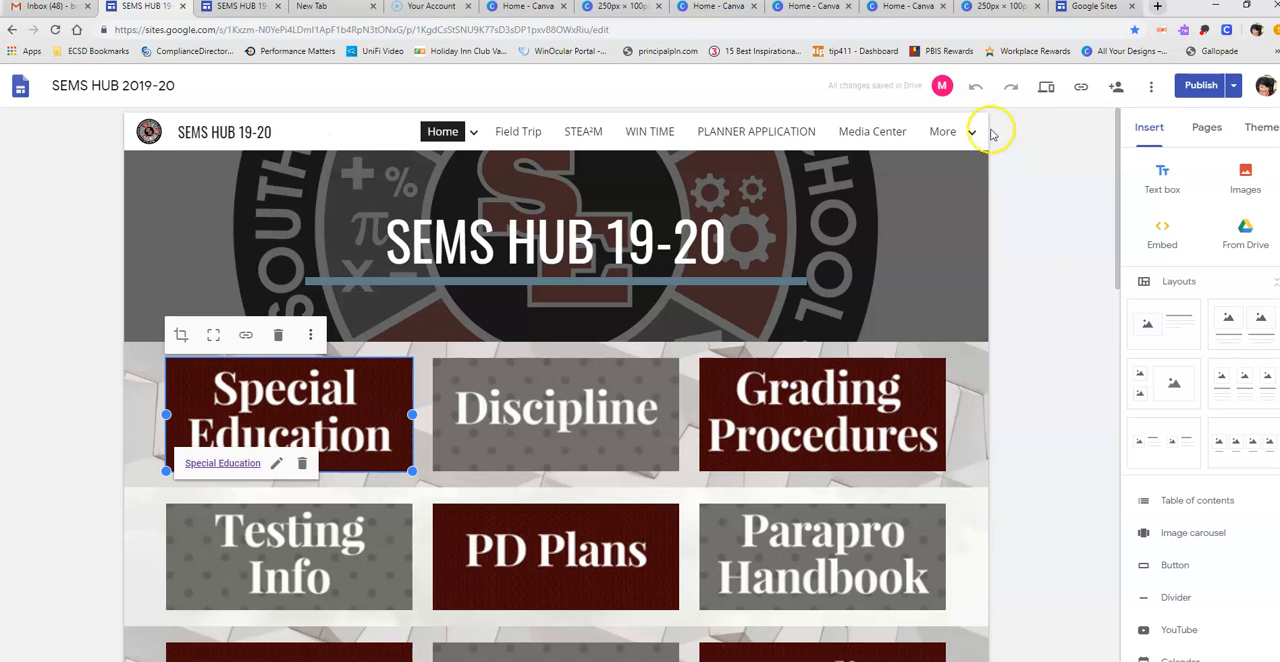
click(1043, 285)
drag(1119, 206, 1117, 362)
click(478, 508)
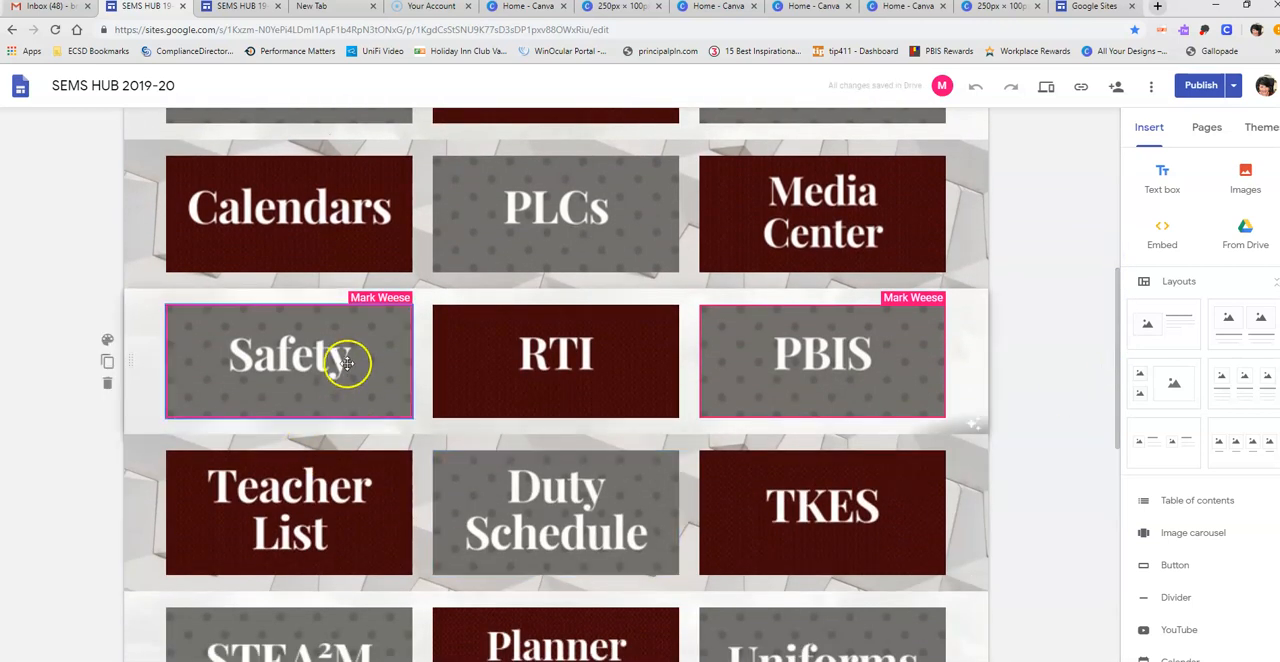
drag(1116, 291, 1116, 356)
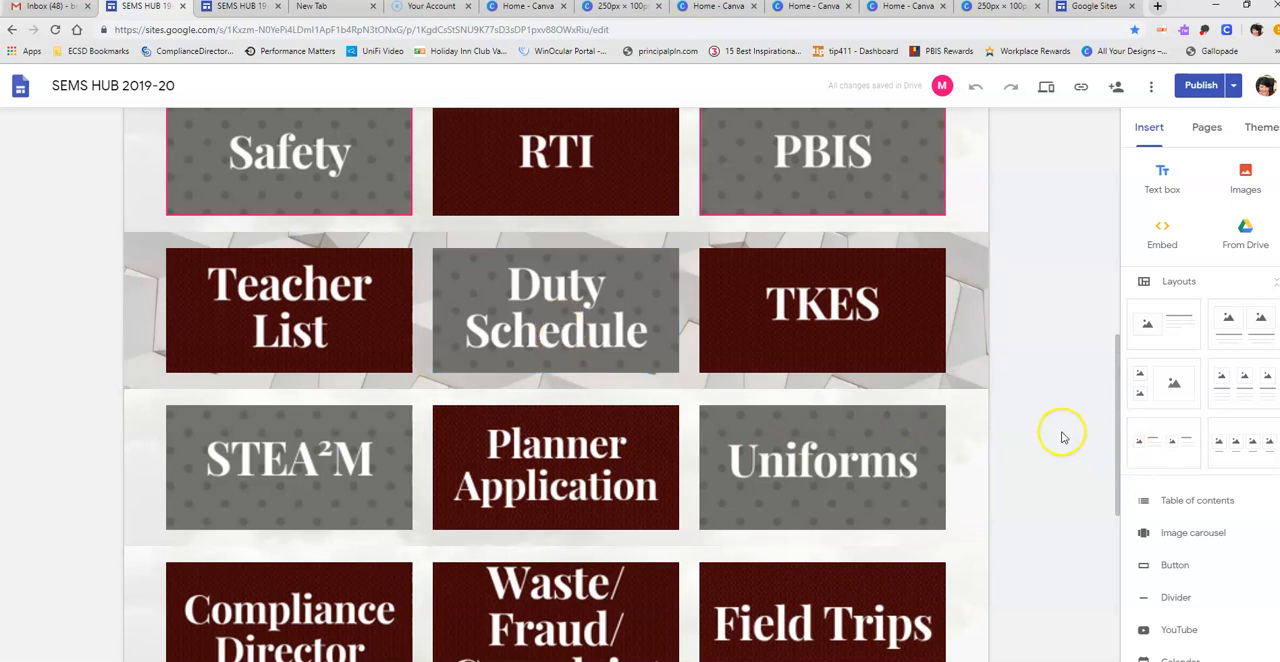
- Follow the Teacher List tile's link, and view the STEA²M and Media Center pages from the site navigation
mouse_move(604, 333)
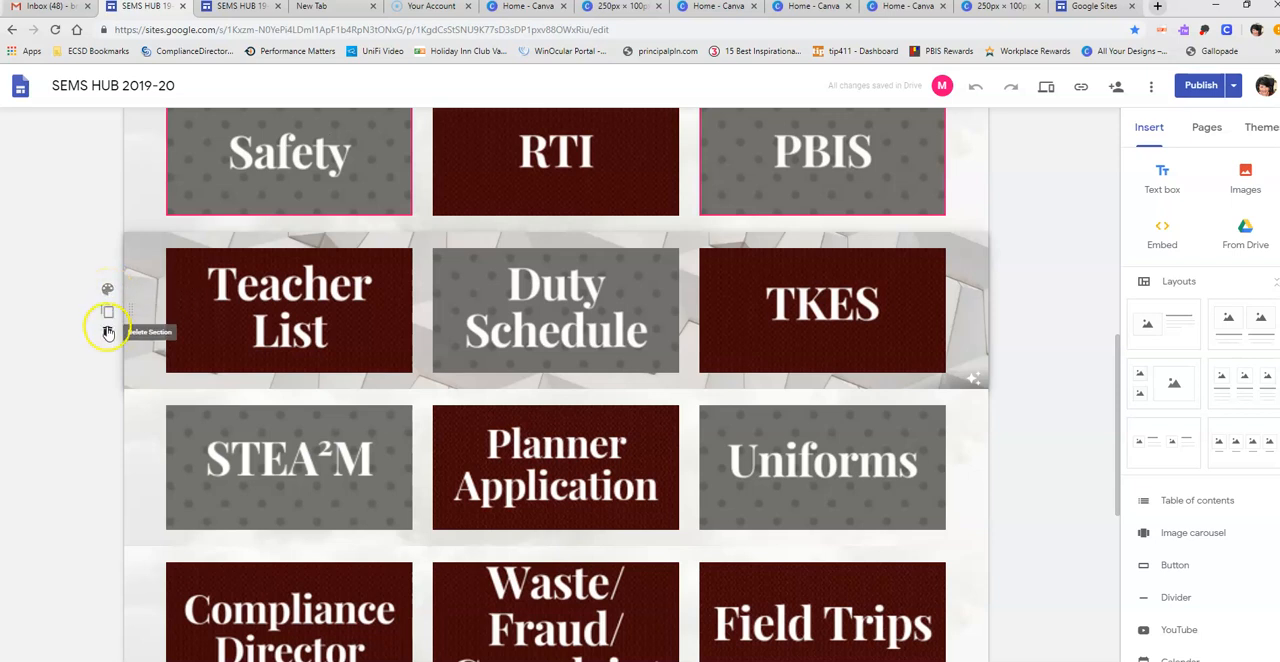
click(383, 347)
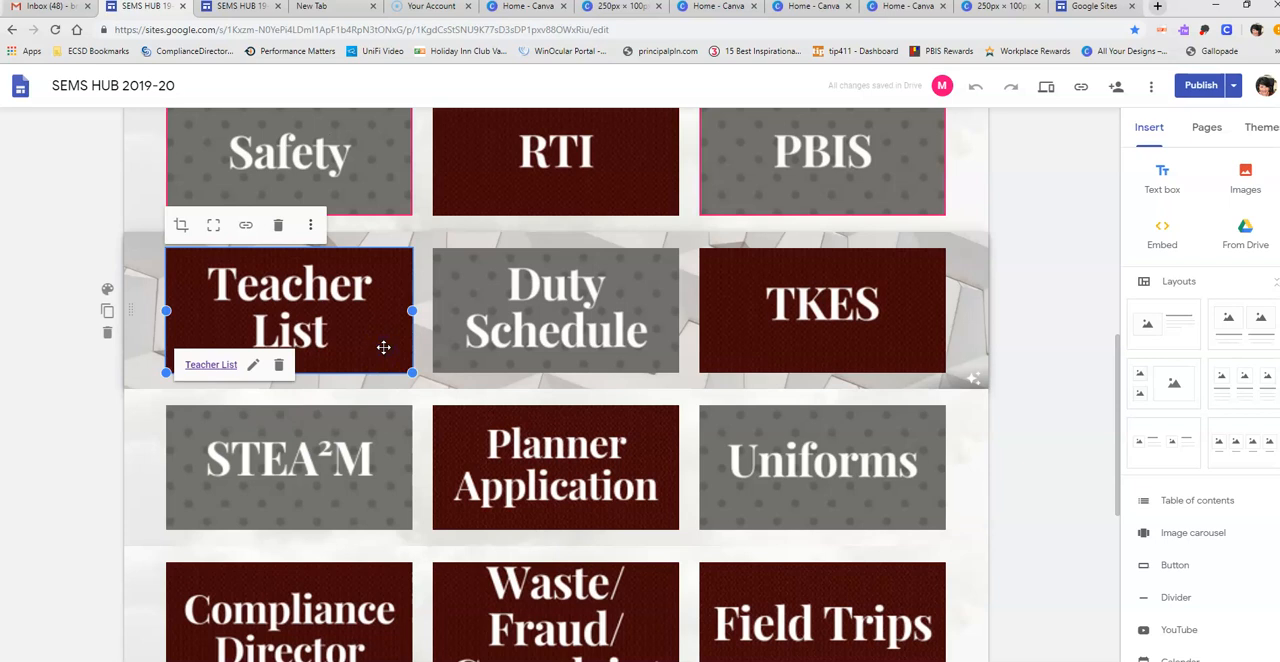
click(208, 366)
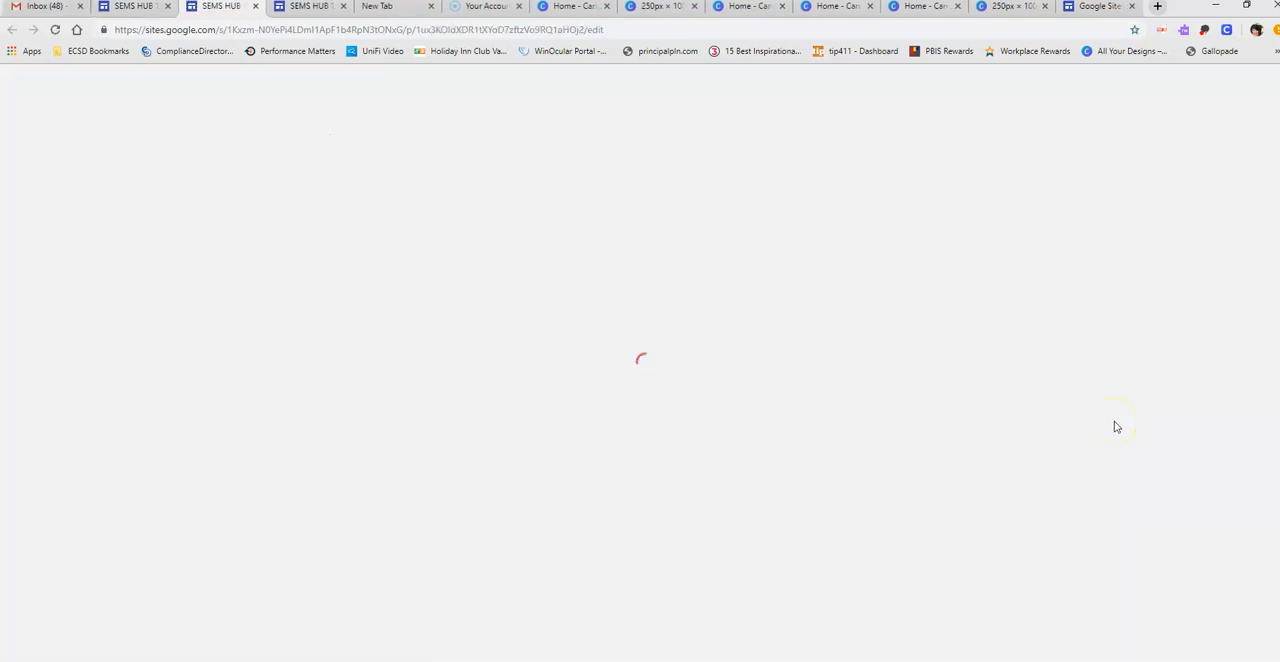
click(813, 412)
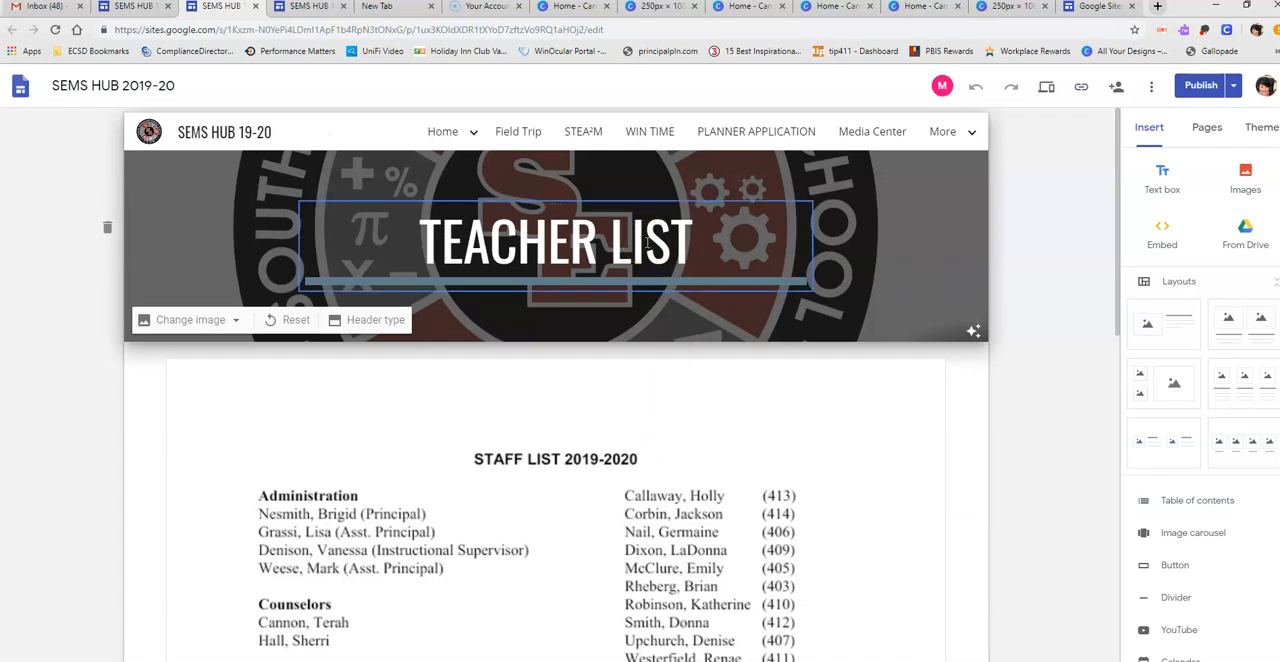
click(601, 136)
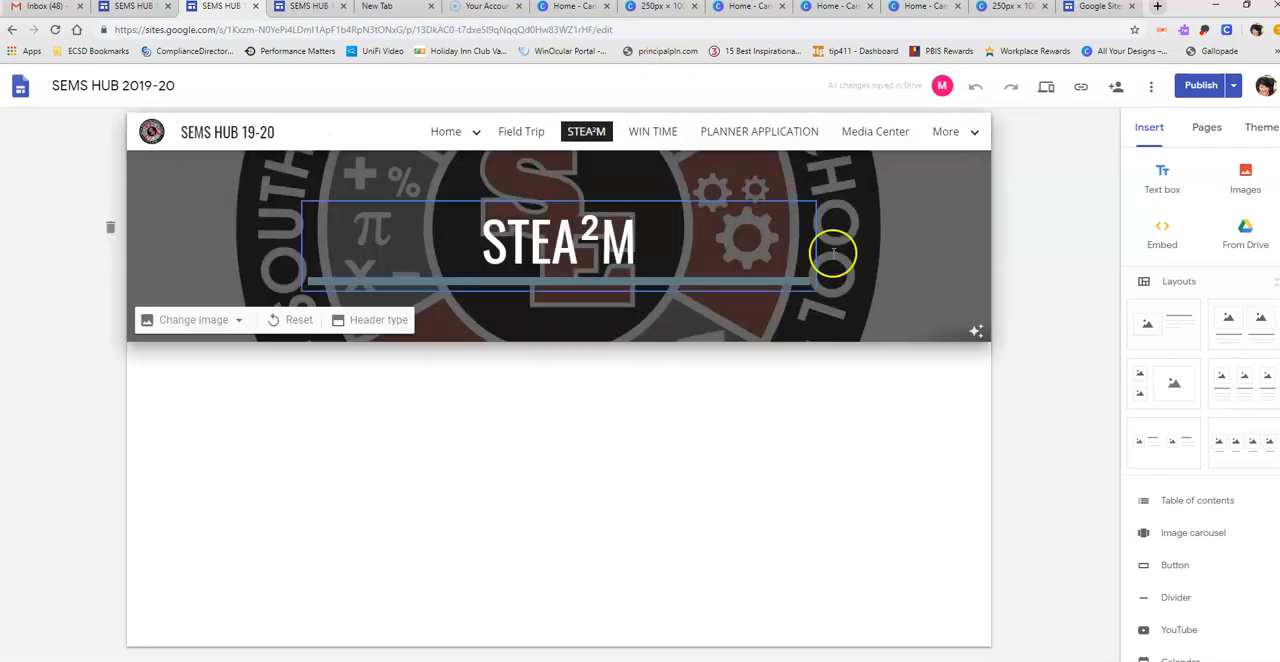
click(866, 132)
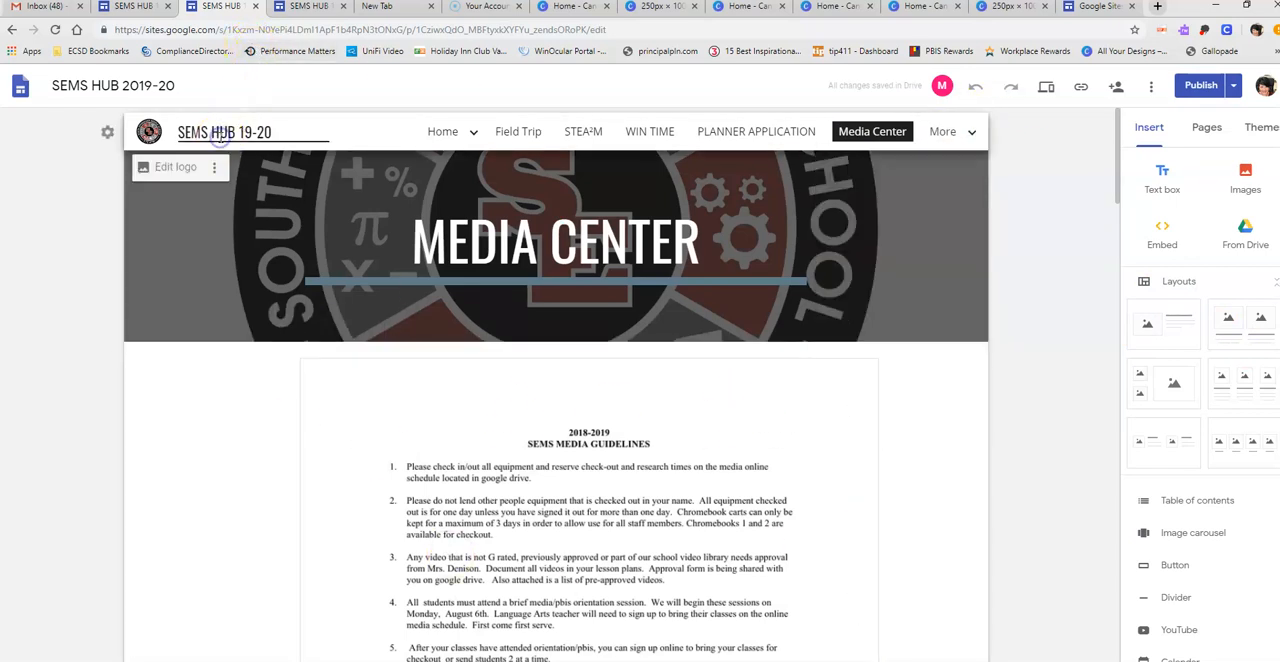
- Switch to Canva and look over the existing designs on its home page
click(945, 7)
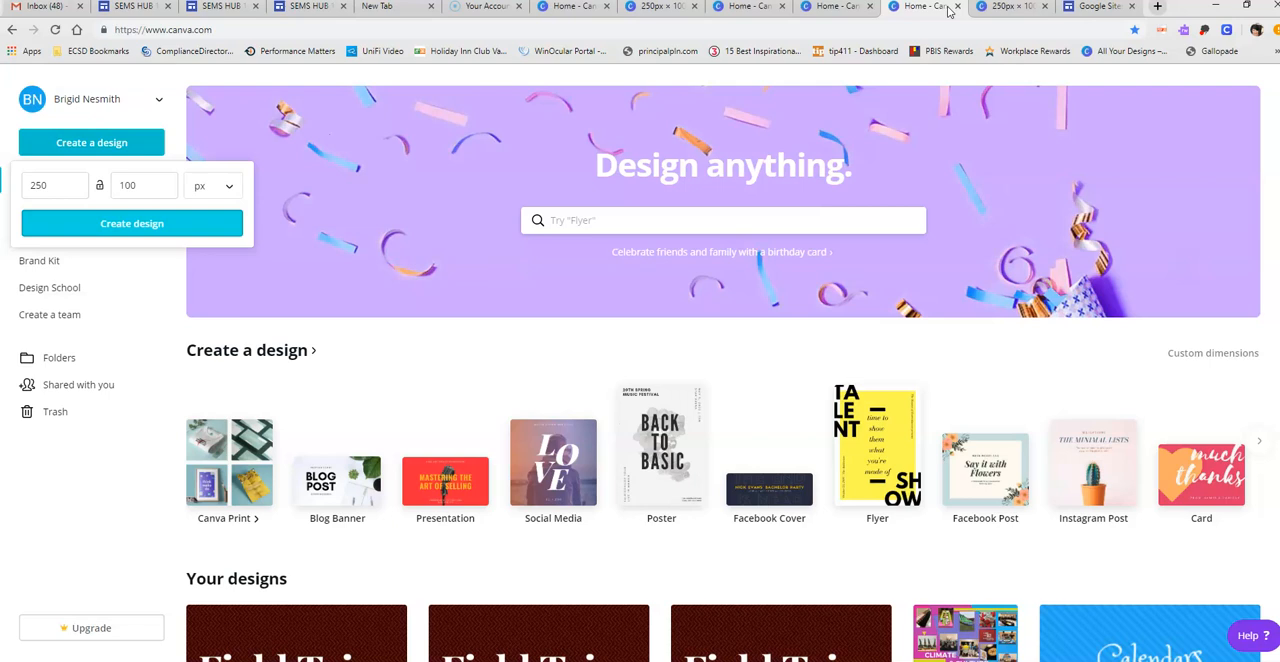
scroll(990, 515, down, 2)
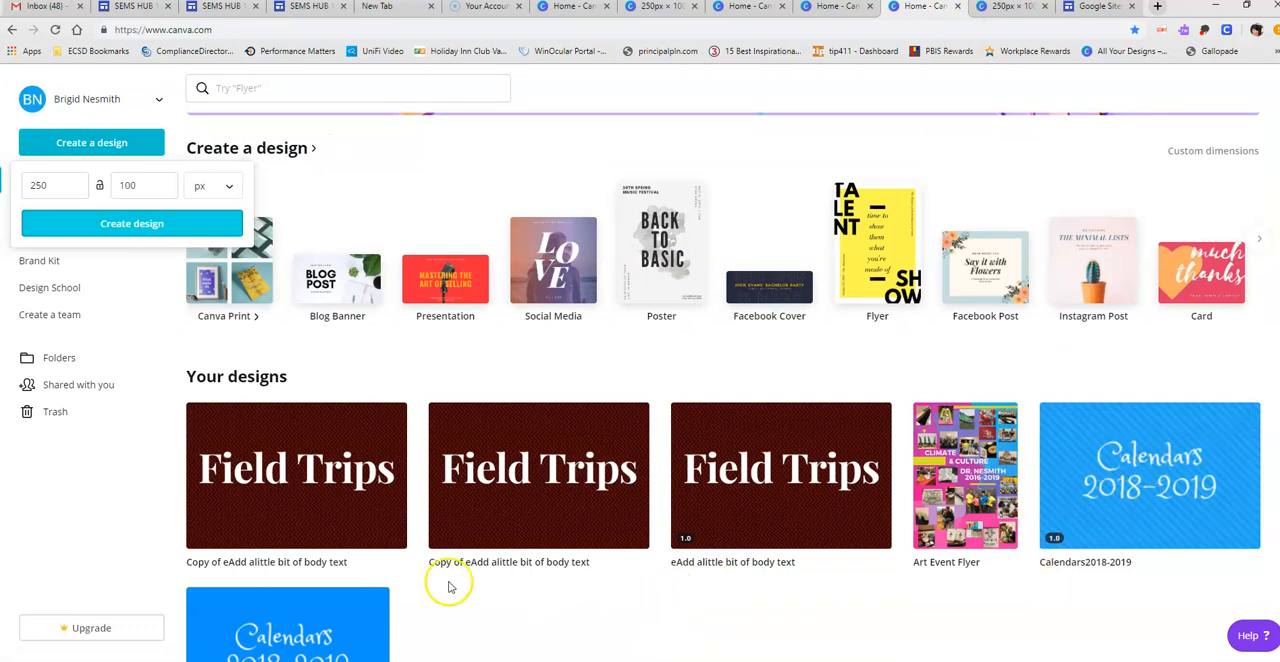
click(497, 655)
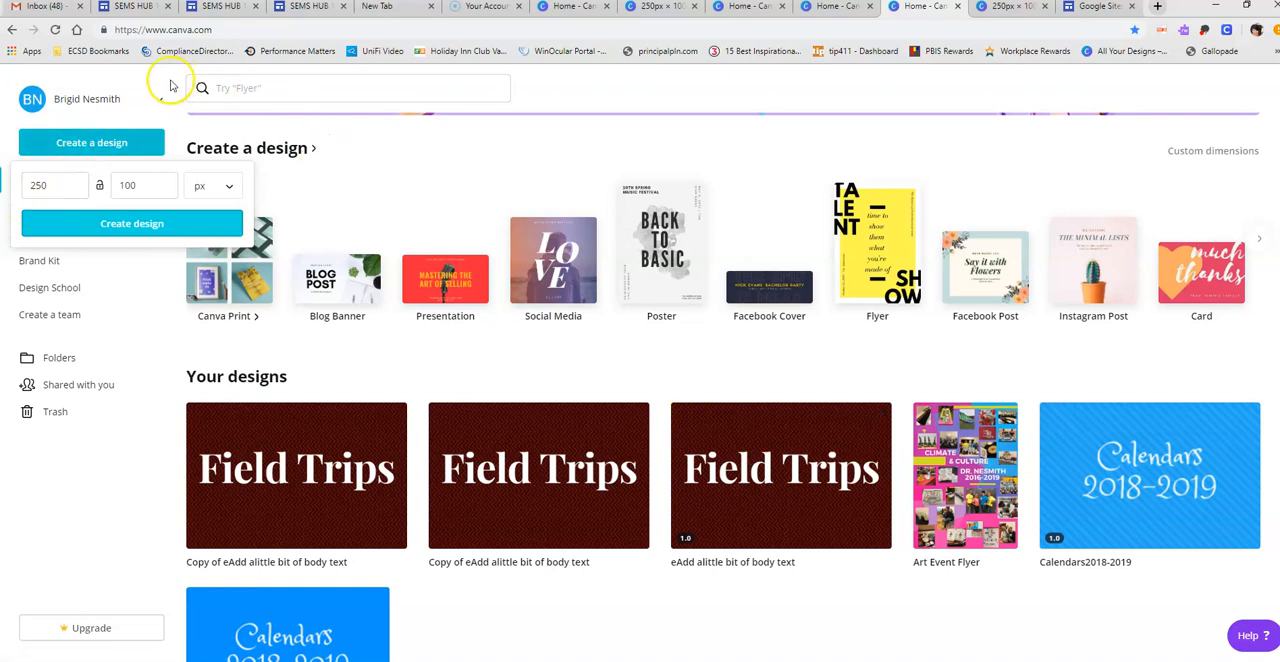
click(110, 70)
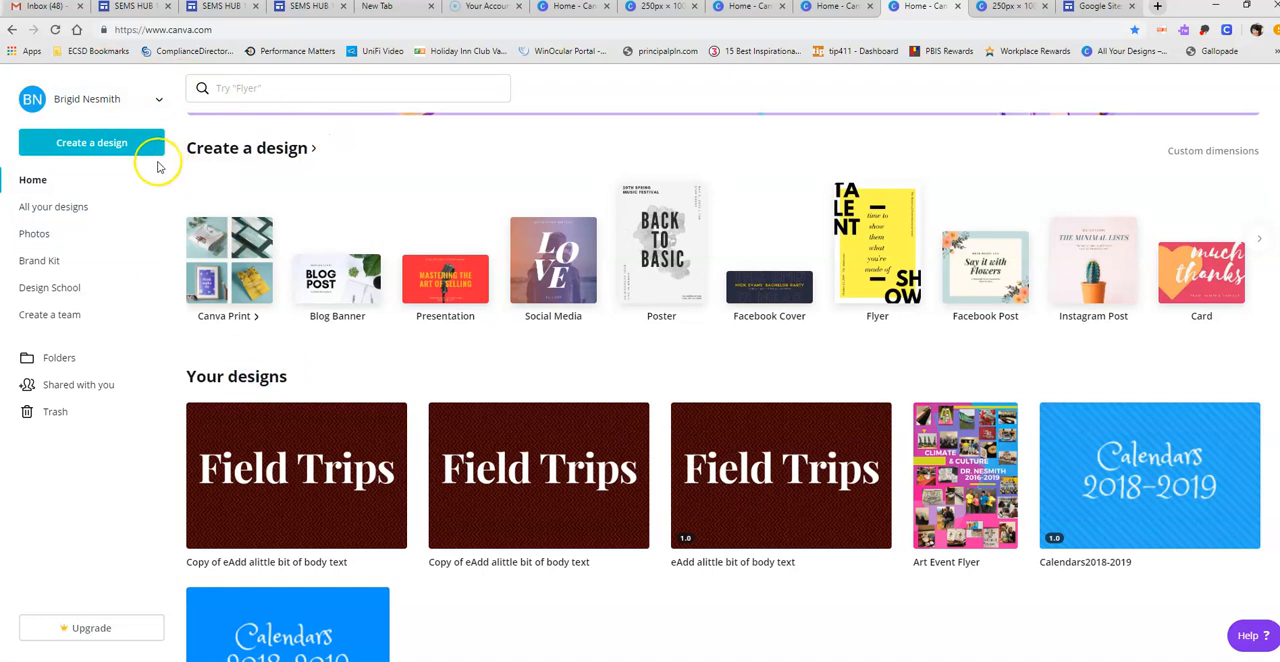
- Create a blank design with custom dimensions of 250 × 100 px
click(104, 146)
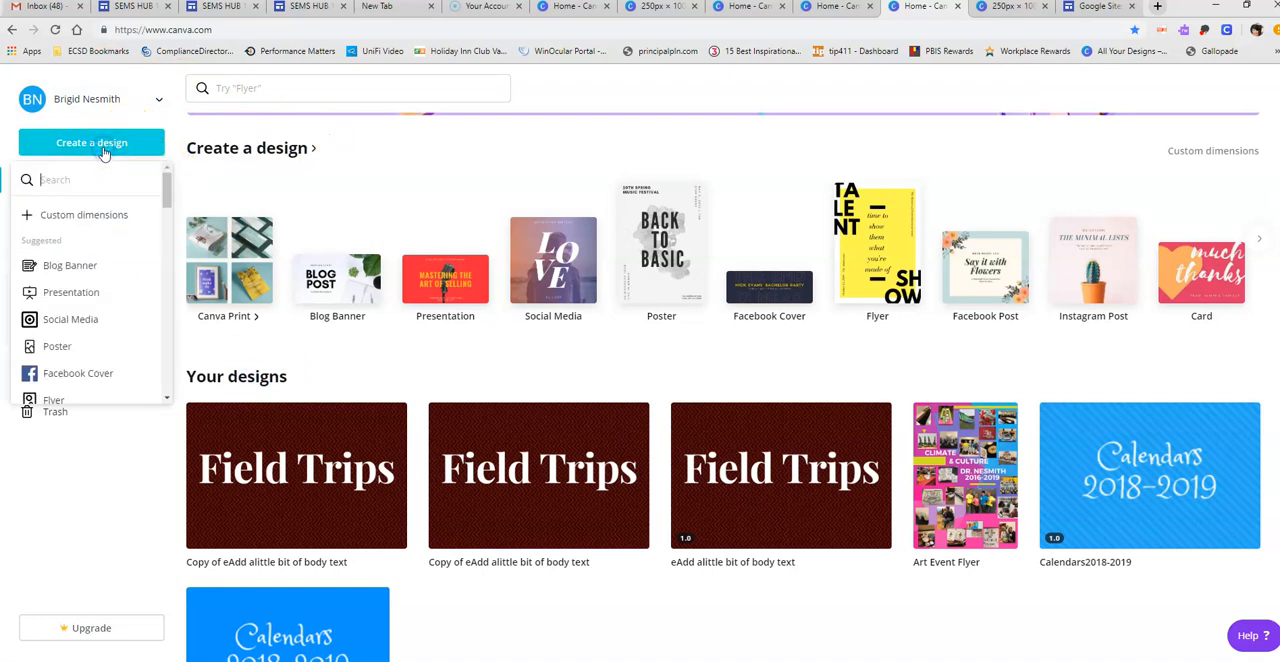
click(72, 217)
click(58, 186)
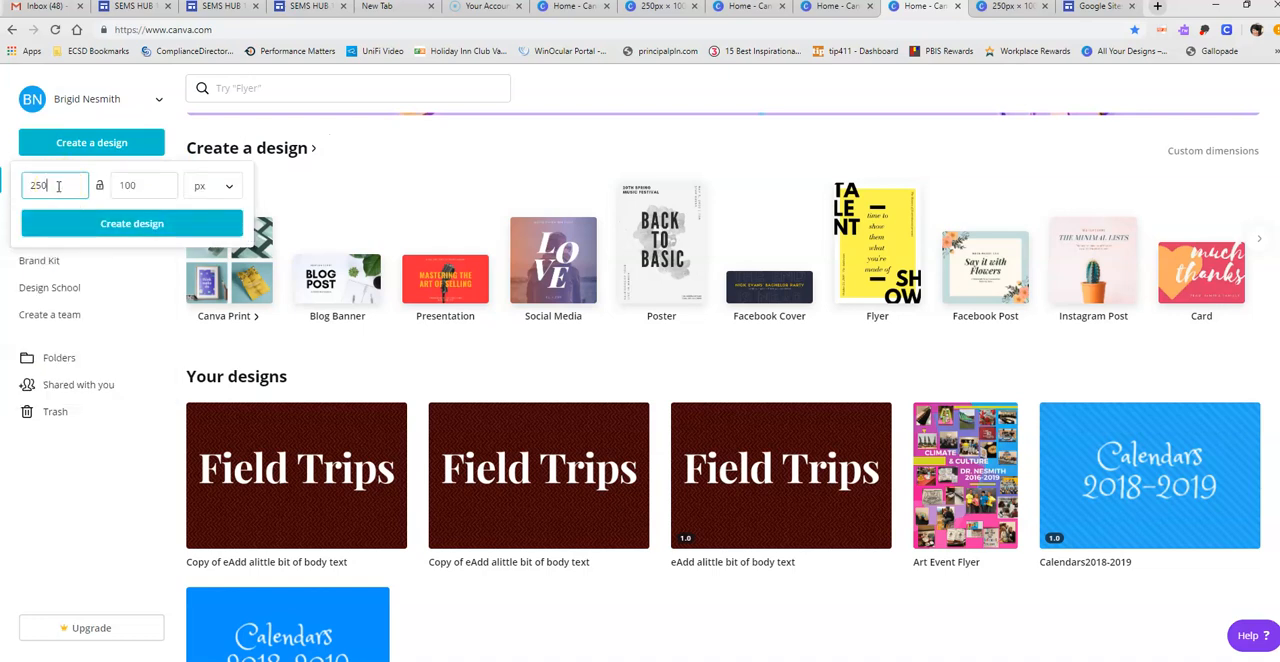
click(144, 187)
click(101, 223)
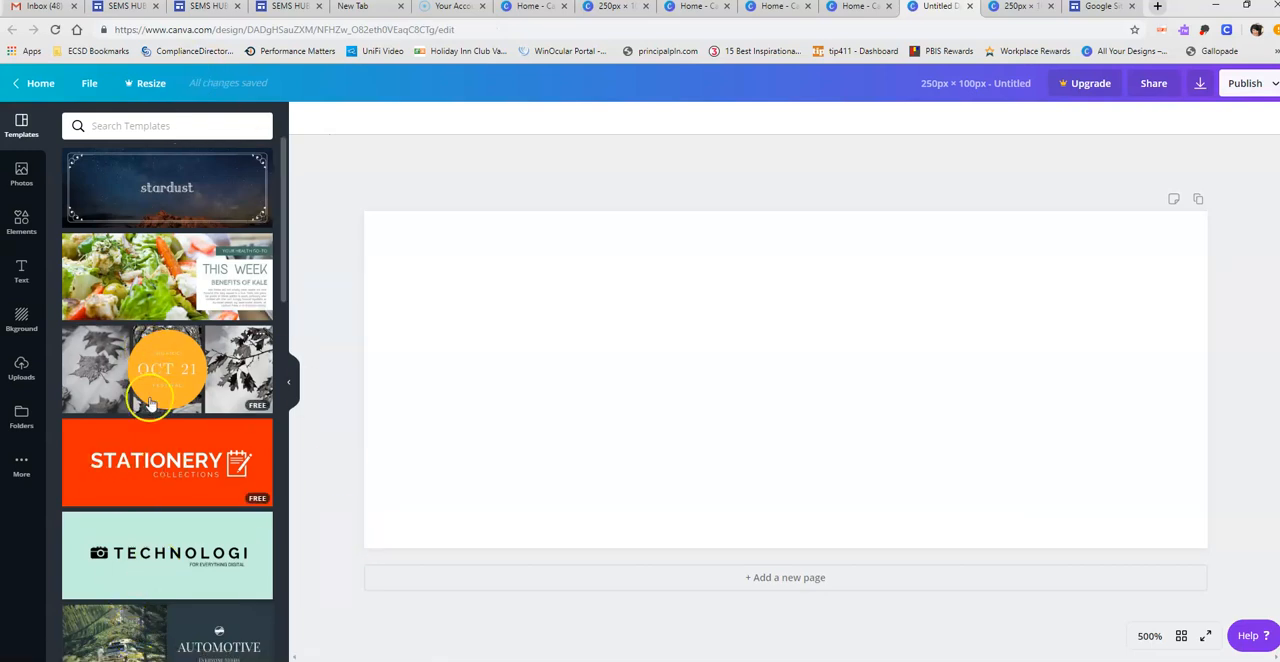
- Apply the mint-green TECHNOLOGI template and delete its camera icon and "FOR EVERYTHING DIGITAL" subtitle
click(141, 557)
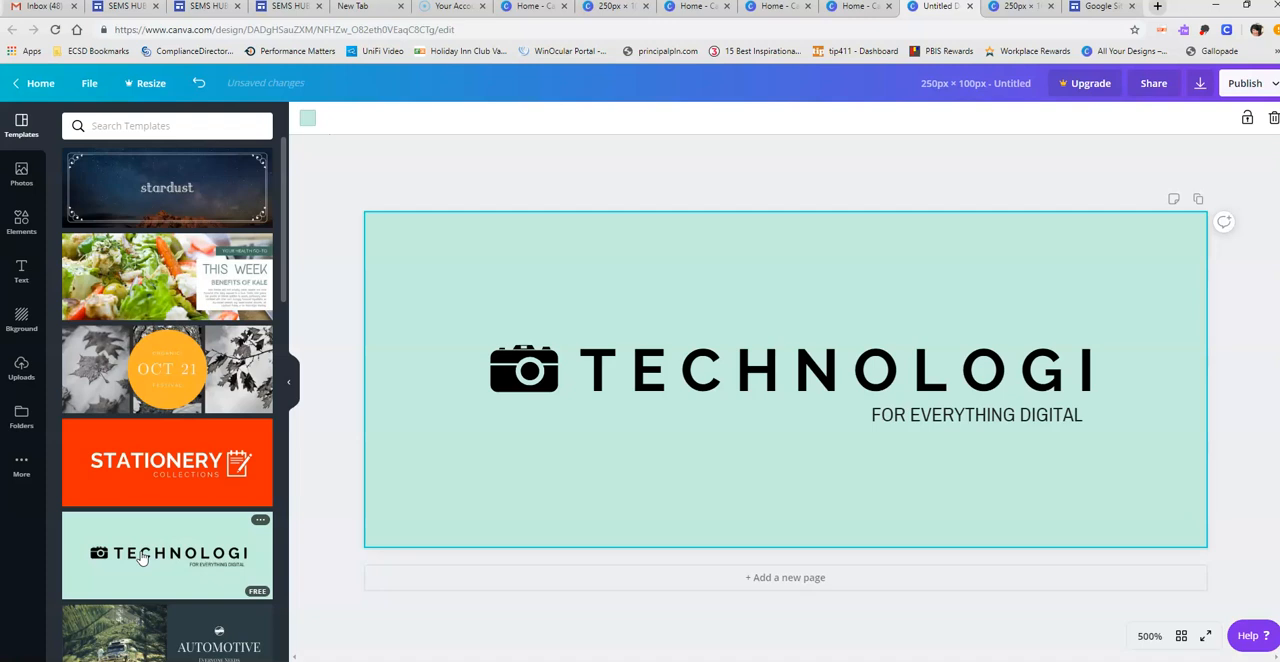
click(505, 370)
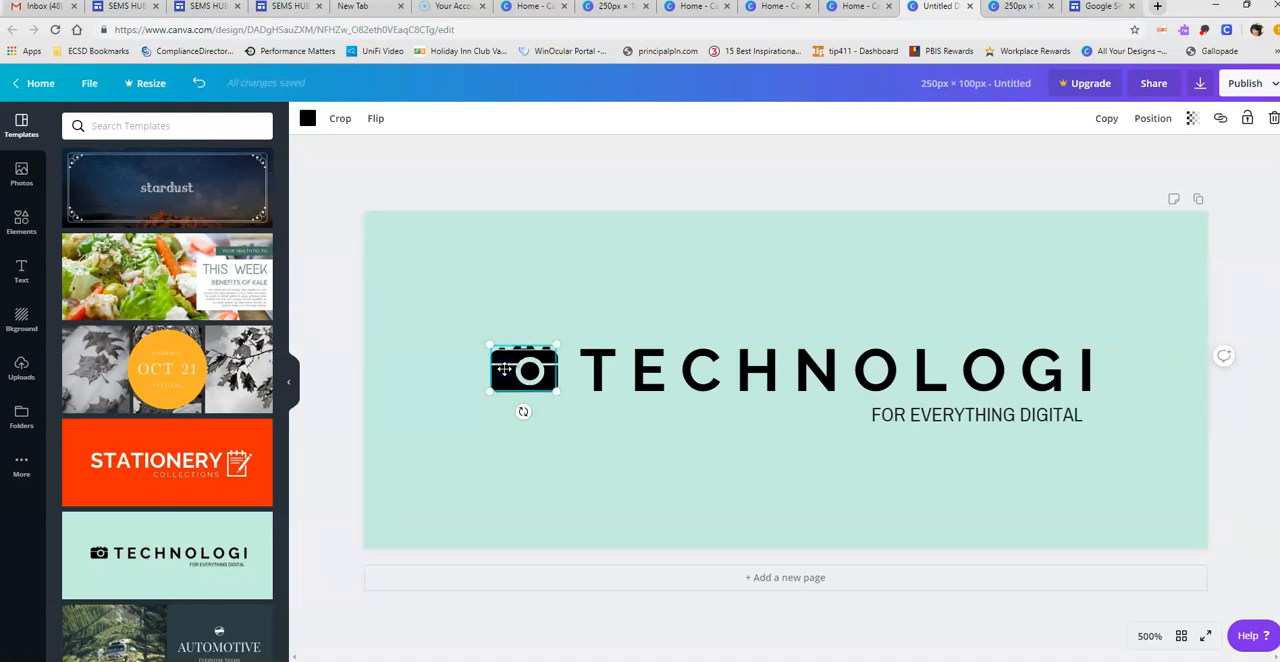
key(Delete)
click(979, 421)
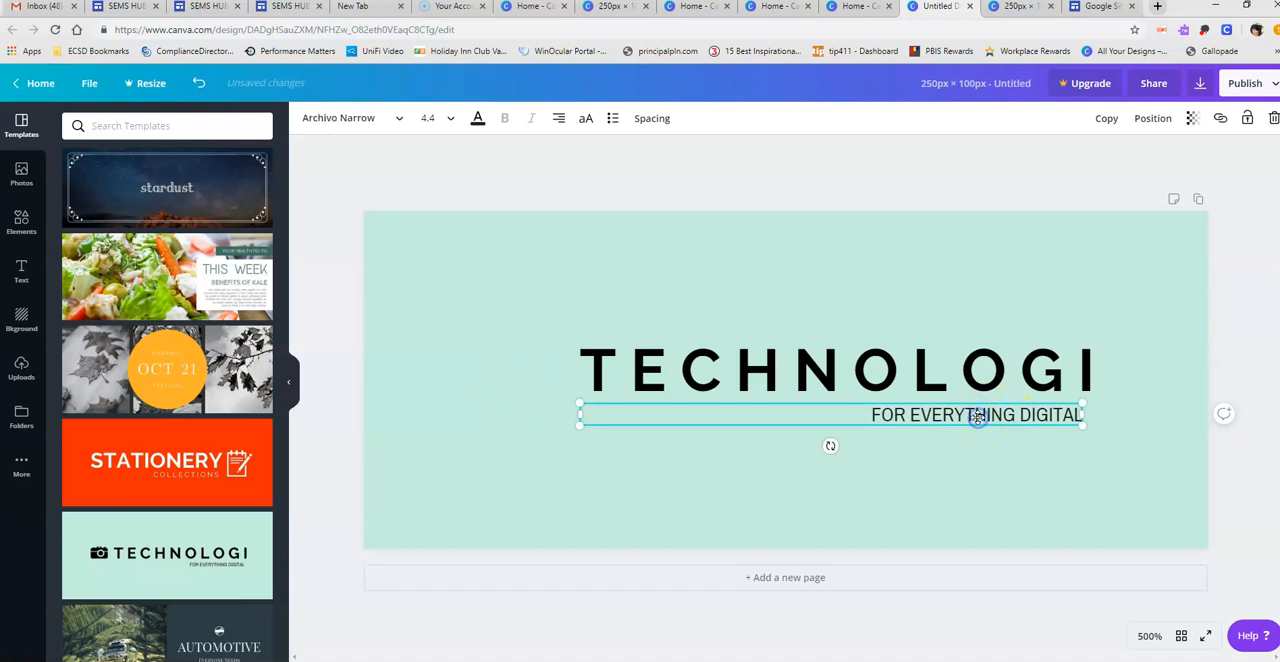
key(Delete)
- Move the TECHNOLOGI title toward the middle of the banner and apply the blue hexagon-pattern background
click(1121, 377)
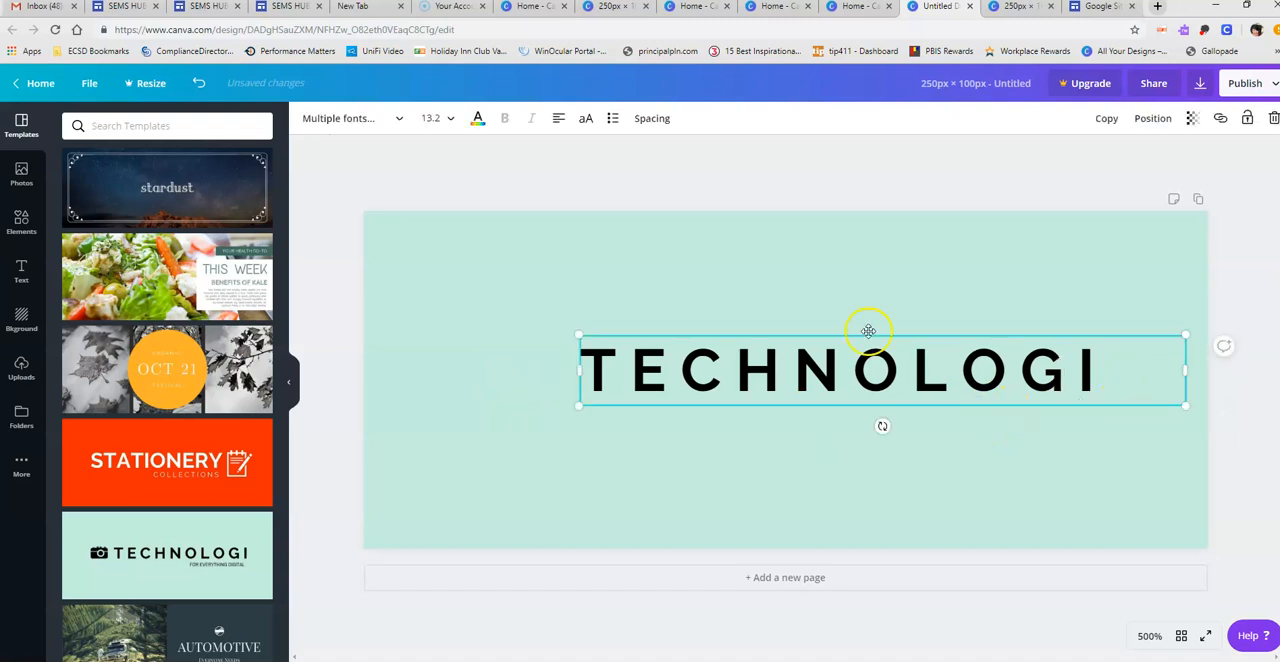
drag(868, 333, 788, 346)
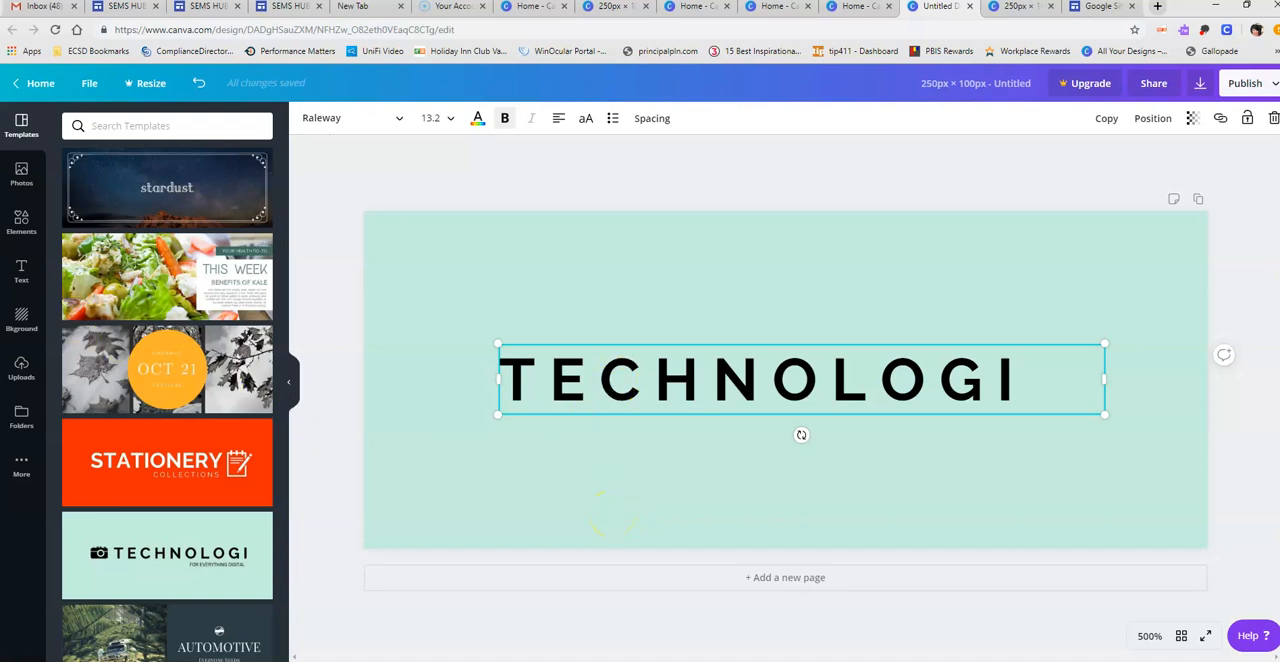
click(19, 320)
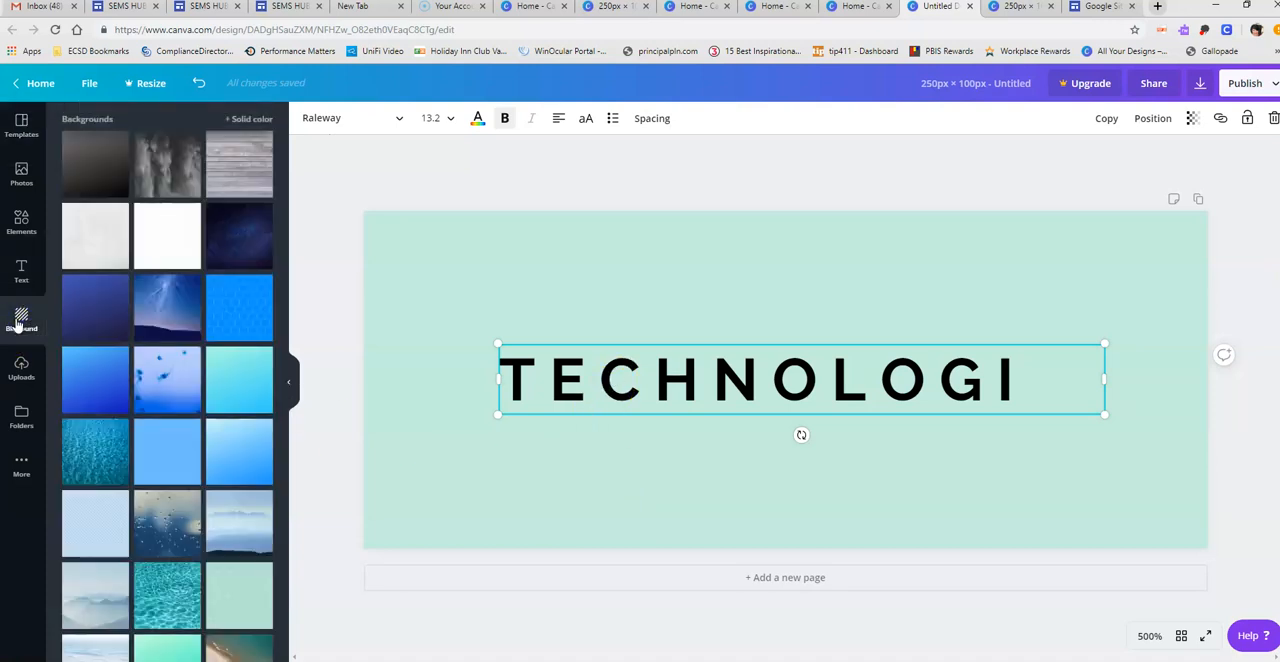
drag(251, 302, 513, 317)
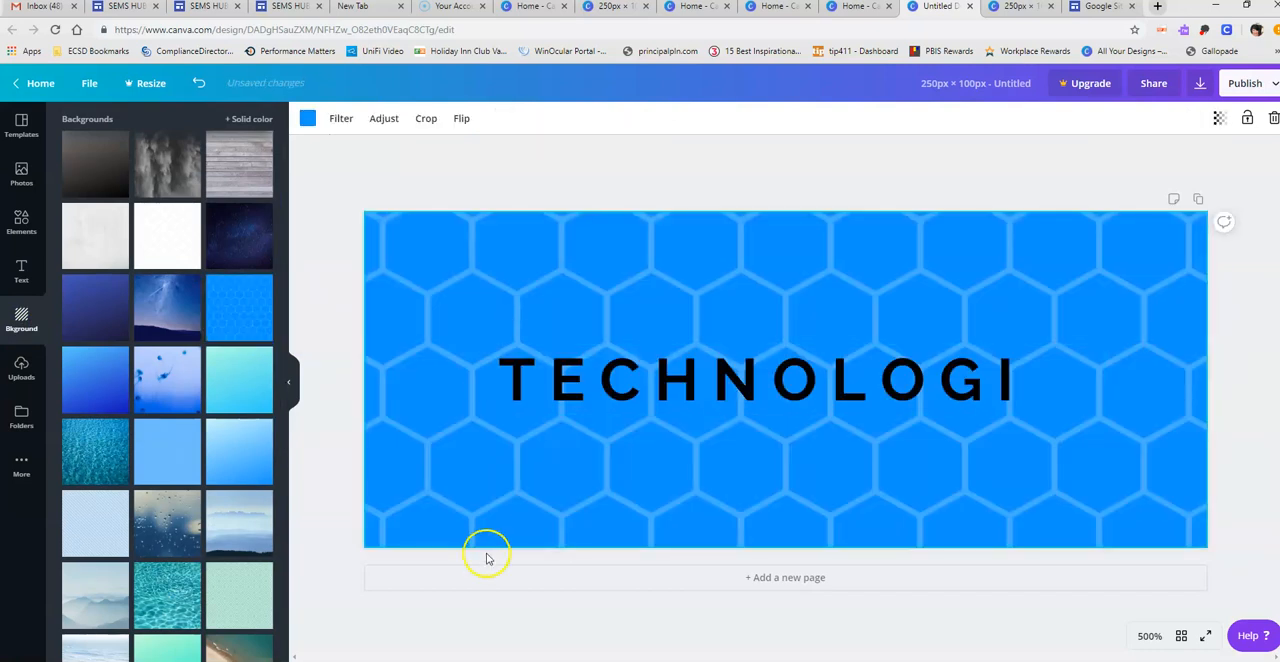
- Apply the yellow watermelon-slice background to the banner in place of the blue hexagon pattern
drag(283, 355, 272, 660)
click(143, 440)
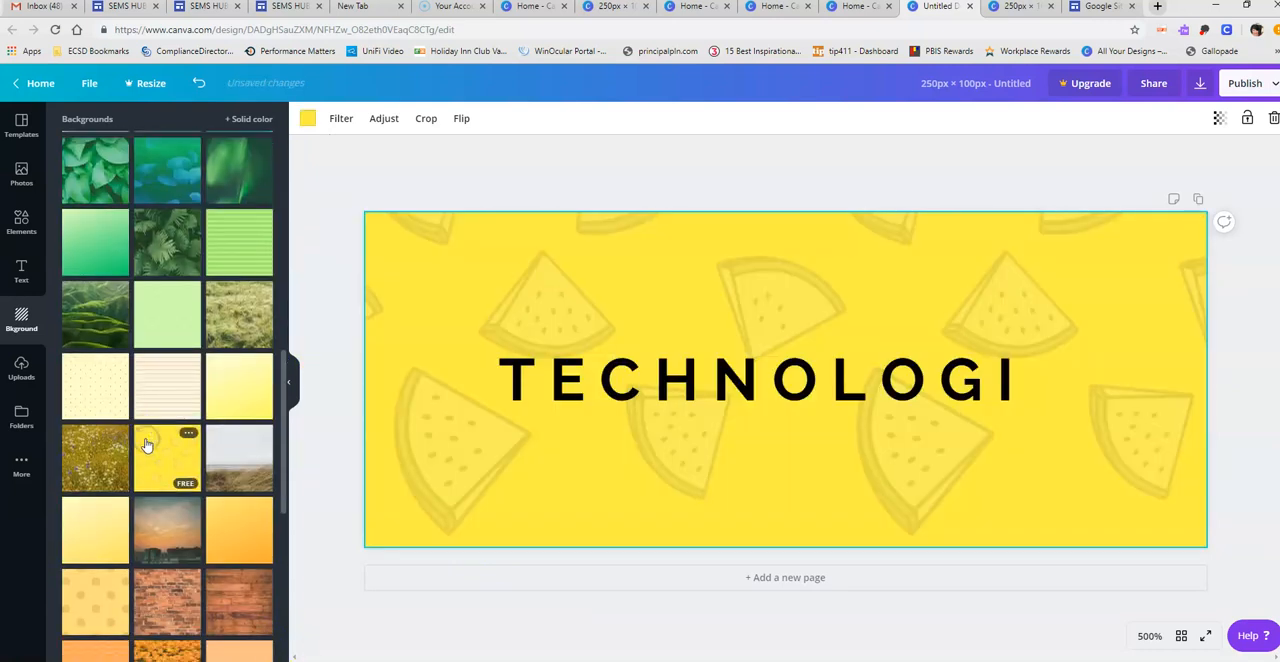
- Replace the TECHNOLOGI title with "Lesson Plan Template" and widen its text box to about 190 so it fits on one line
click(1014, 379)
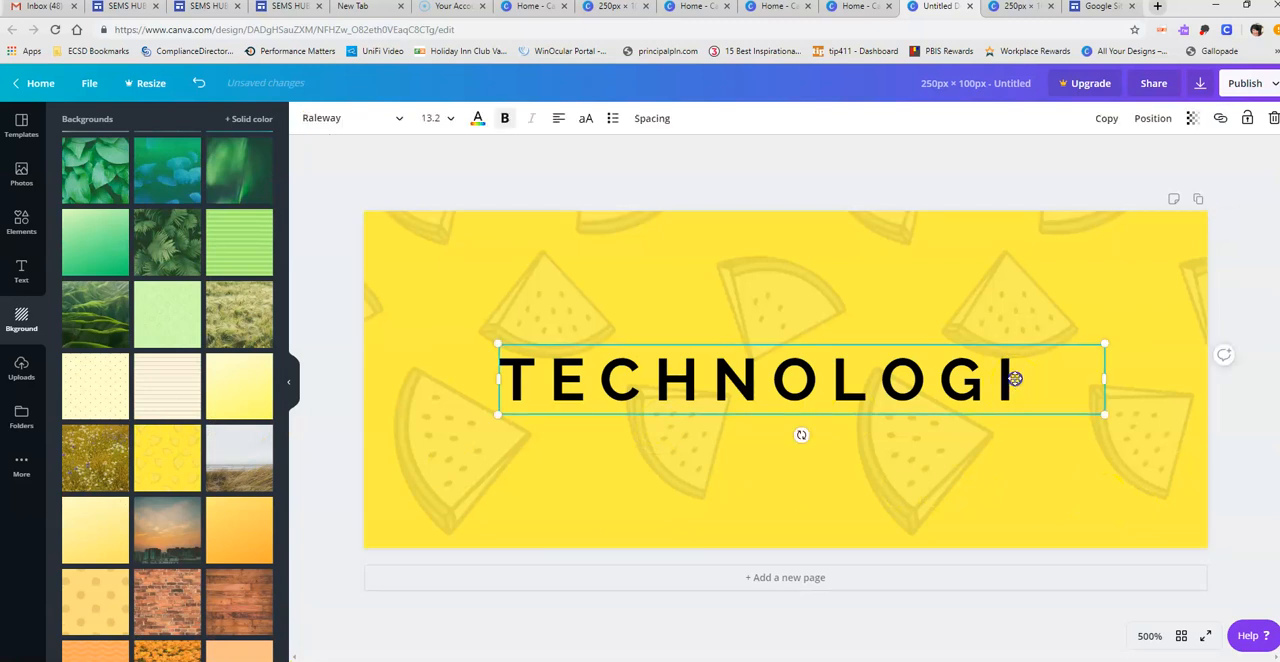
click(1028, 366)
drag(1028, 366, 512, 366)
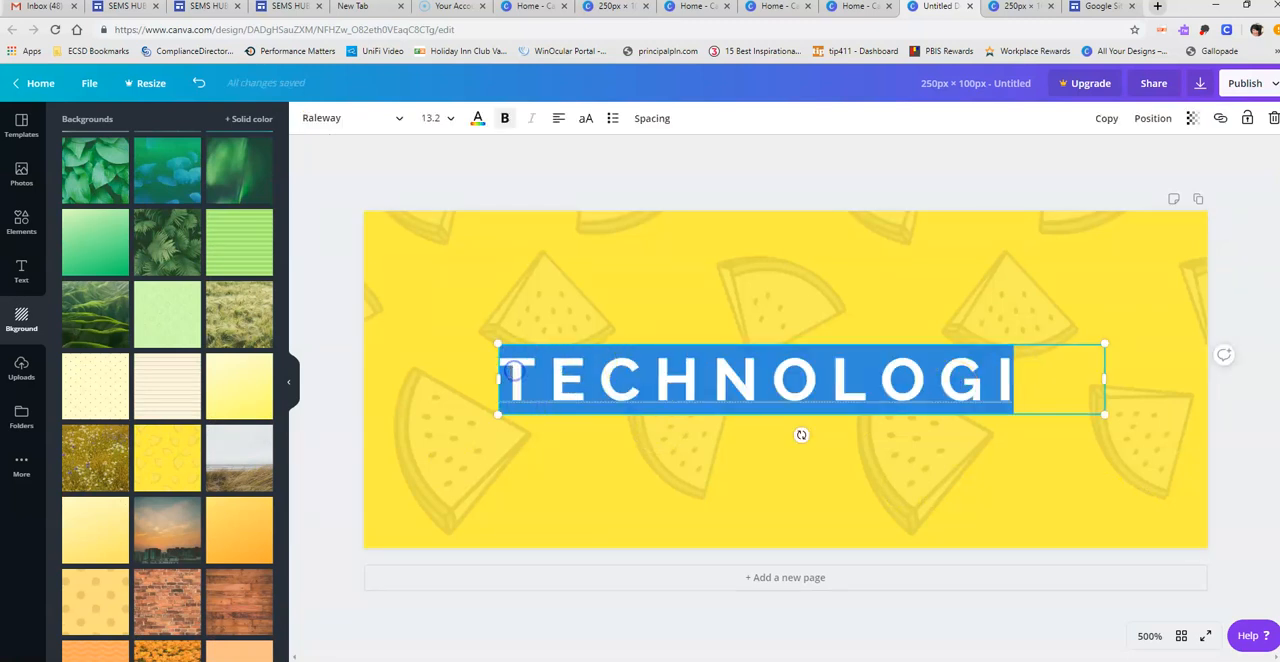
text(Lesso)
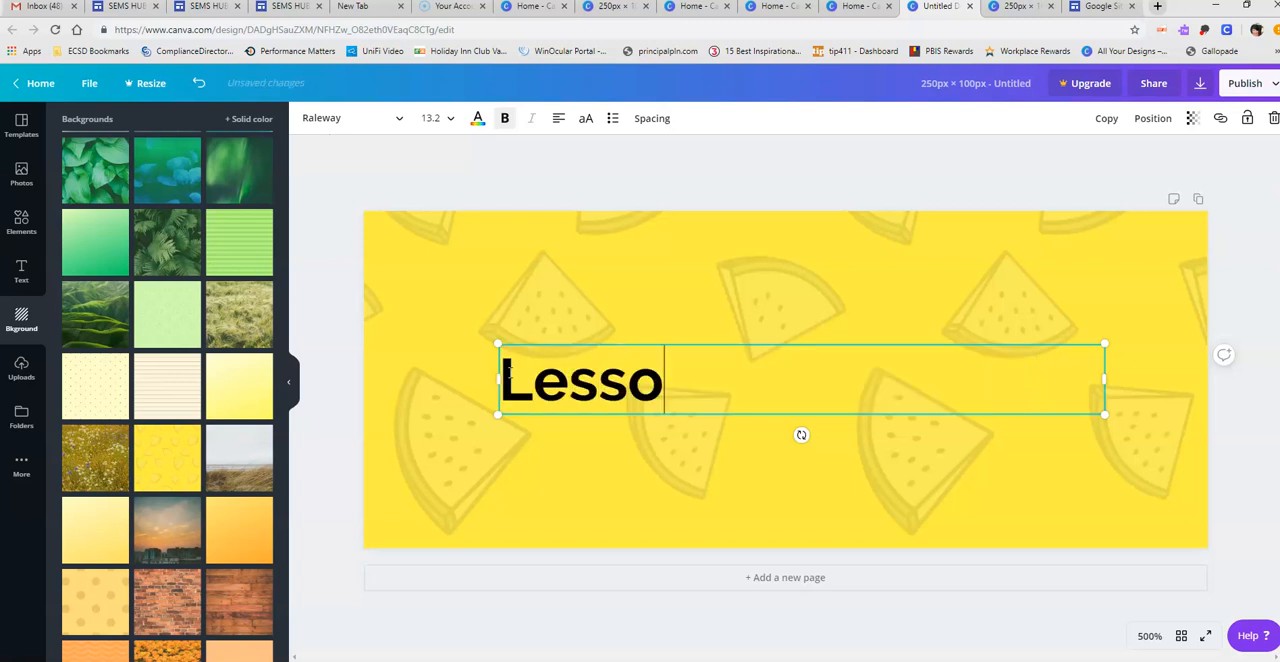
text(n Plan)
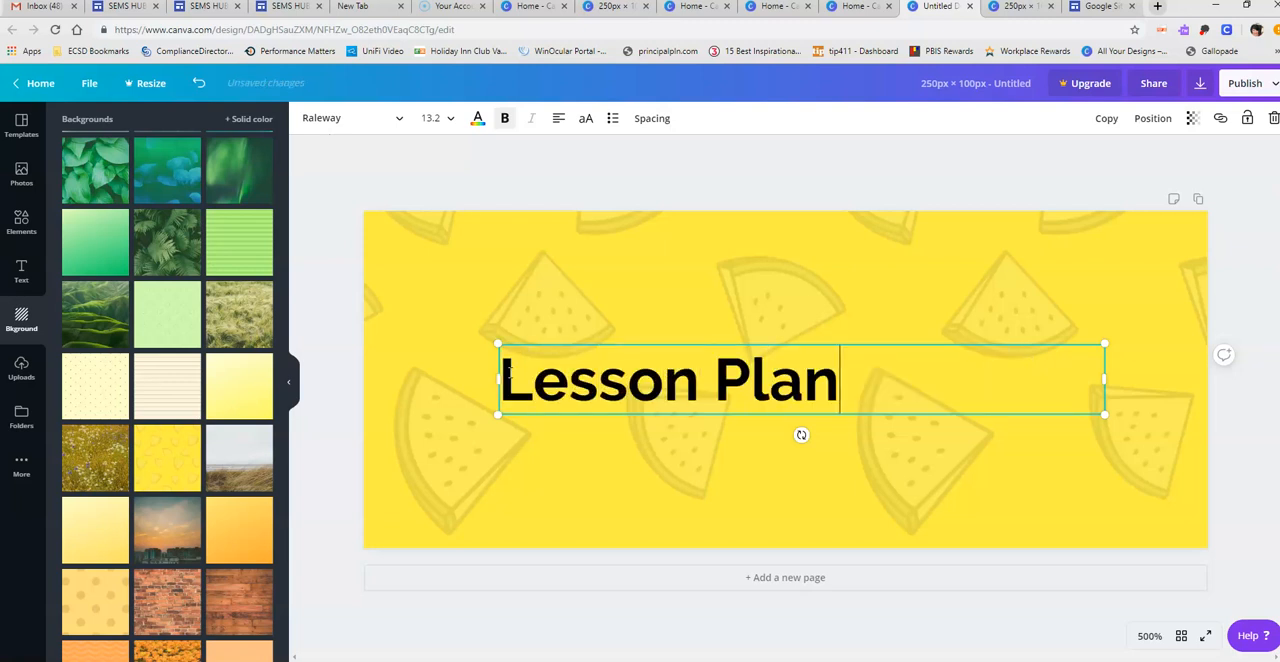
text( Template)
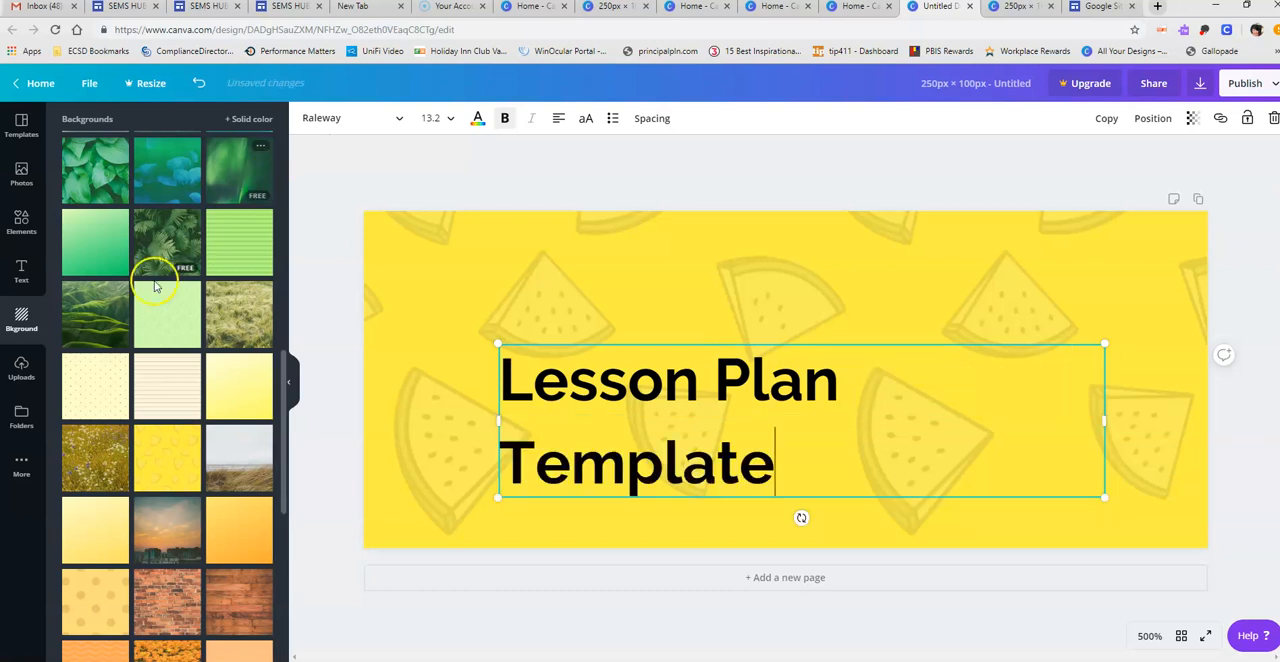
drag(498, 420, 461, 415)
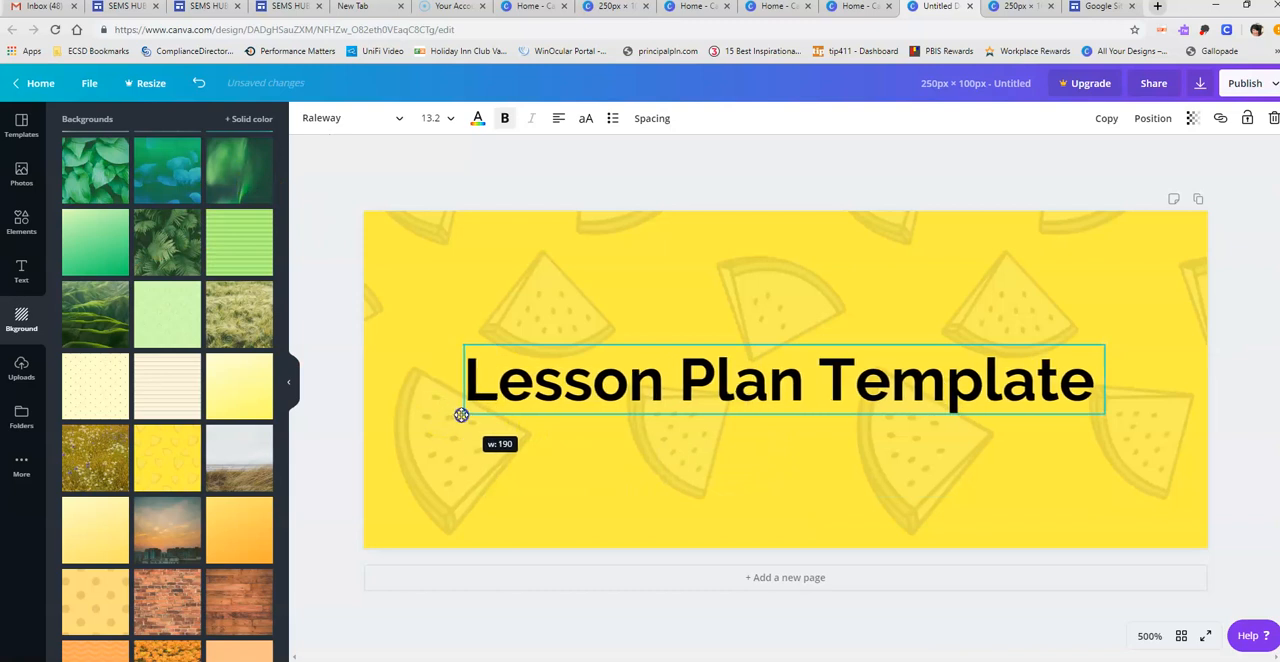
click(823, 511)
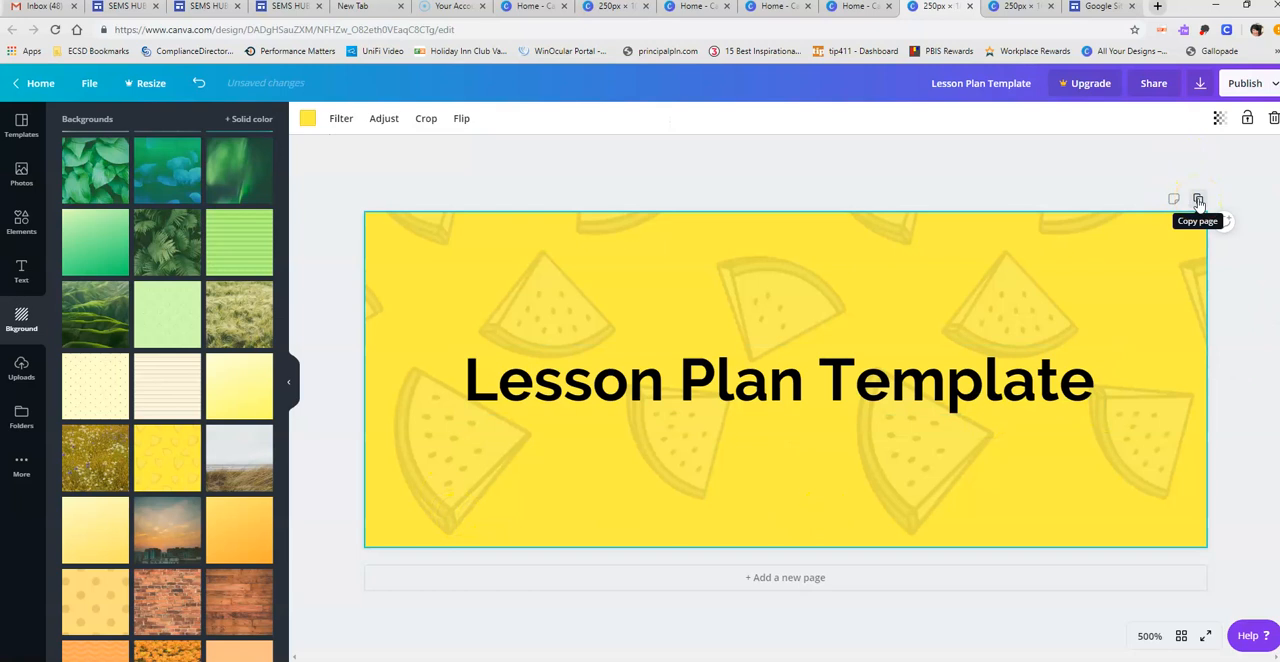
- Duplicate the "Lesson Plan Template" page and change the copy's title to "Faculty Handbook", centred in its text box
click(1199, 201)
click(1030, 427)
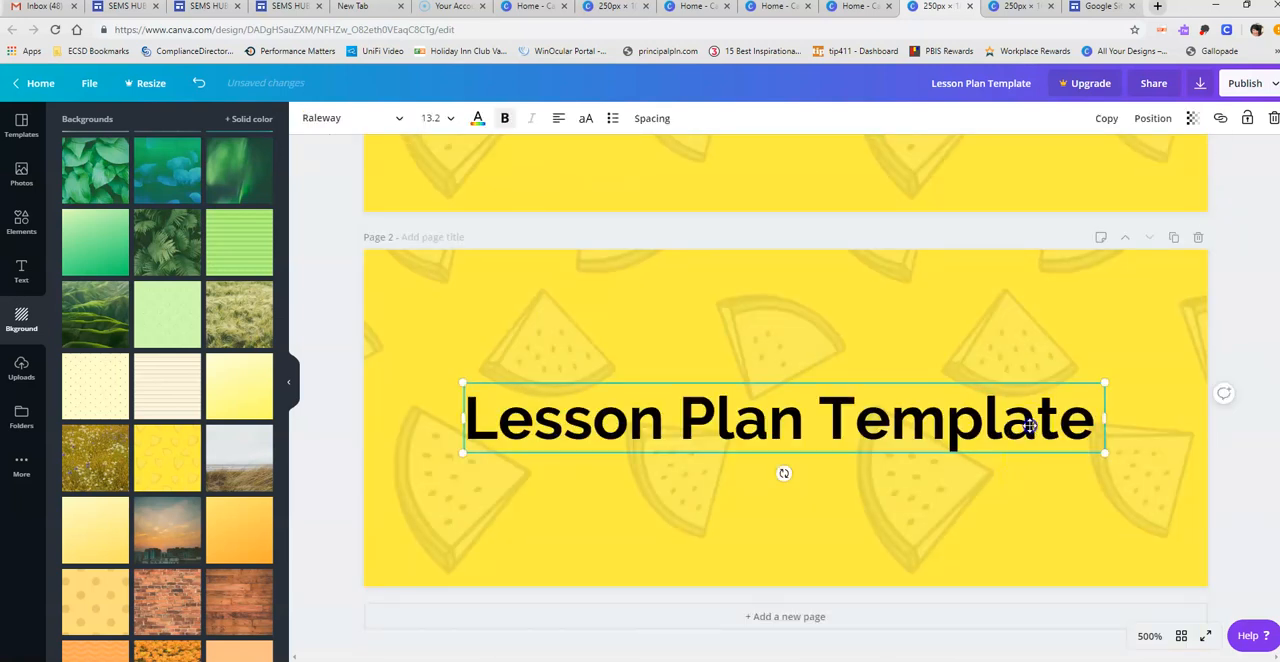
click(972, 427)
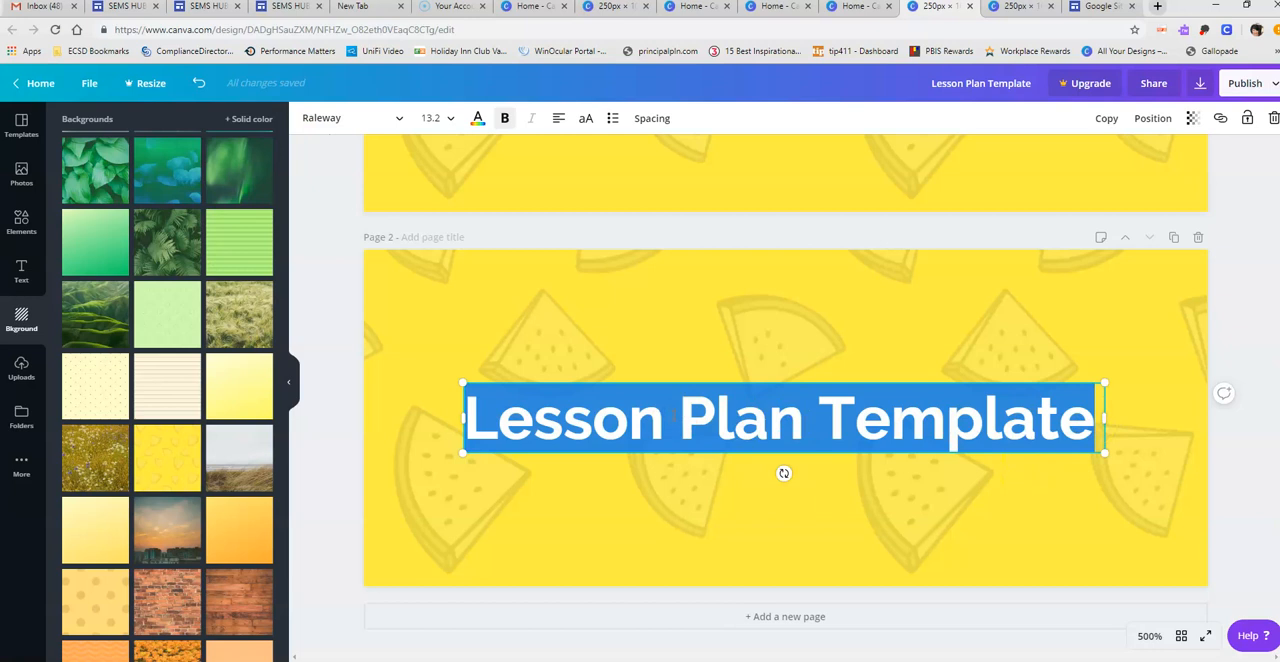
text(Fa)
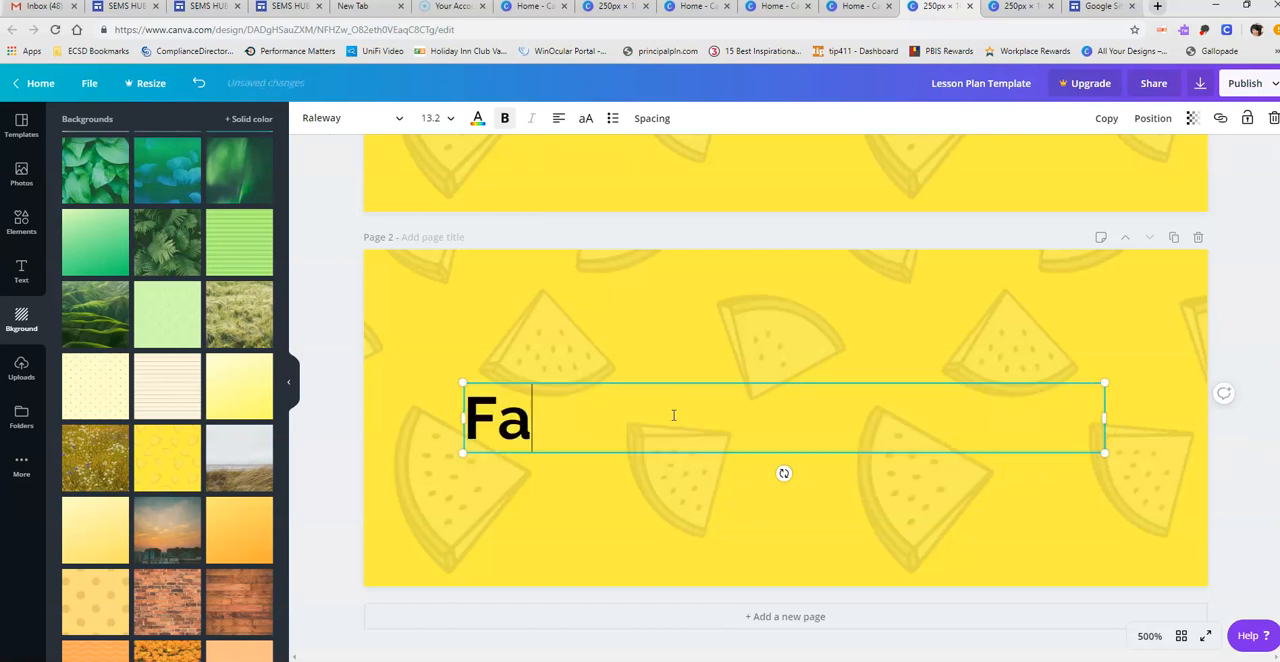
text(culty Handbook)
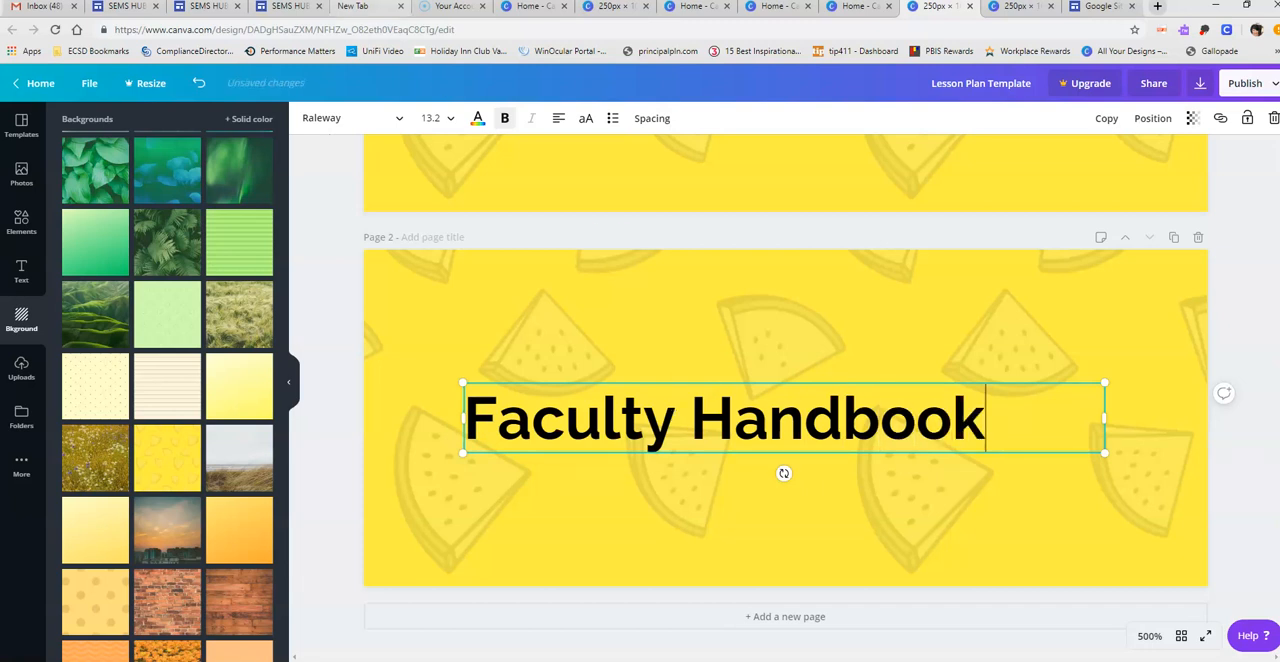
click(557, 119)
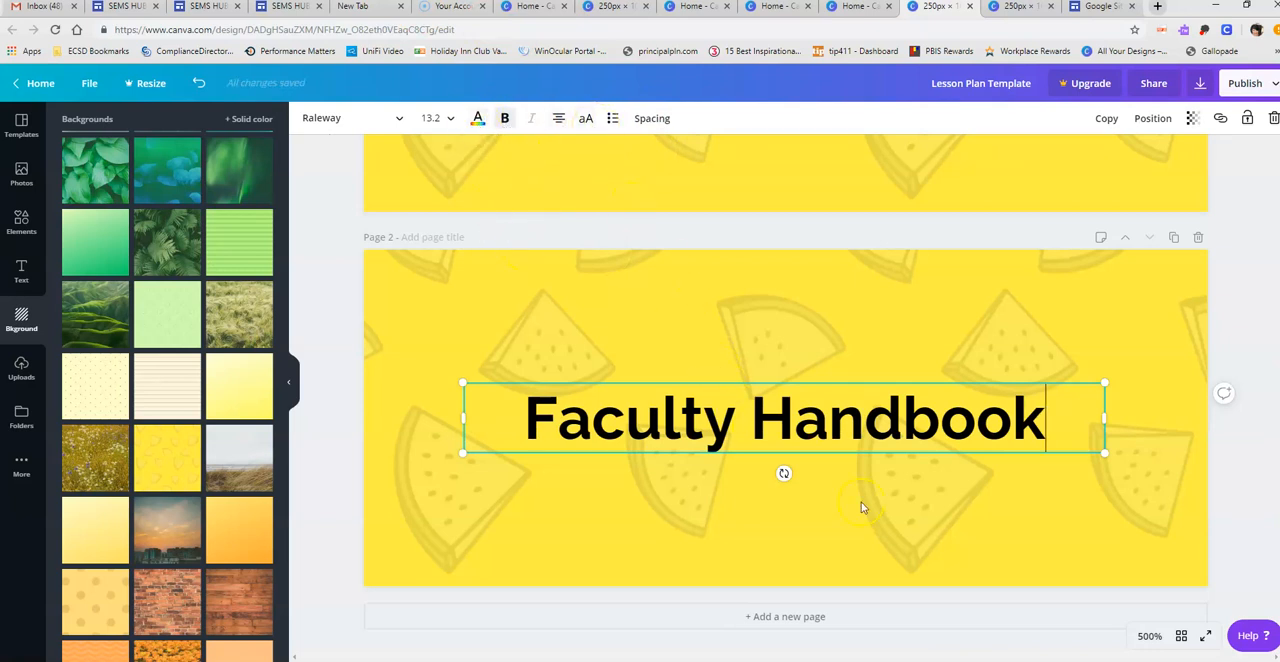
- Duplicate the "Faculty Handbook" page and change the title on the copy to "RTI"
click(1174, 237)
click(1014, 417)
drag(1040, 420, 533, 402)
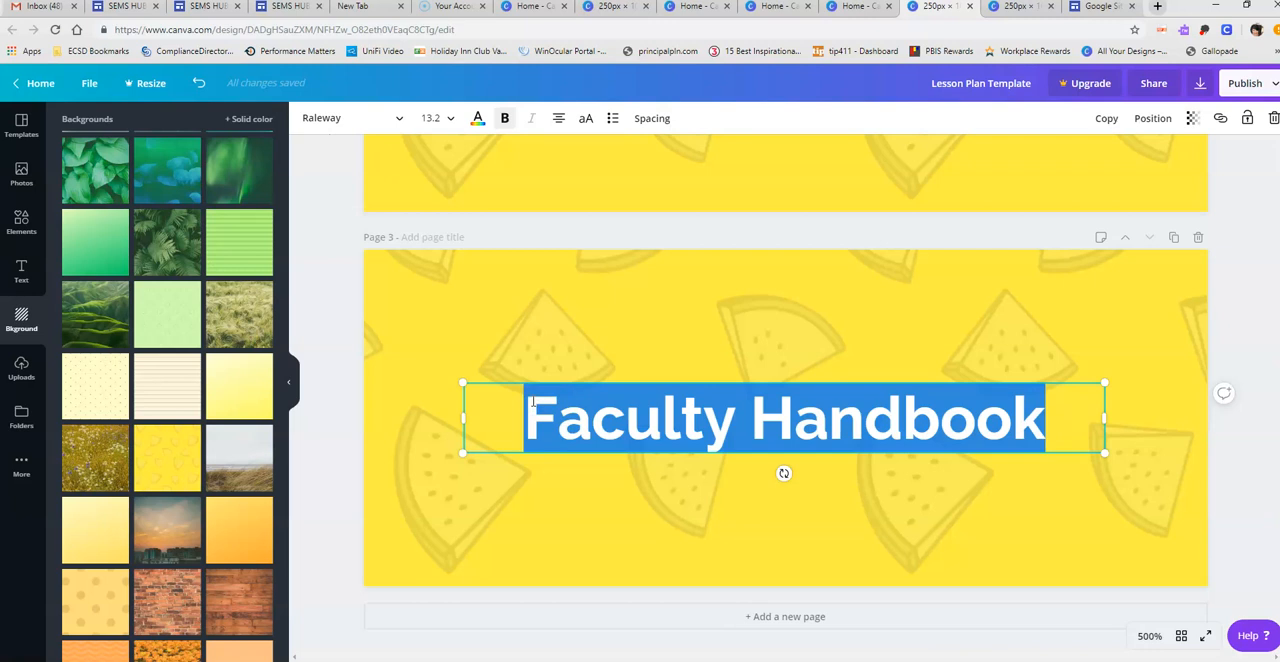
text(RTI)
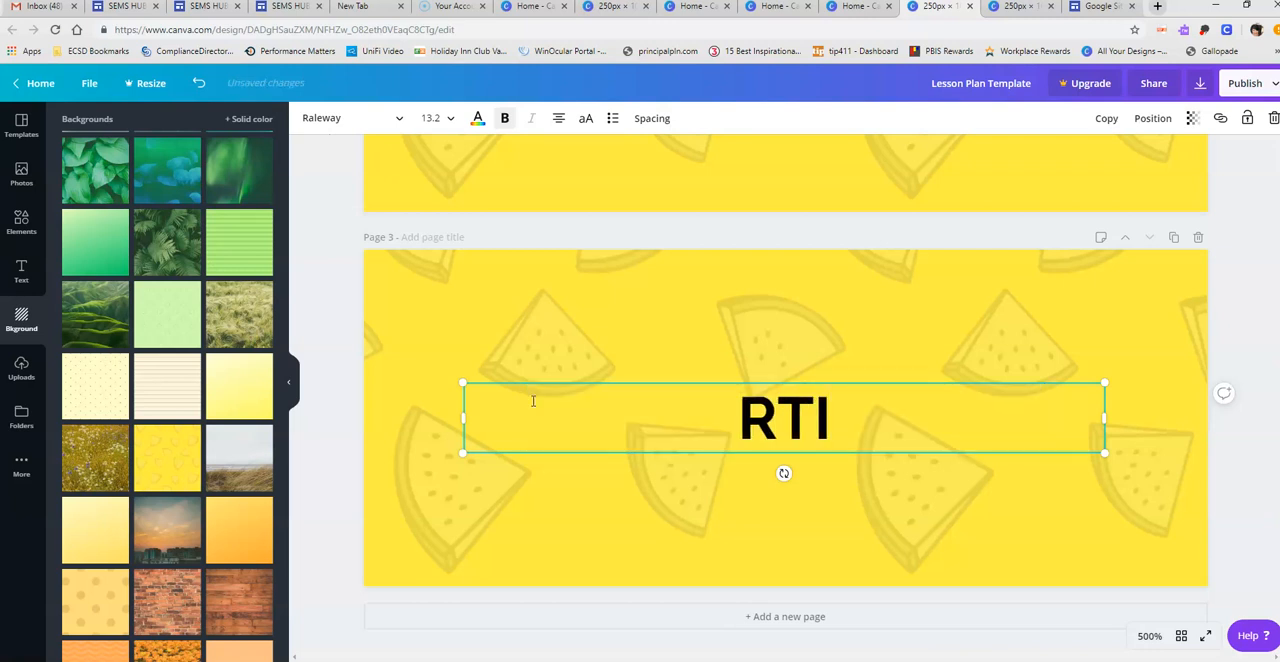
- Try the dark green fern-leaf background on the RTI page
click(751, 536)
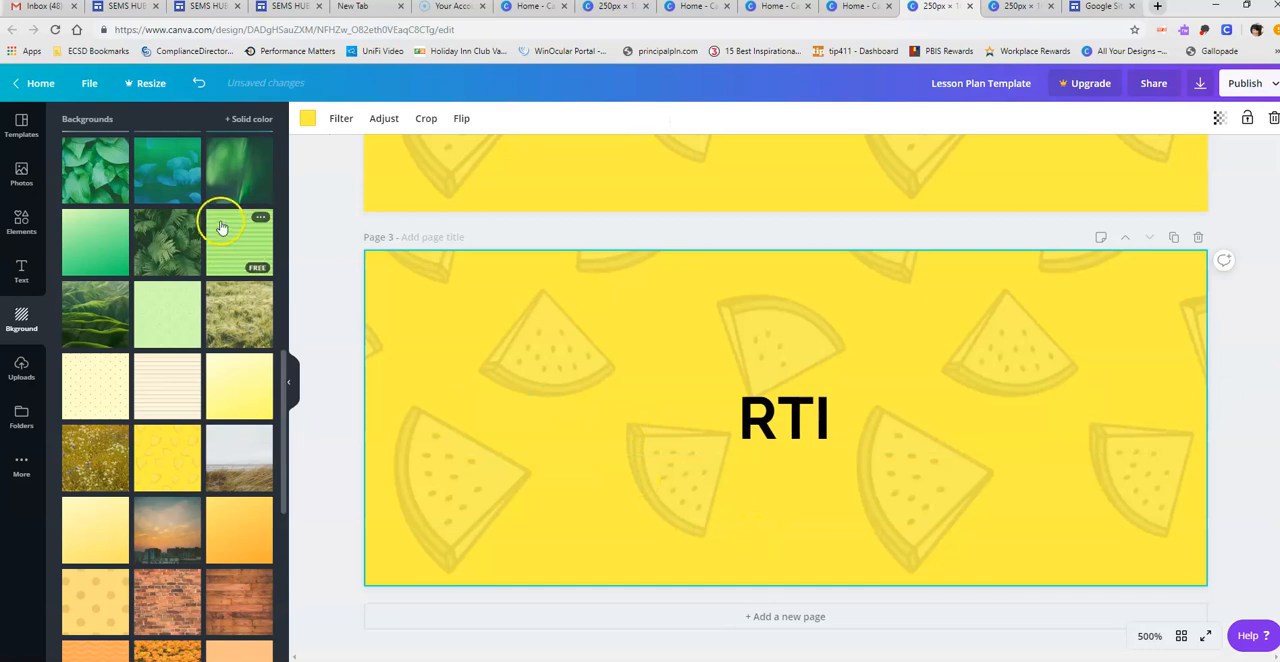
drag(170, 246, 618, 356)
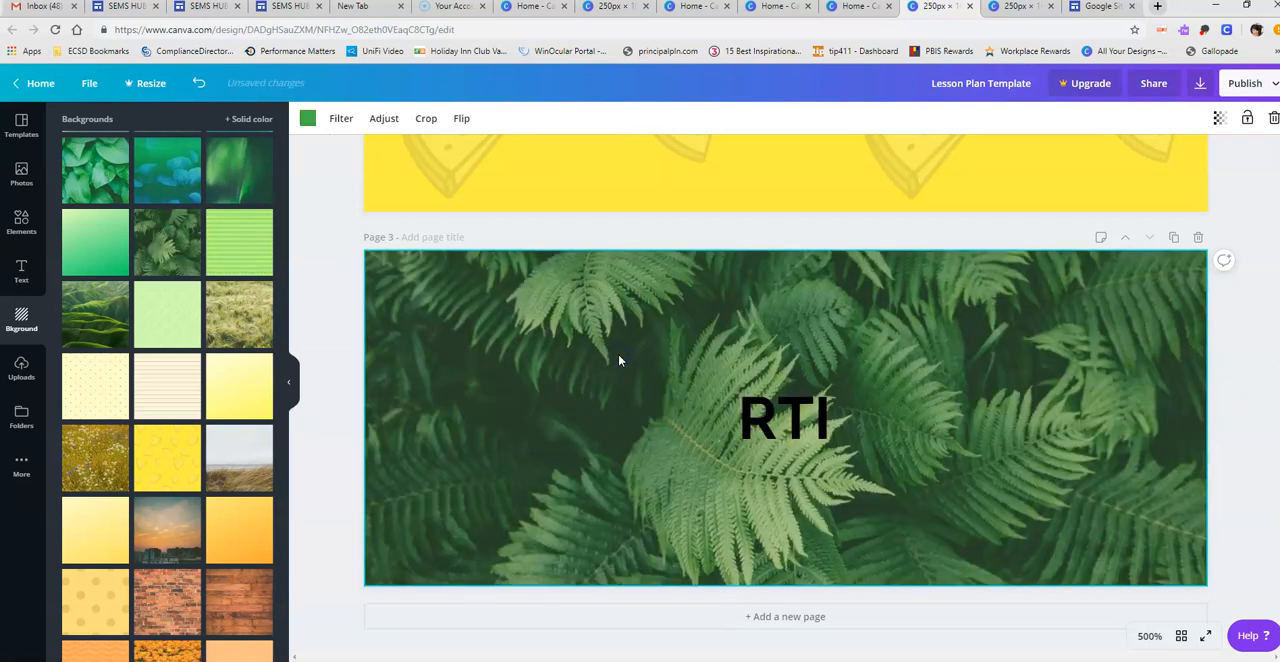
scroll(605, 410, up, 1)
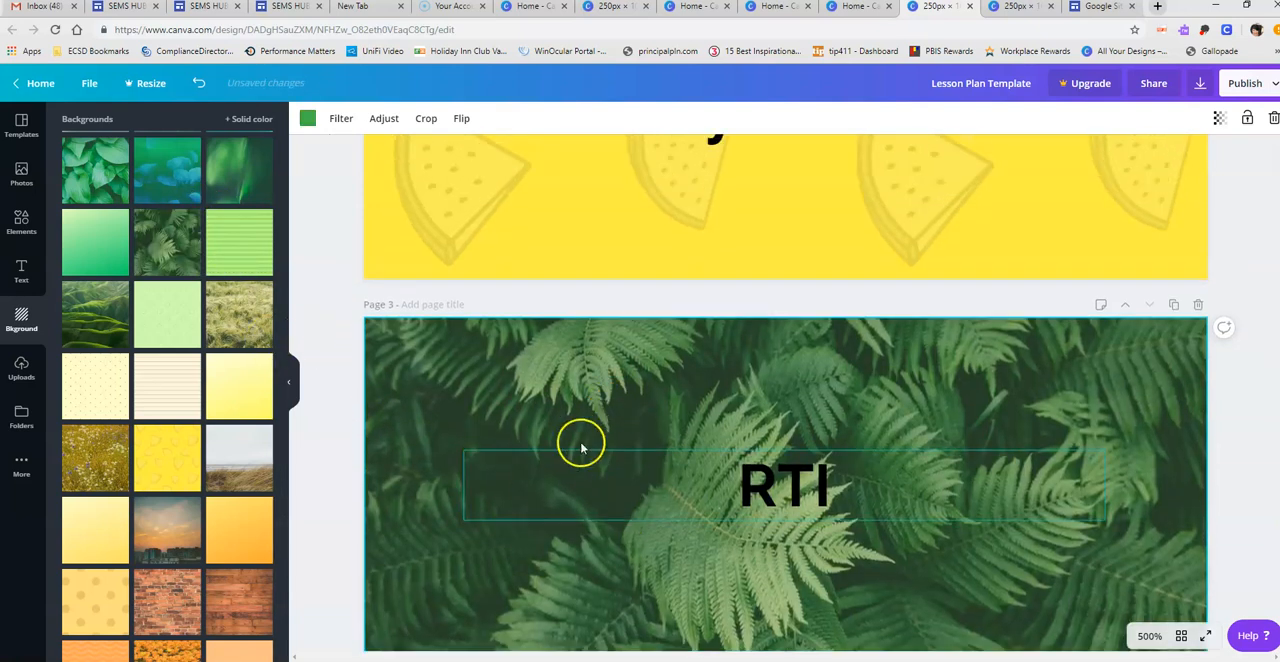
- Apply the light green horizontal-stripe background to the RTI page
drag(243, 233, 604, 396)
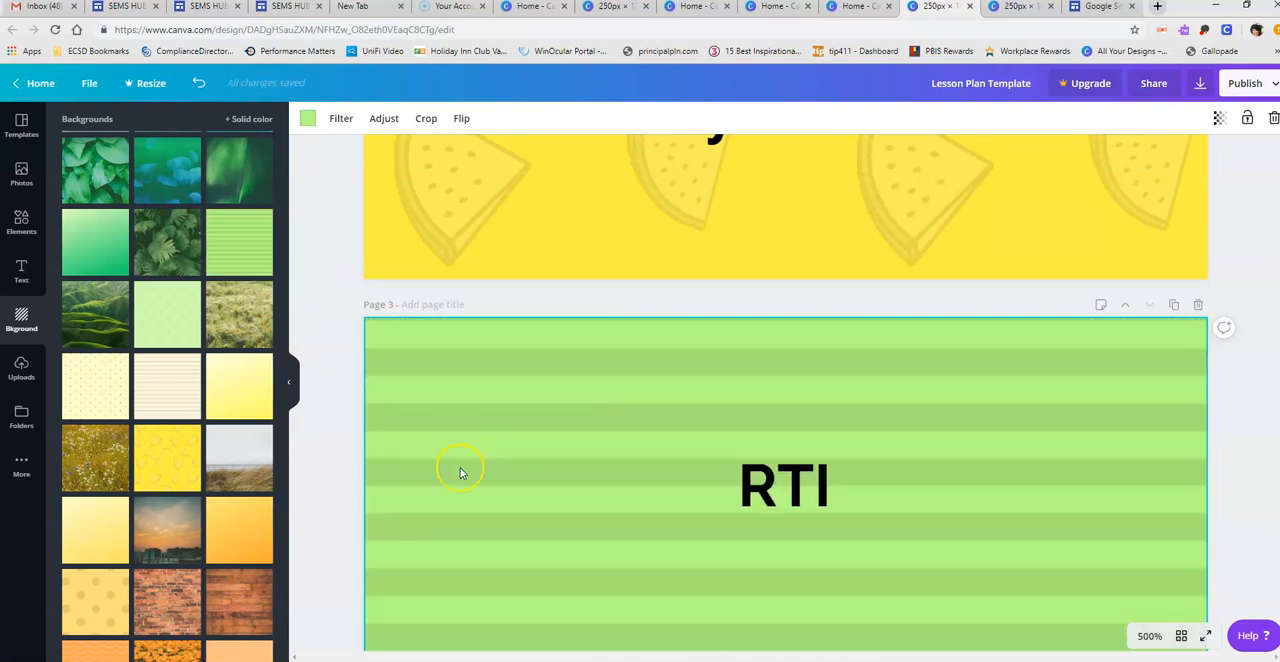
scroll(460, 470, up, 1)
scroll(460, 473, up, 2)
scroll(460, 473, up, 4)
scroll(460, 473, down, 7)
scroll(460, 473, up, 3)
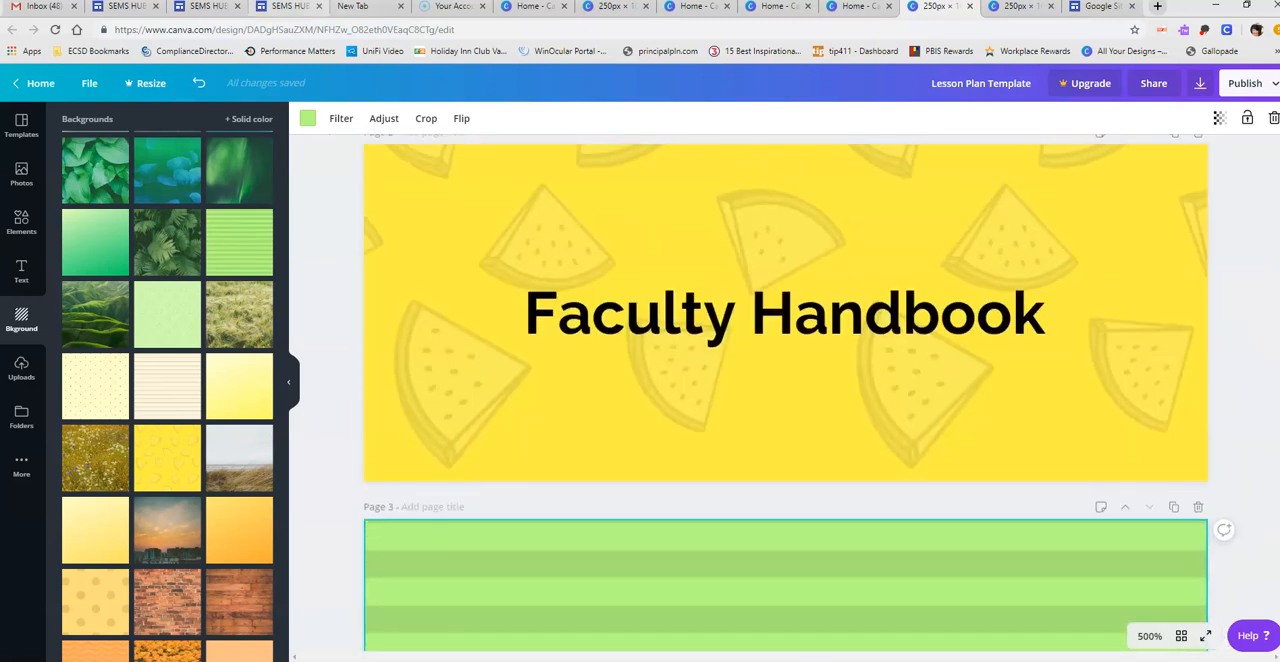
- Switch to the SEMS HUB Google Site to look at its button tiles, and return to the "Lesson Plan Template" design in Canva
click(212, 8)
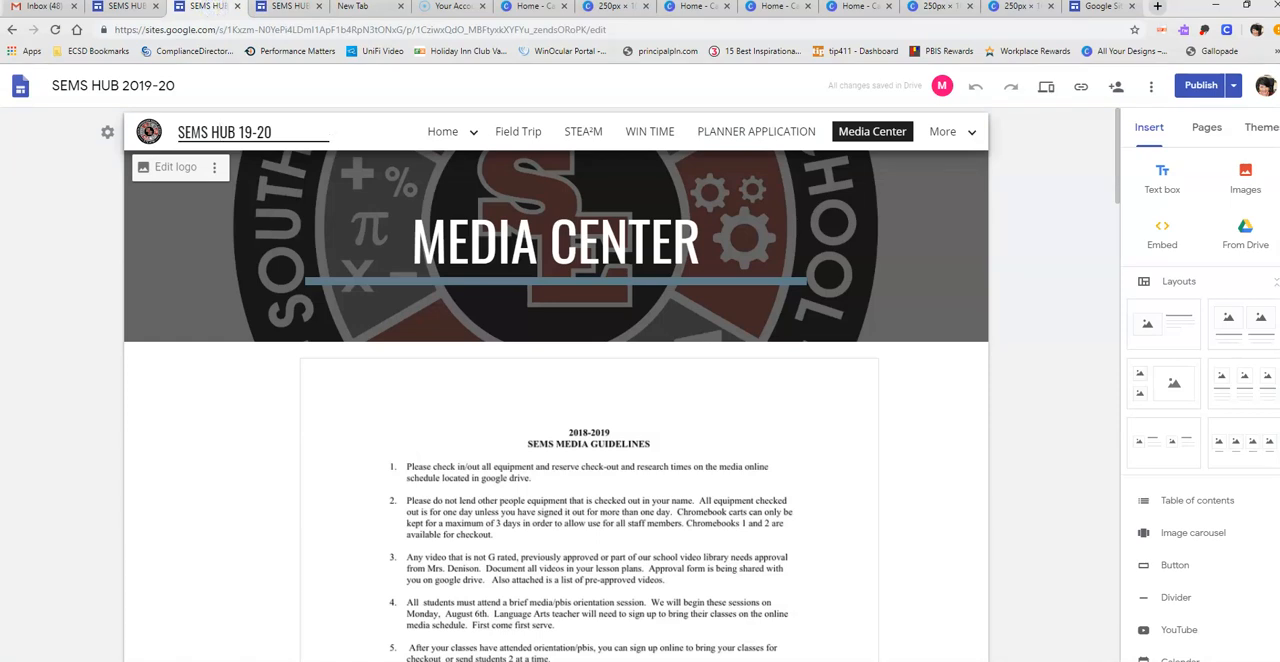
click(127, 6)
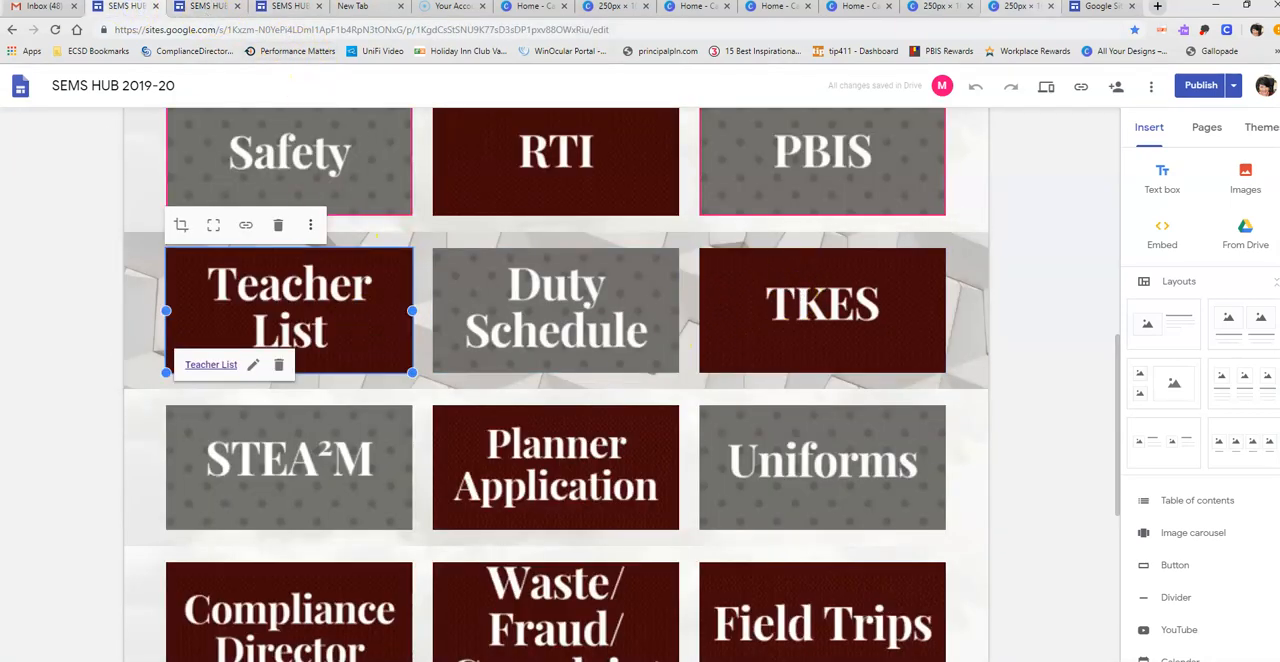
click(1020, 8)
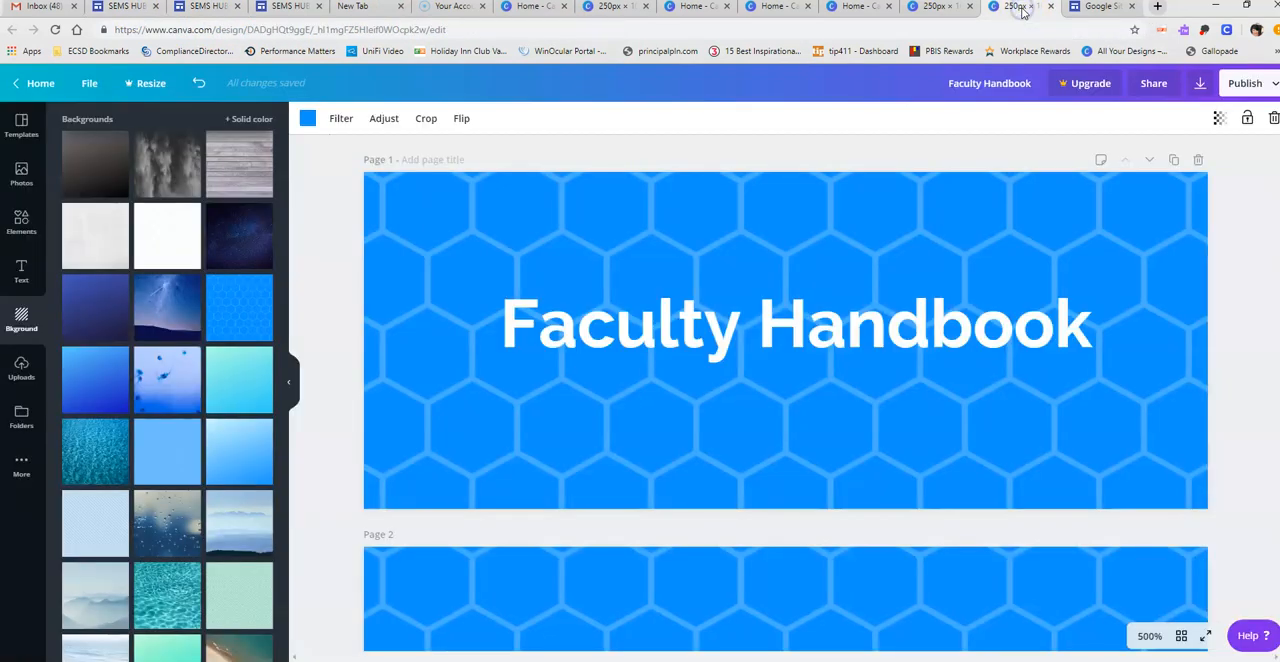
click(1070, 8)
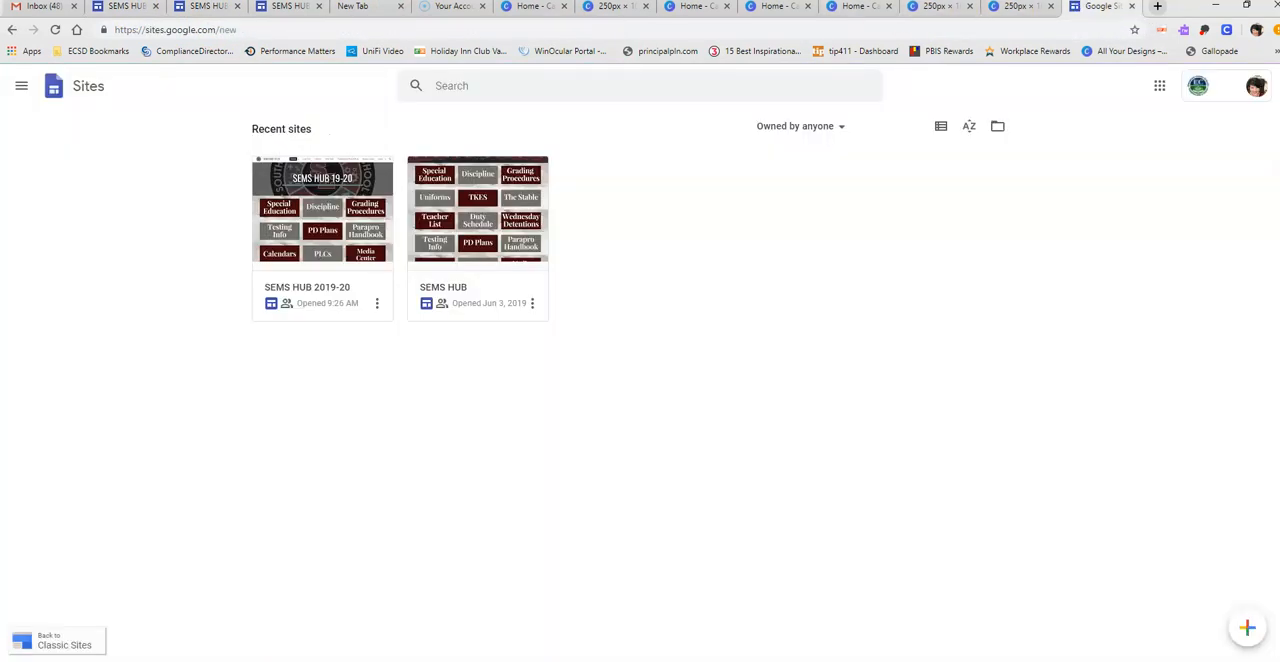
click(938, 8)
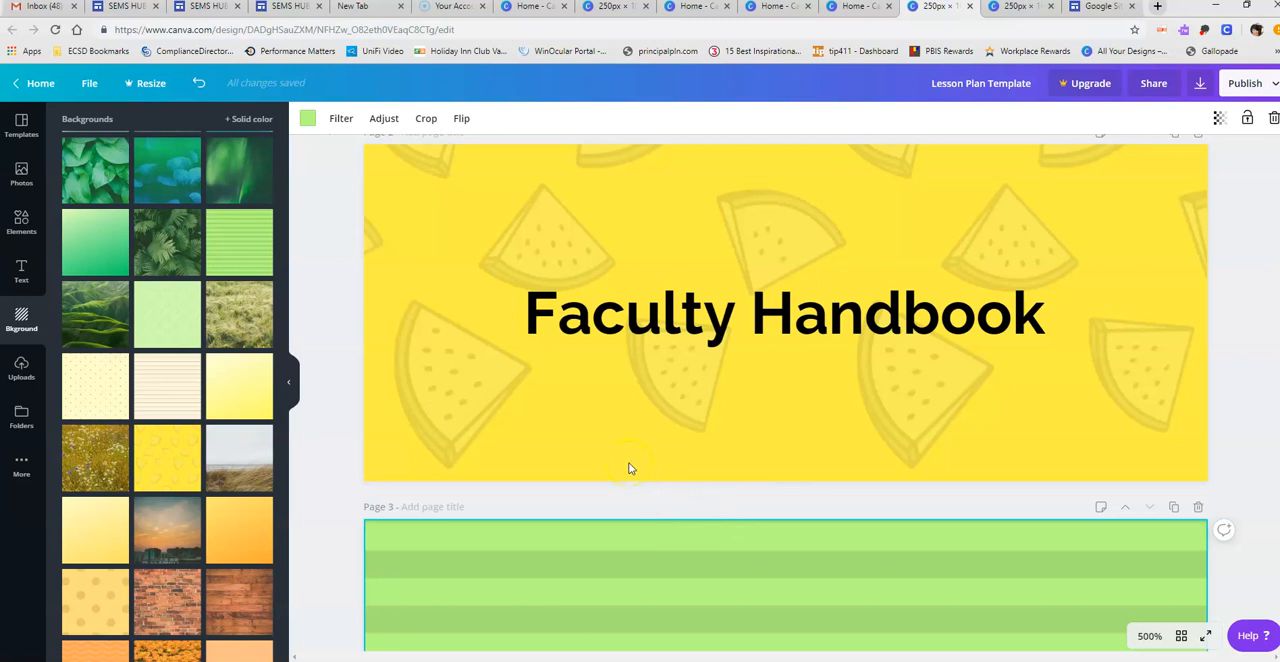
- Duplicate the green-striped RTI page and change the title on the copy to "Staff List"
scroll(654, 439, down, 2)
scroll(655, 432, up, 3)
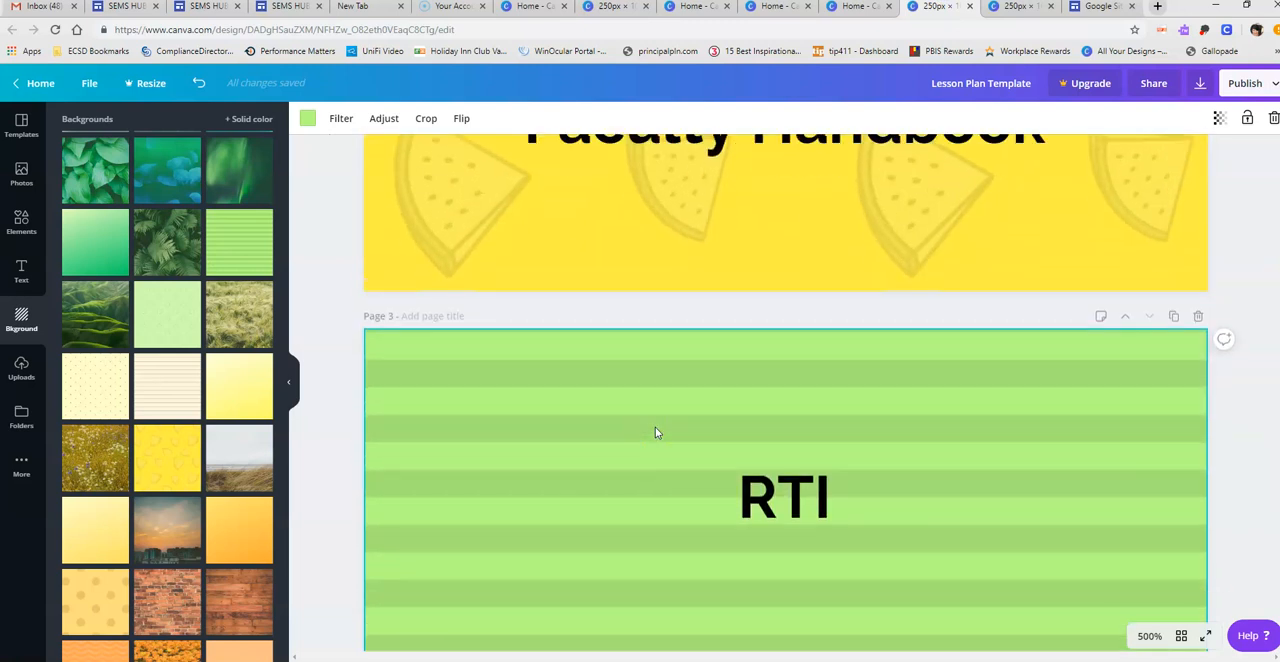
scroll(581, 369, down, 4)
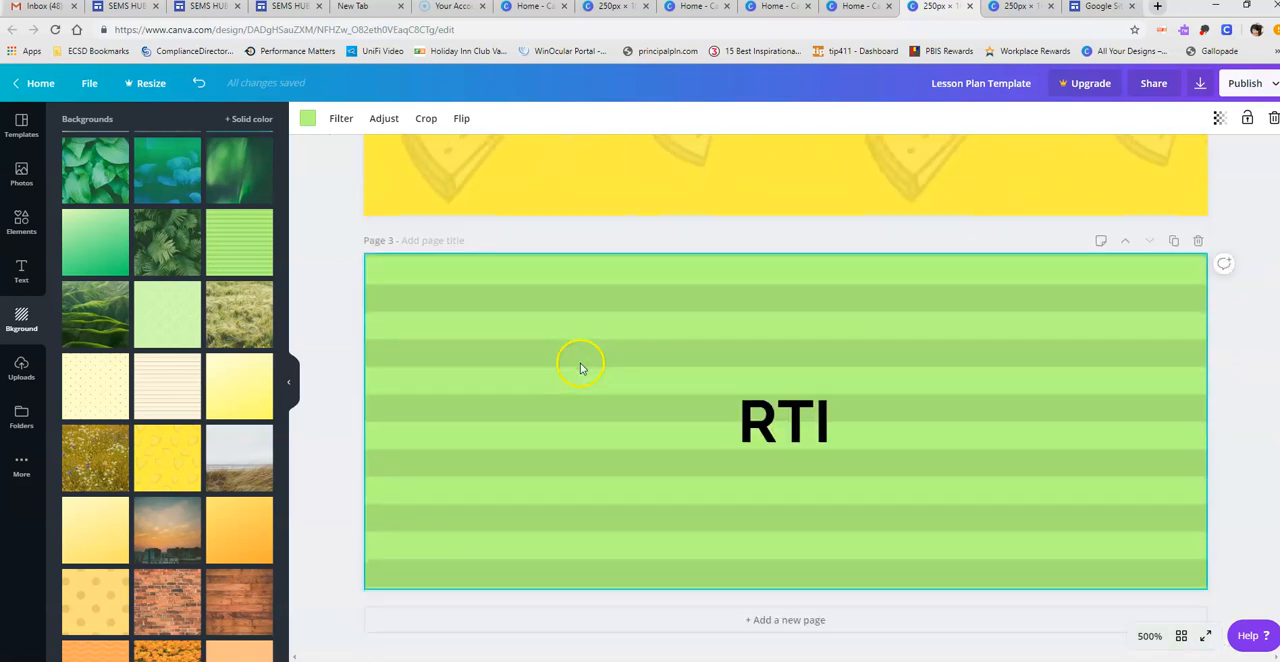
click(1173, 236)
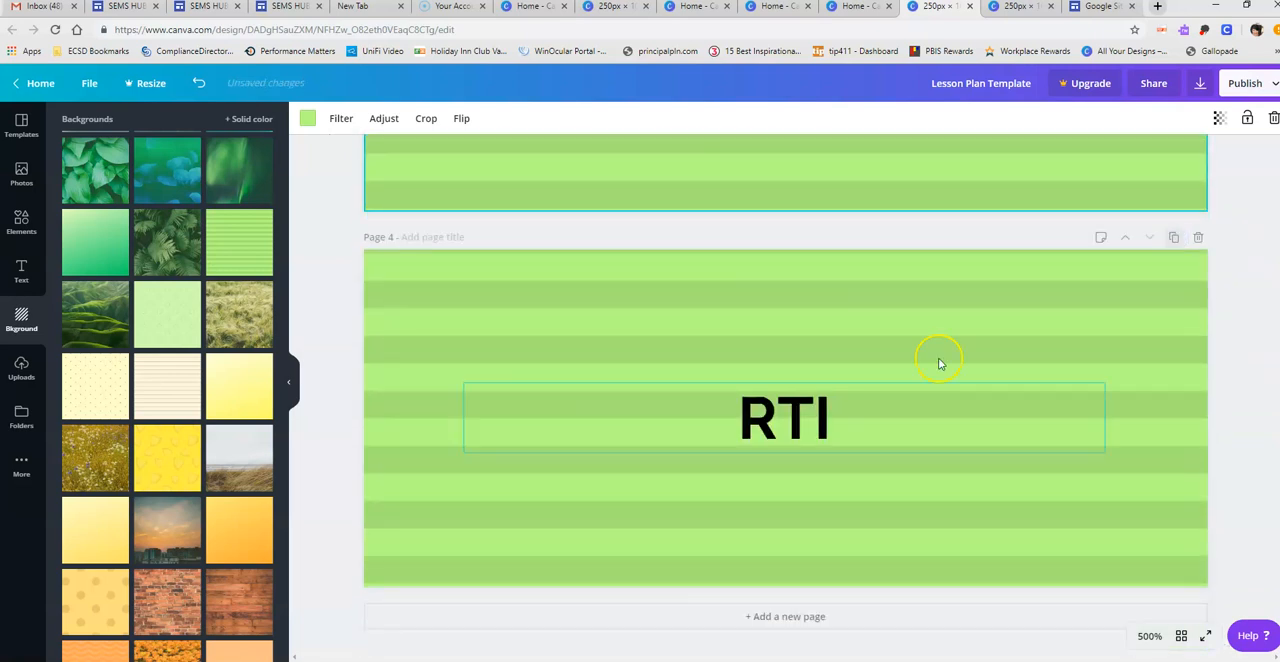
click(823, 422)
click(830, 419)
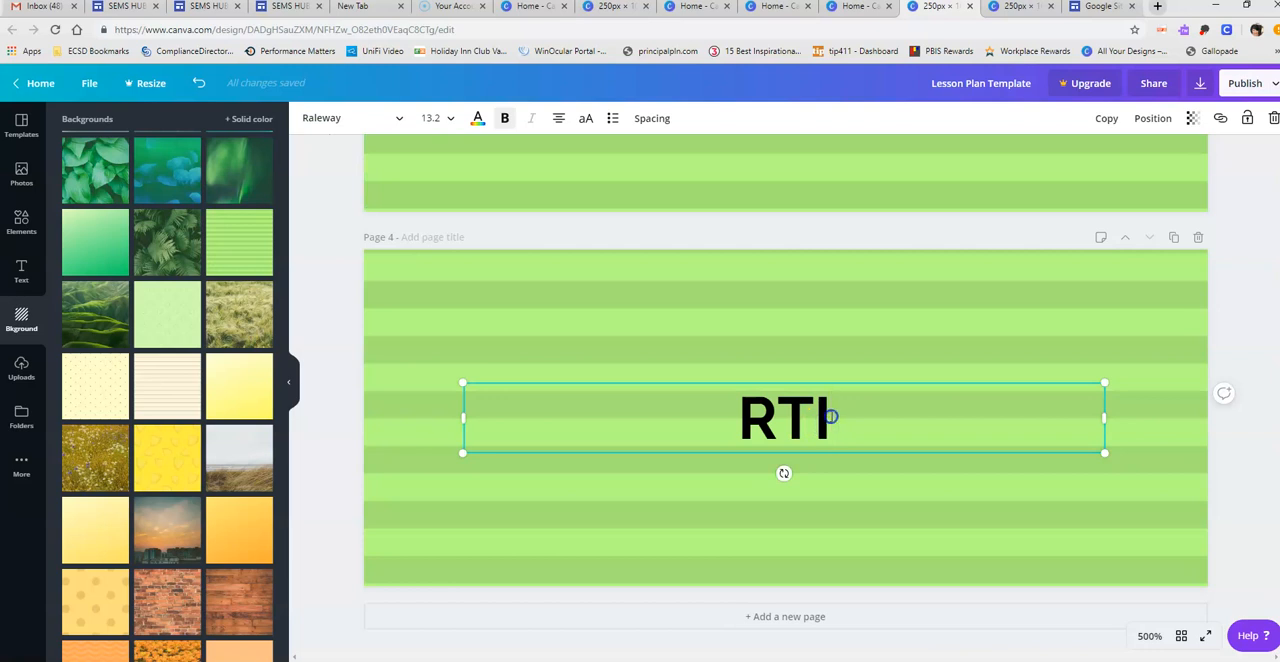
drag(830, 416, 692, 414)
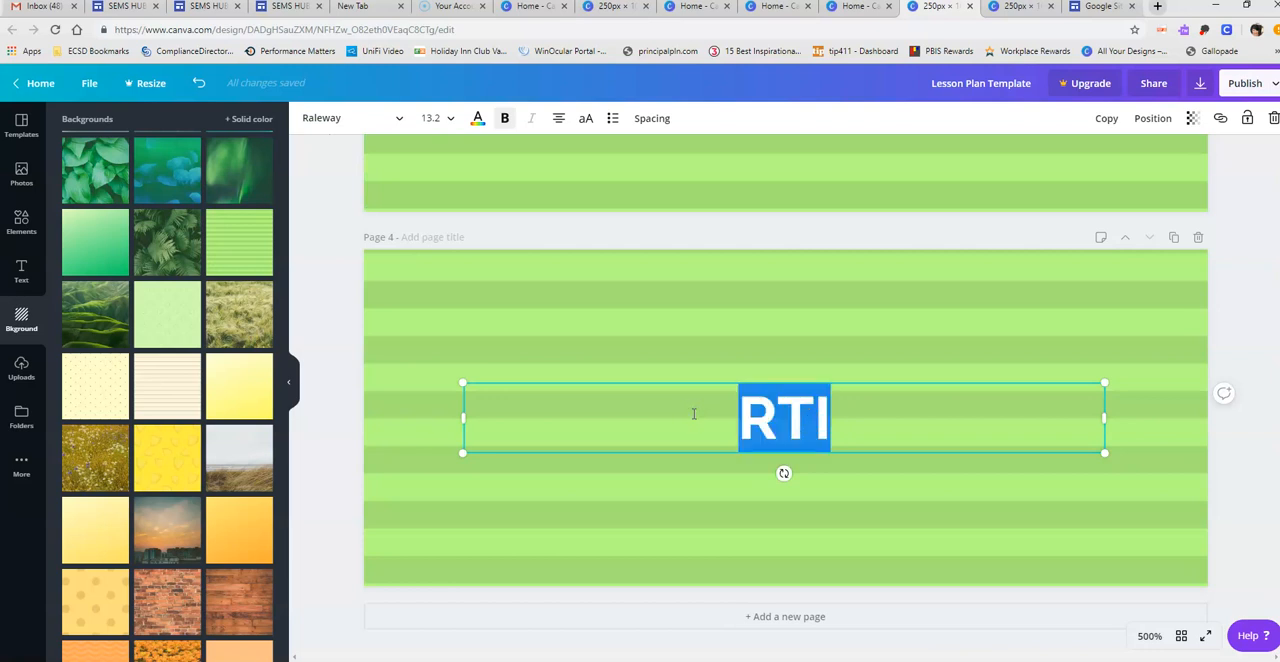
text(Staf)
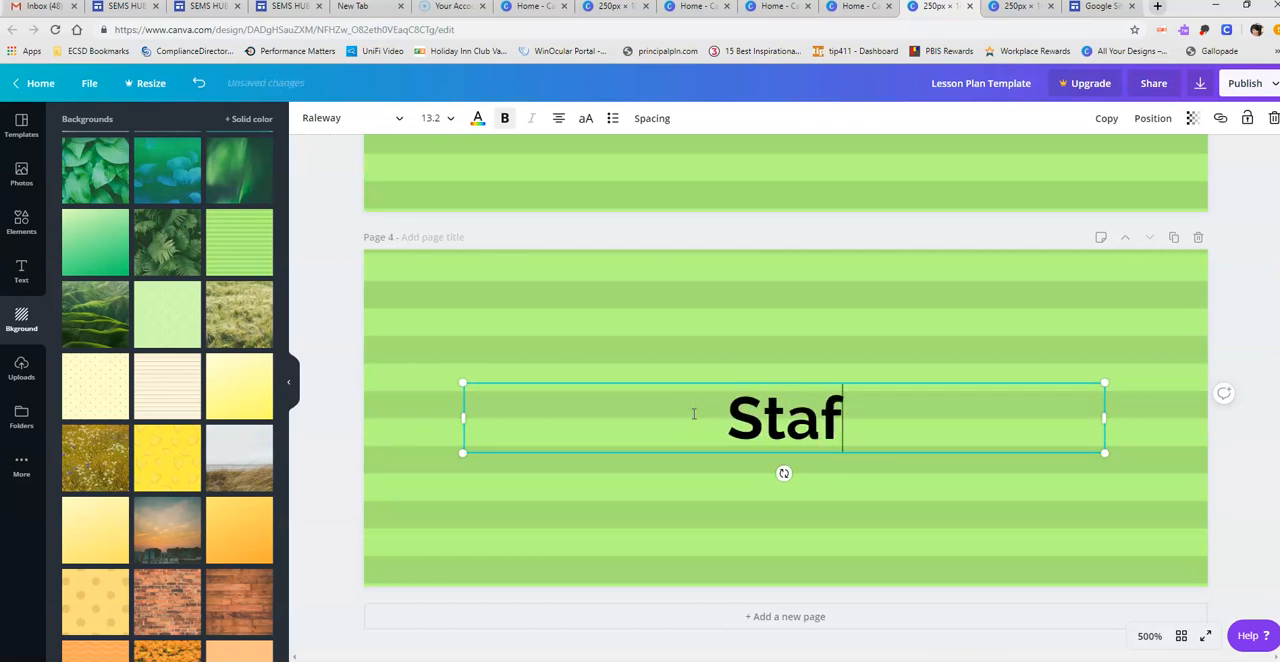
text(f List)
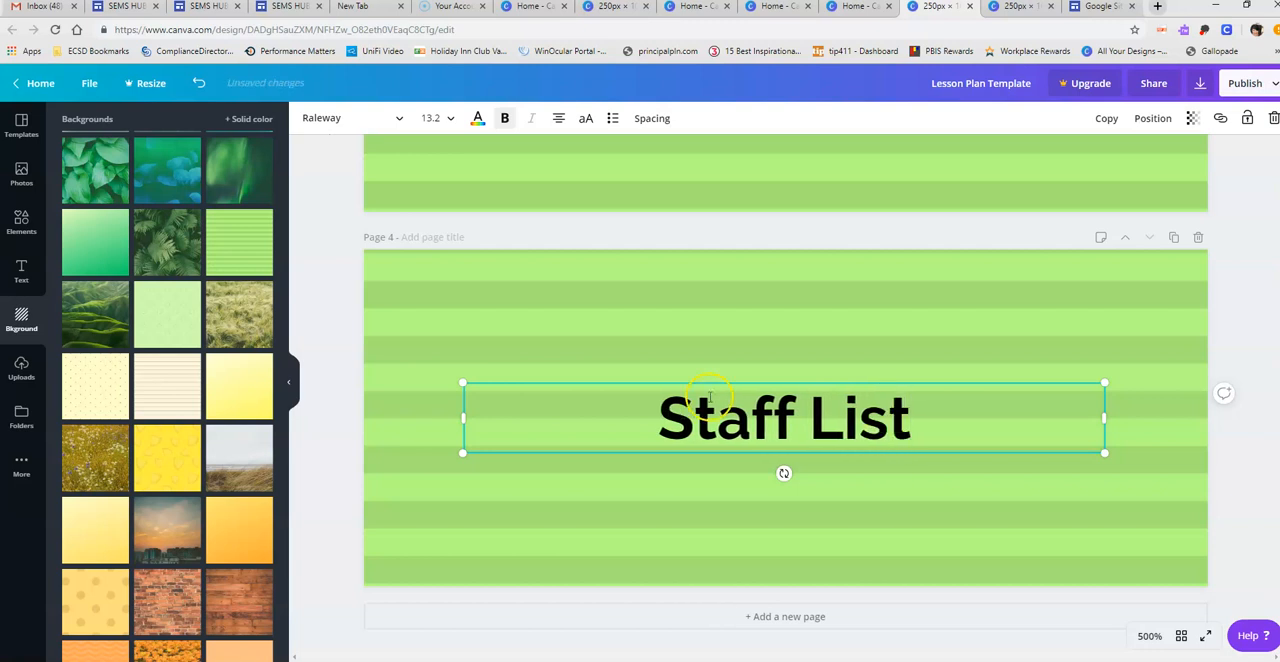
click(1257, 300)
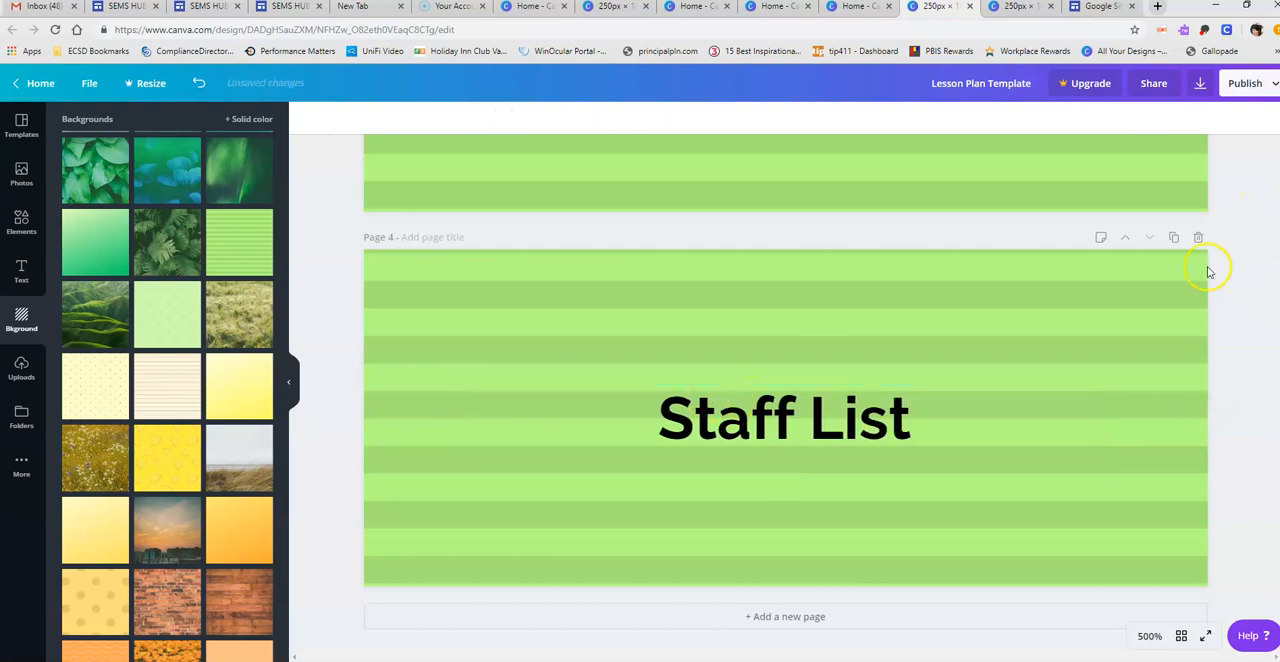
- Download all four pages of the design as PNG images and dismiss the Canva Pro trial offer
scroll(1220, 338, up, 15)
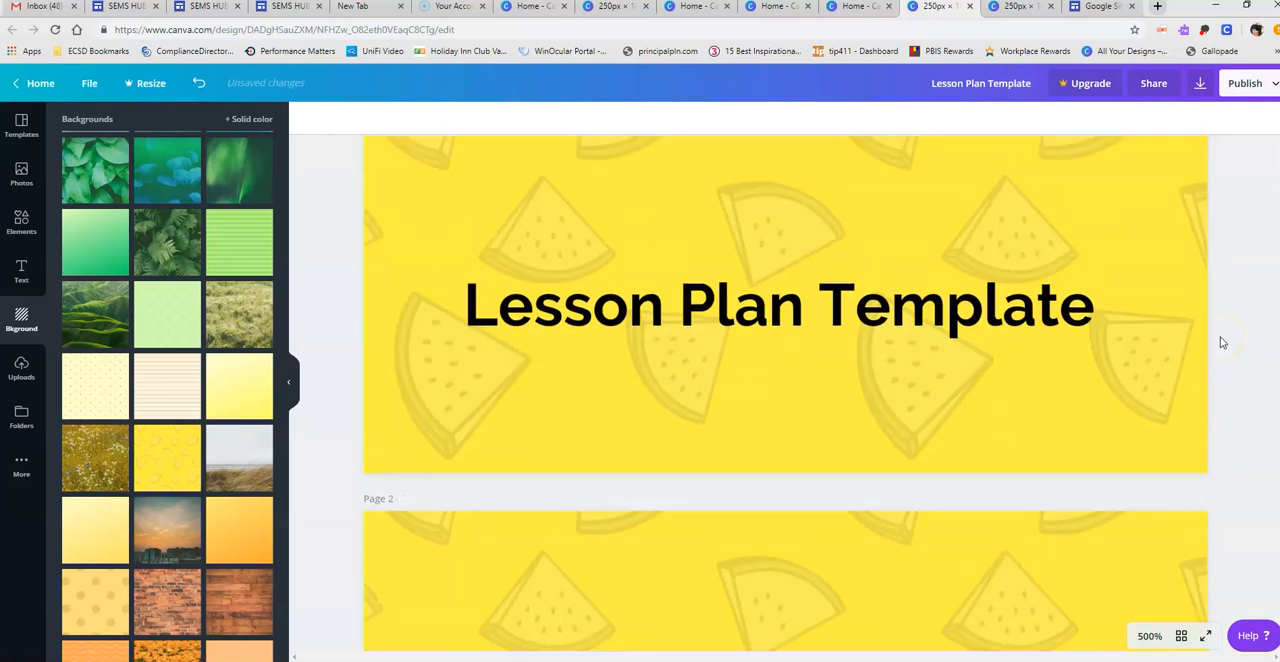
scroll(1220, 340, up, 2)
click(1199, 85)
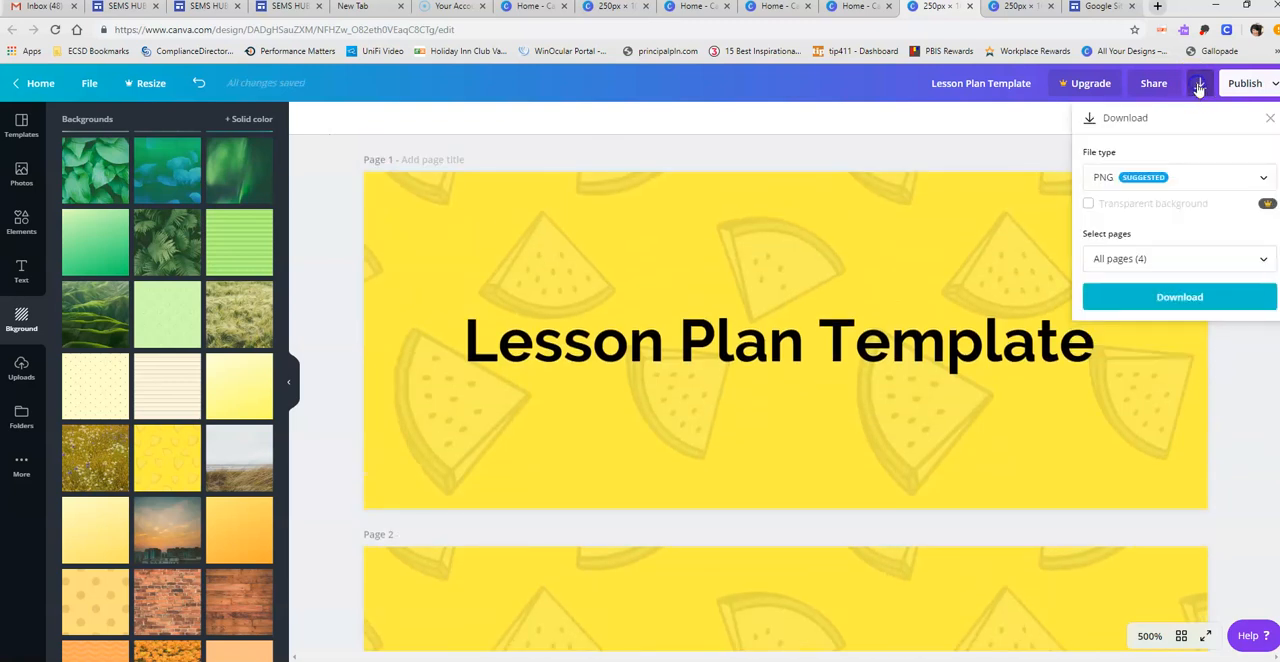
click(1196, 298)
click(1180, 297)
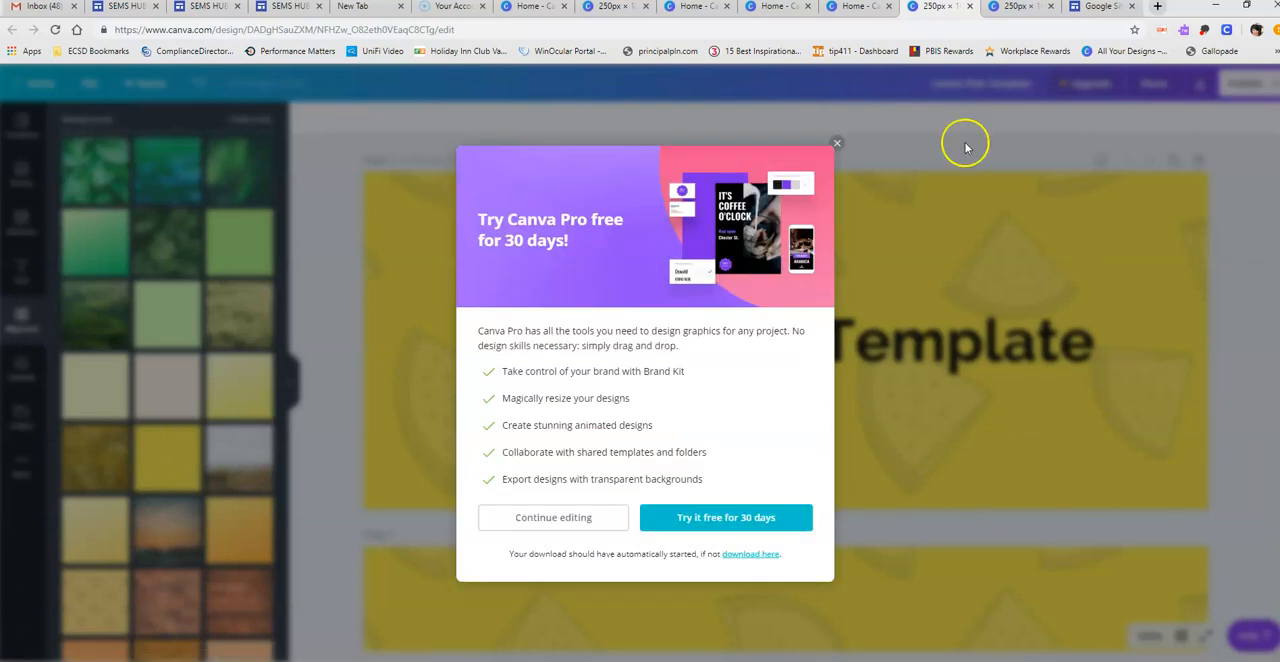
click(837, 143)
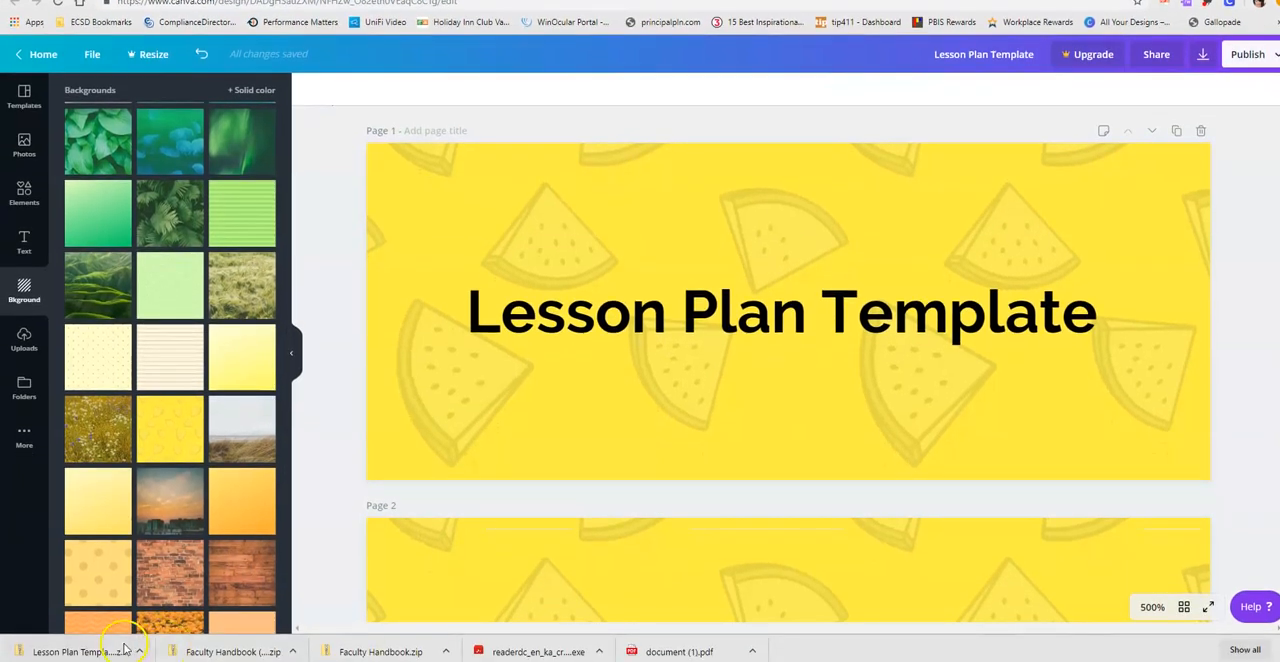
- Open the downloaded Lesson Plan Template zip and copy image 1 to the desktop, replacing the existing file
click(91, 650)
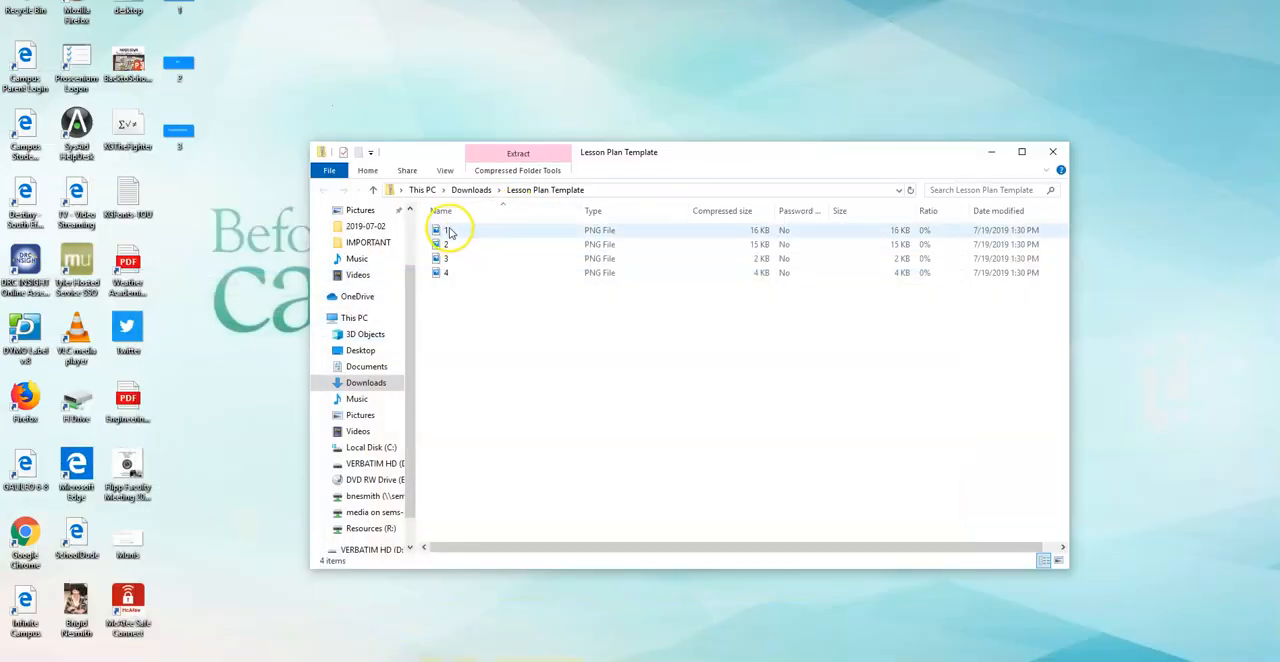
click(449, 230)
drag(449, 230, 269, 194)
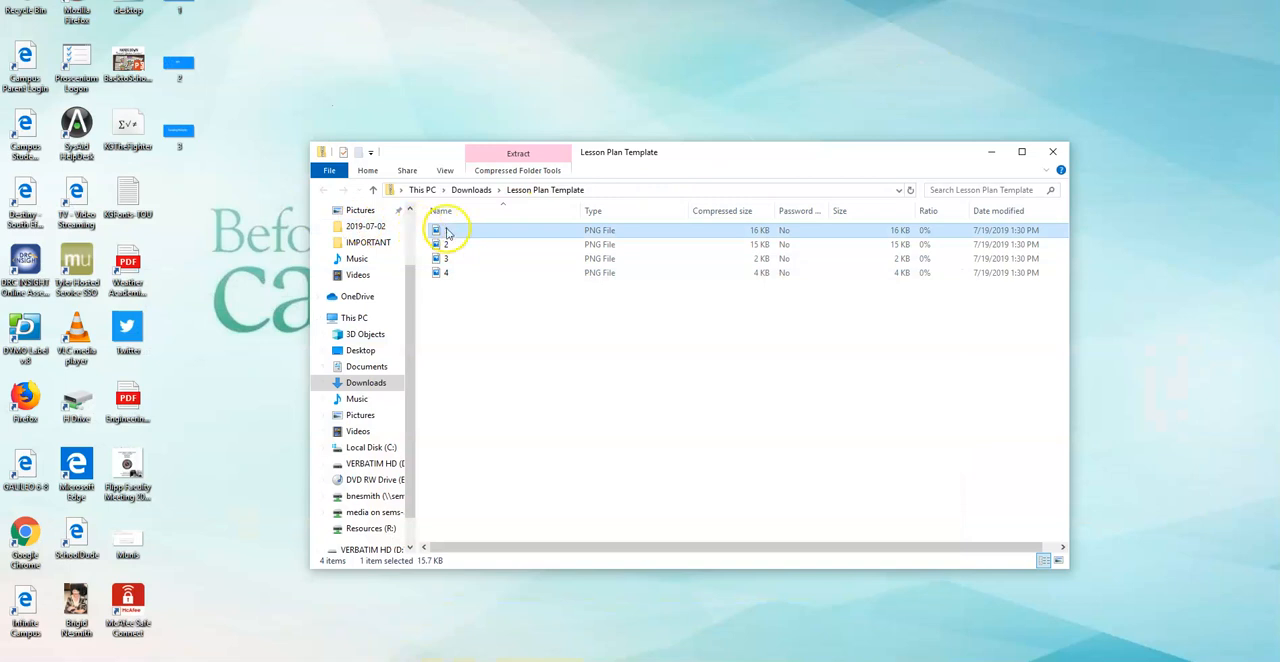
drag(447, 230, 206, 200)
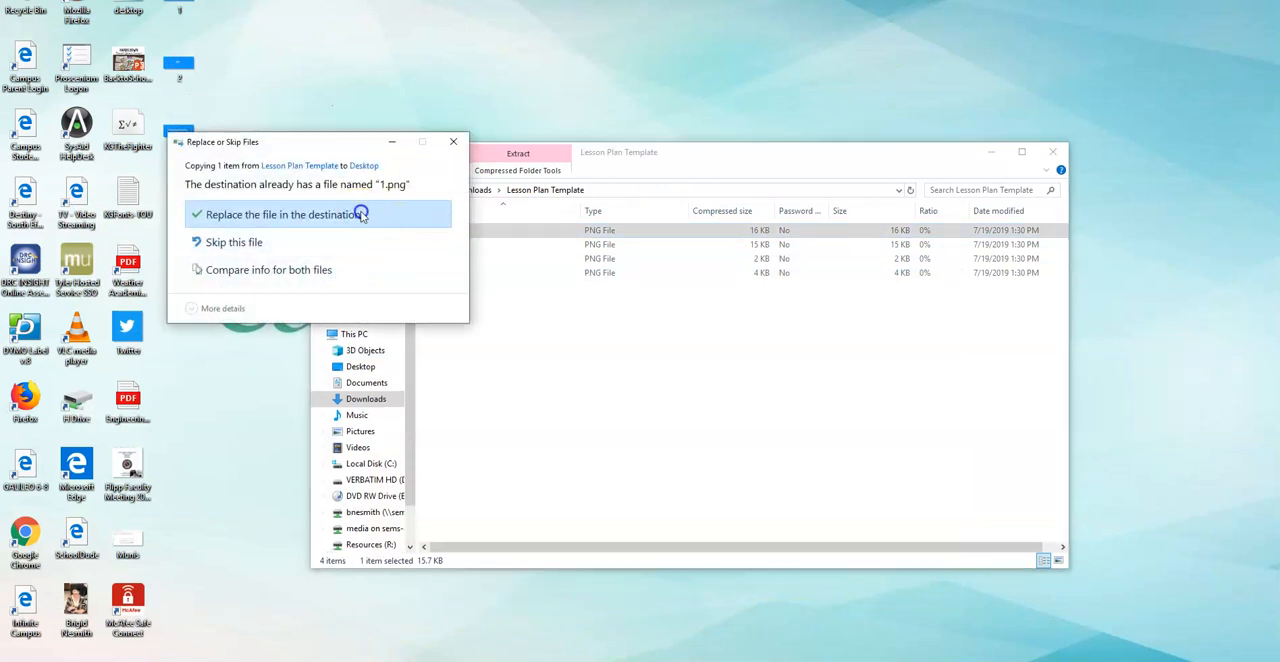
click(360, 214)
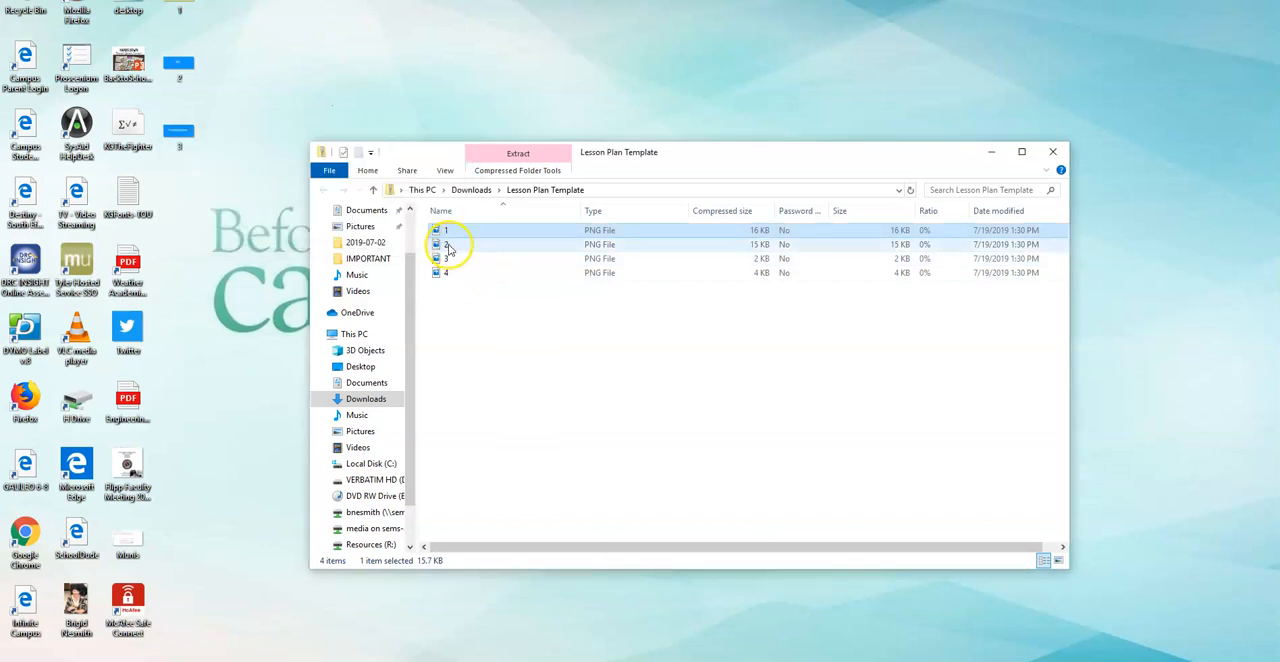
- Copy images 2, 3 and 4 from the zip folder to the desktop, replacing existing files, and minimize the folder window
click(447, 246)
drag(447, 246, 266, 111)
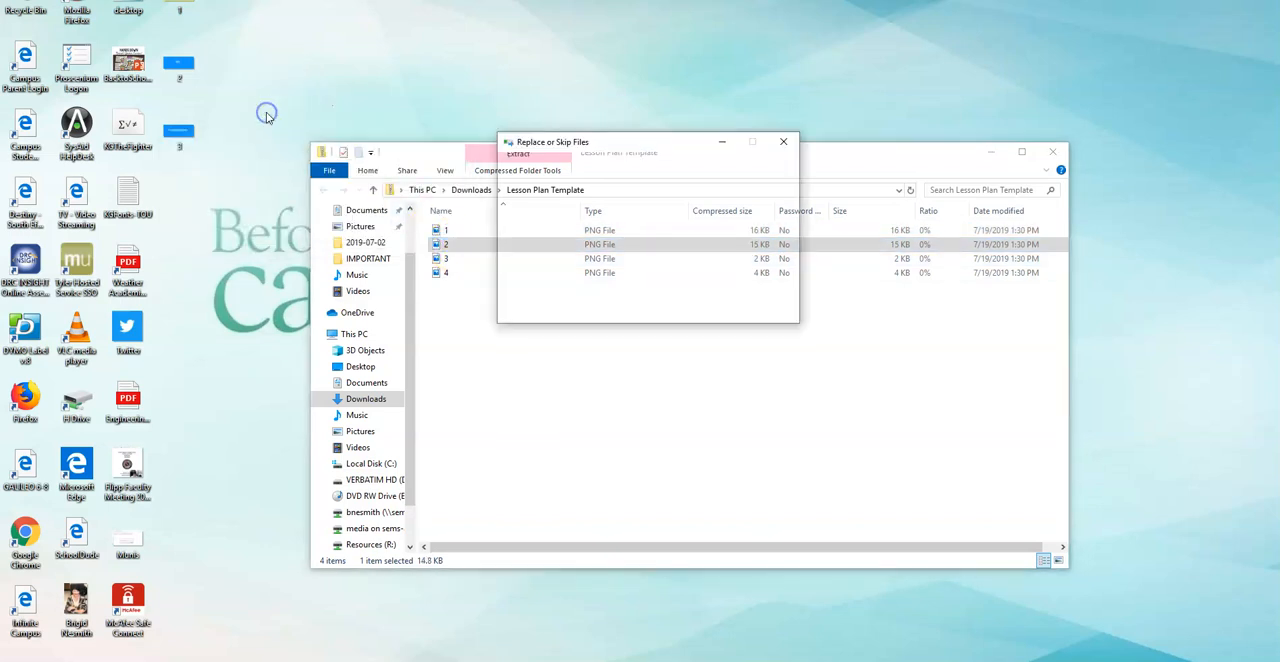
click(535, 214)
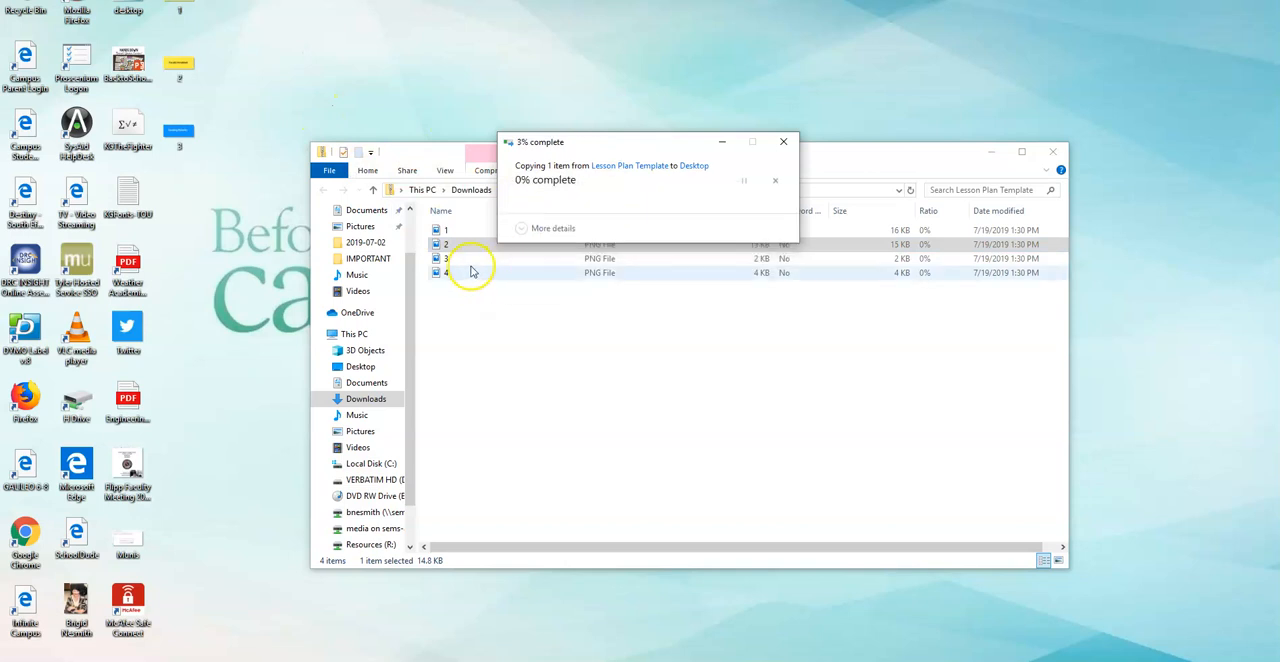
drag(450, 263, 255, 150)
click(443, 259)
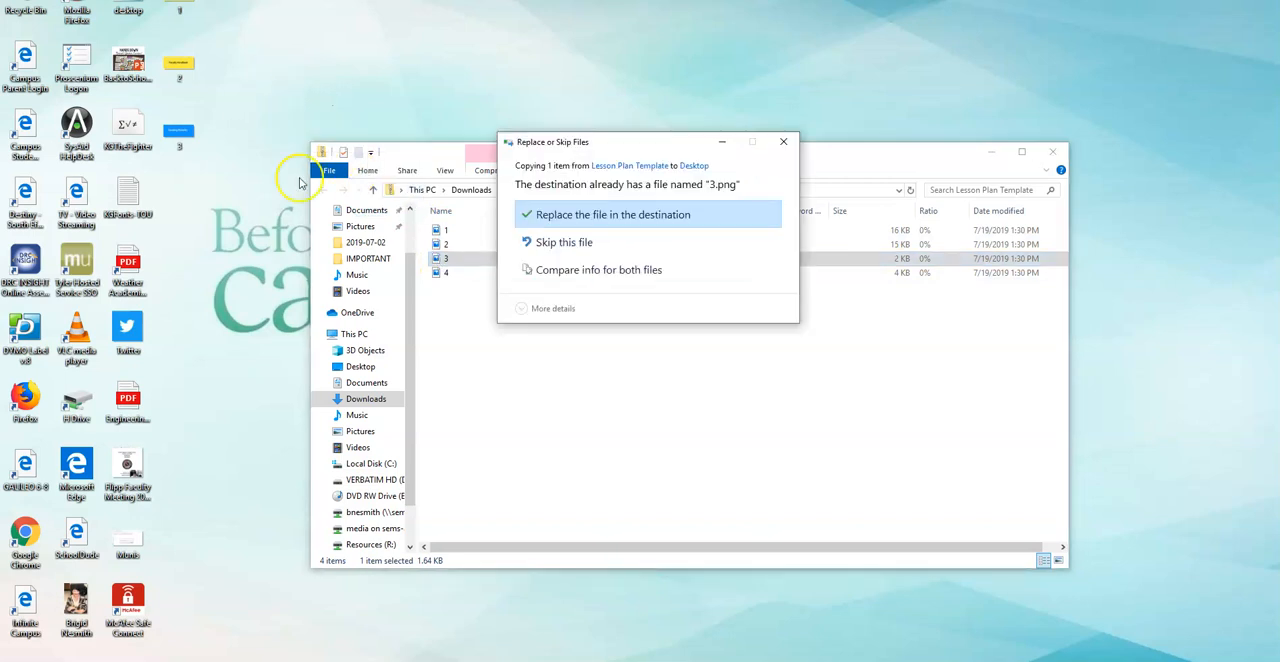
click(556, 214)
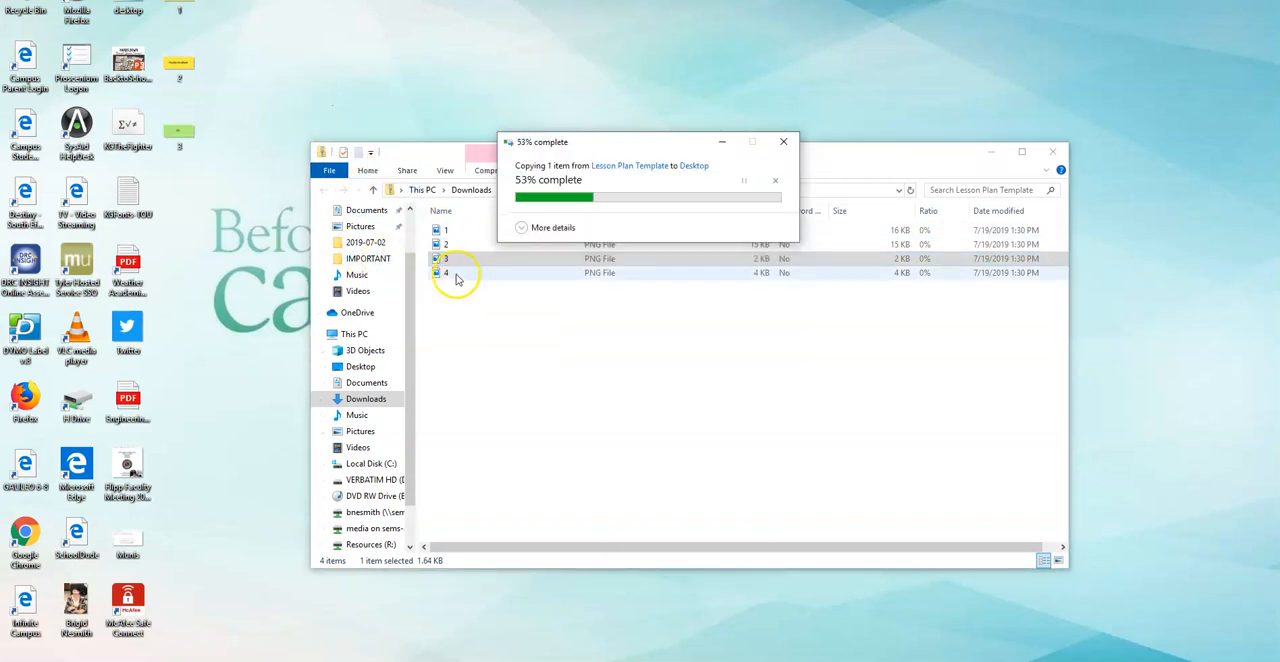
click(451, 274)
drag(451, 279, 178, 220)
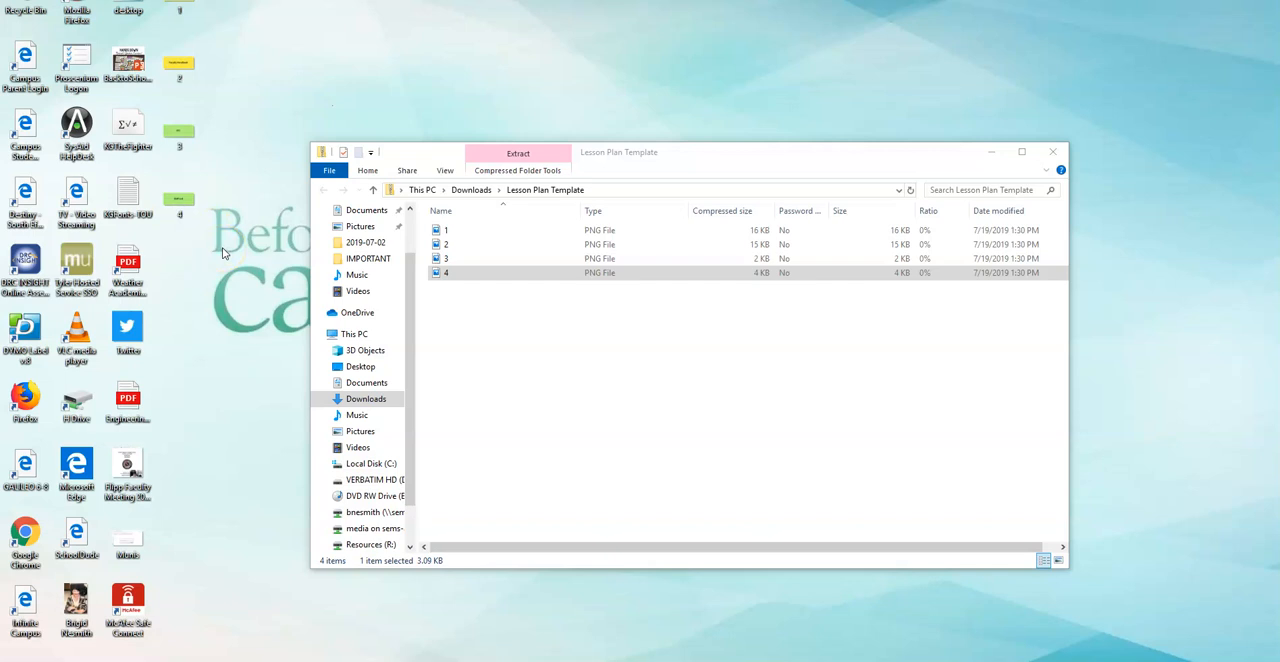
click(994, 154)
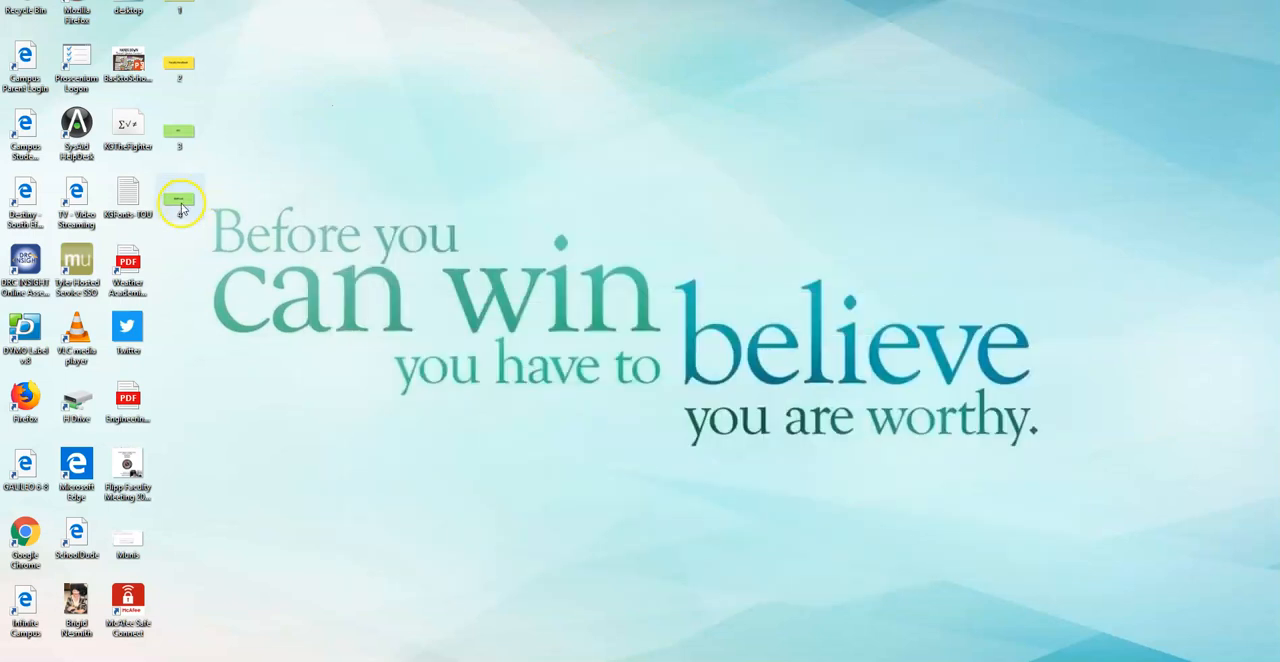
- Rename desktop image 4 as "Staff List"
double_click(181, 207)
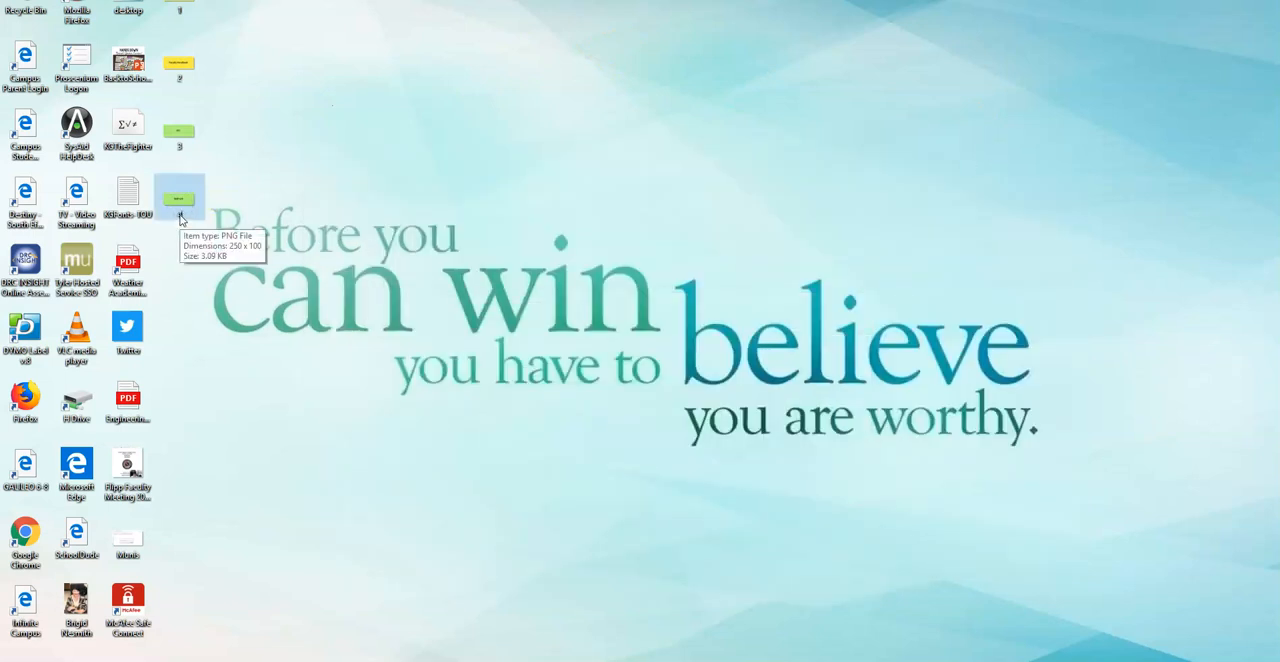
click(181, 218)
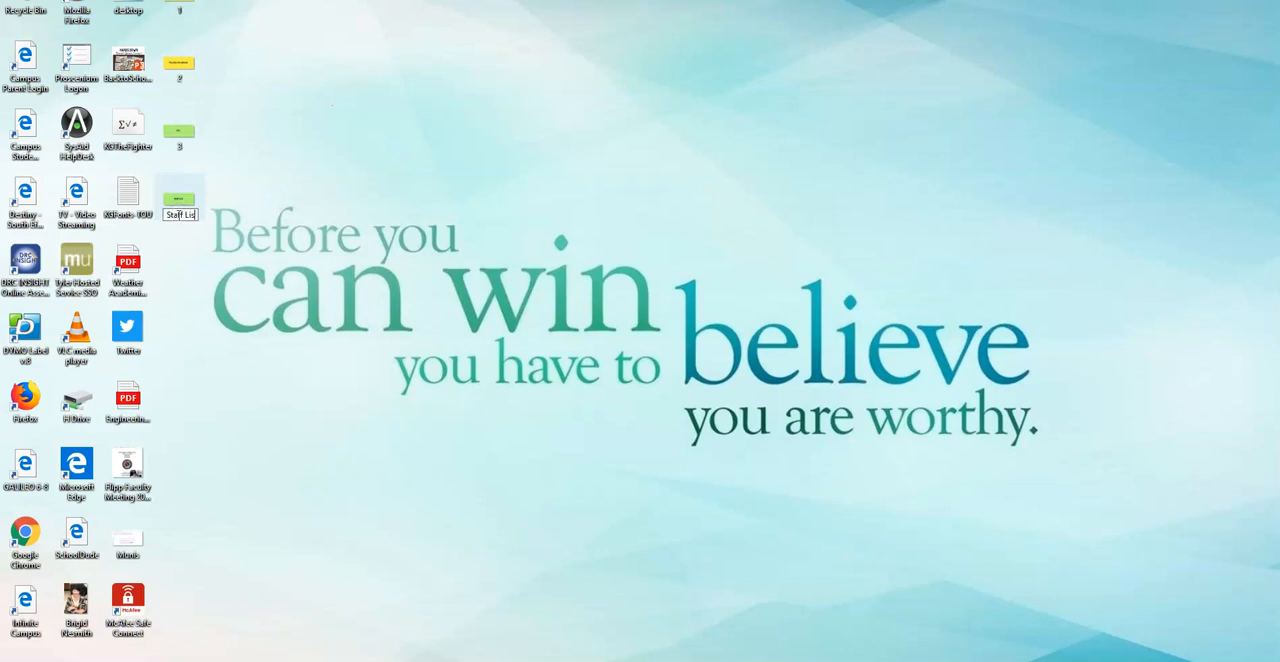
text(Staff List)
key(Return)
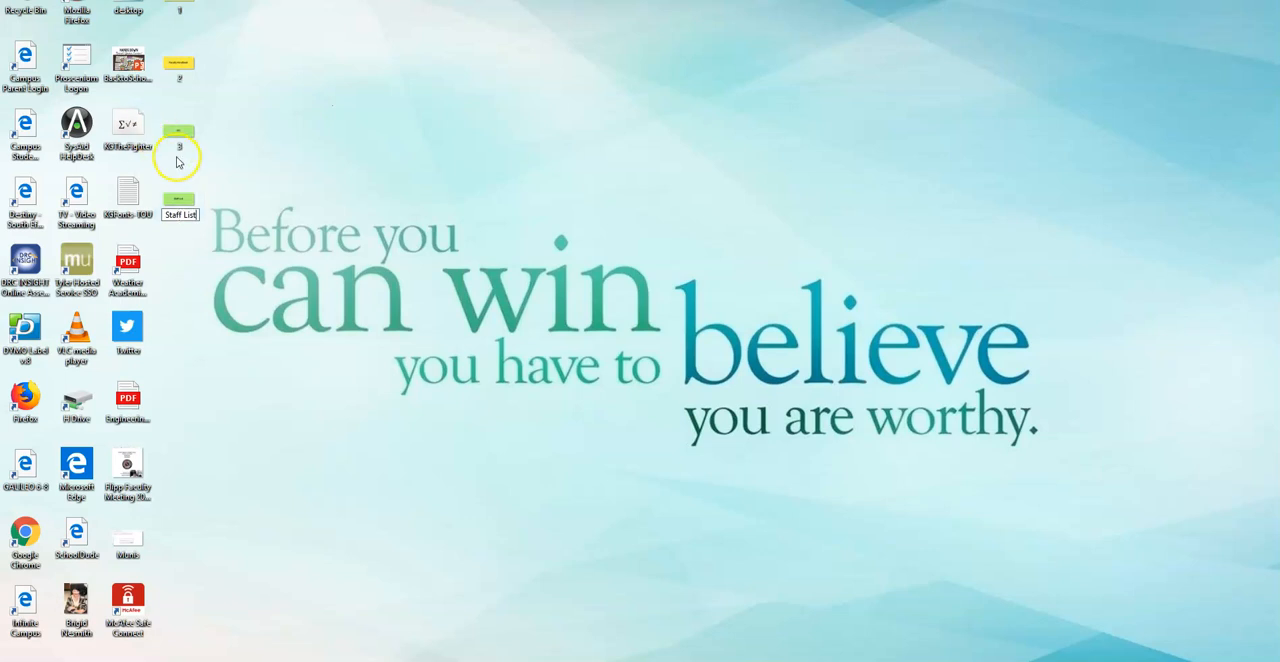
- Open the file name of desktop image 3 for editing
double_click(180, 145)
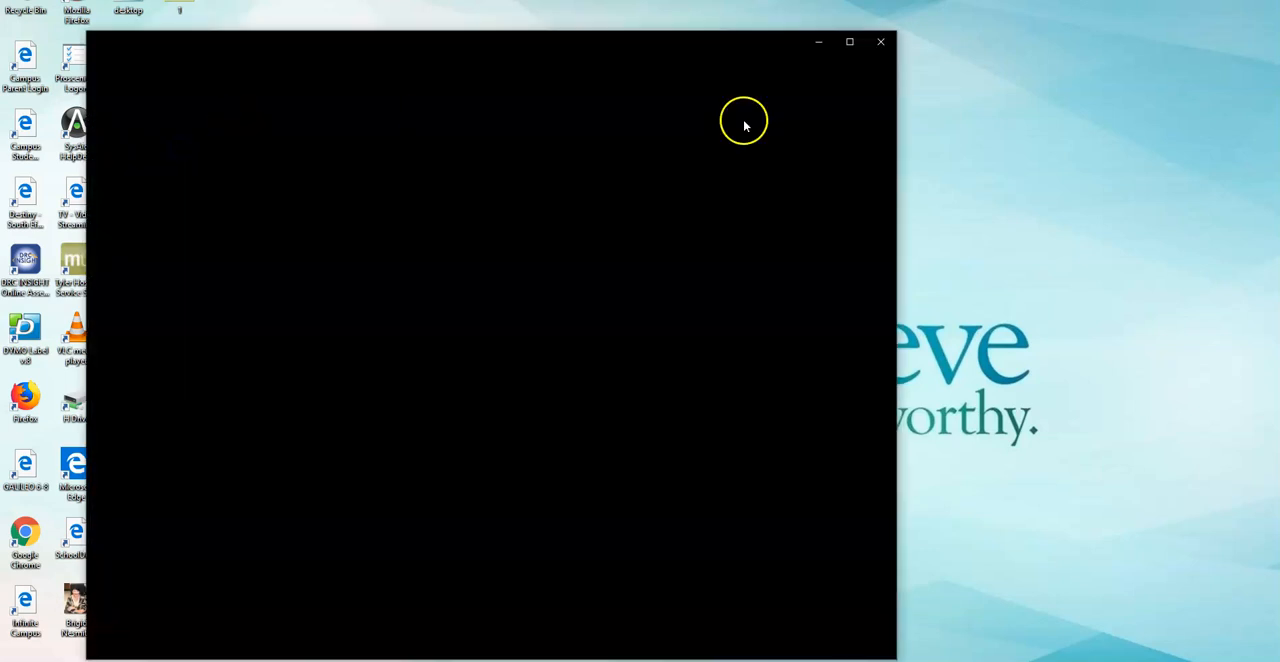
click(879, 43)
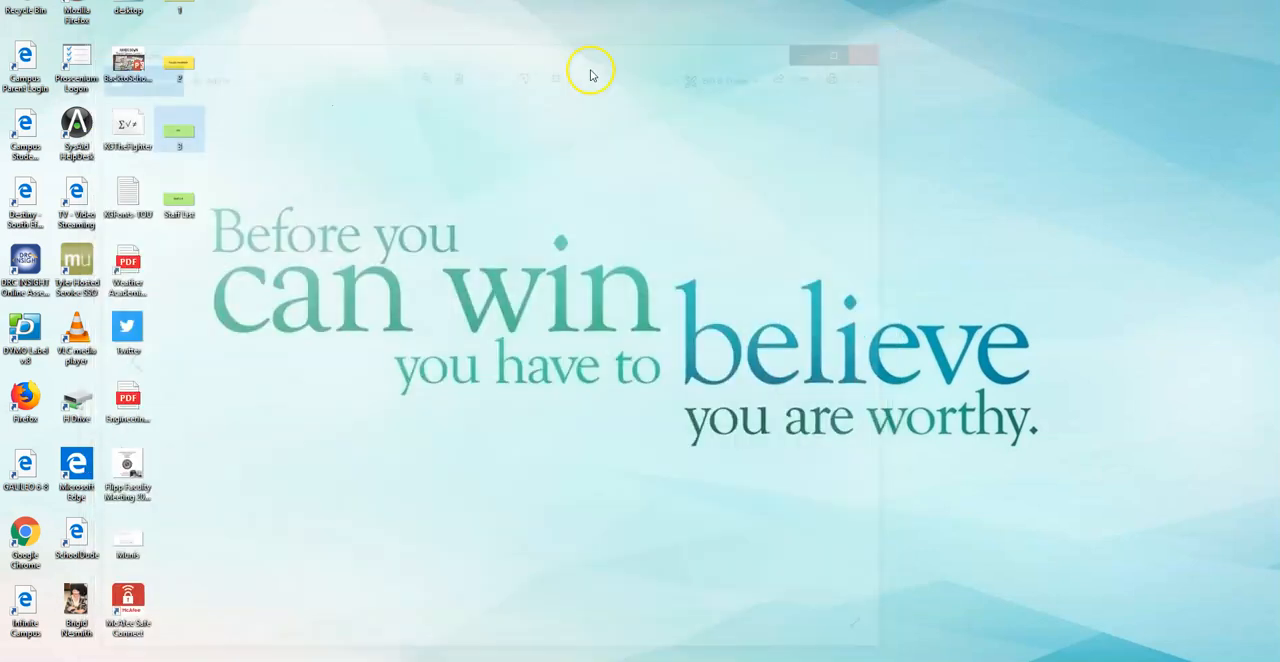
double_click(179, 149)
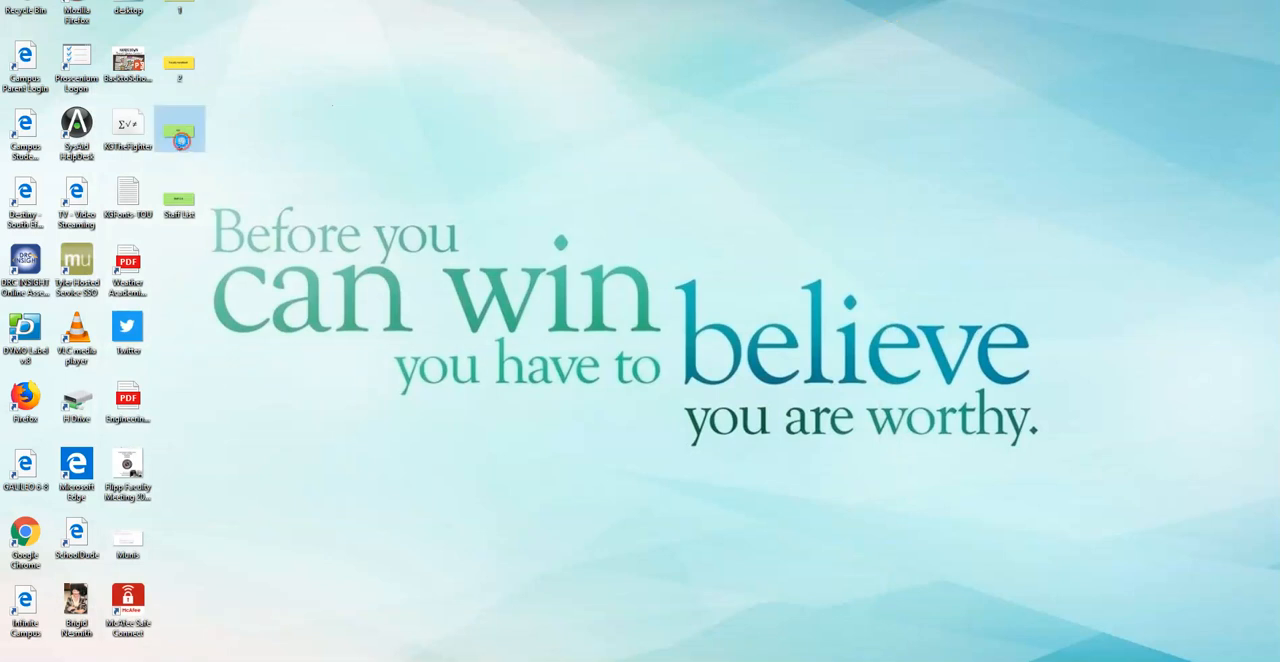
right_click(181, 142)
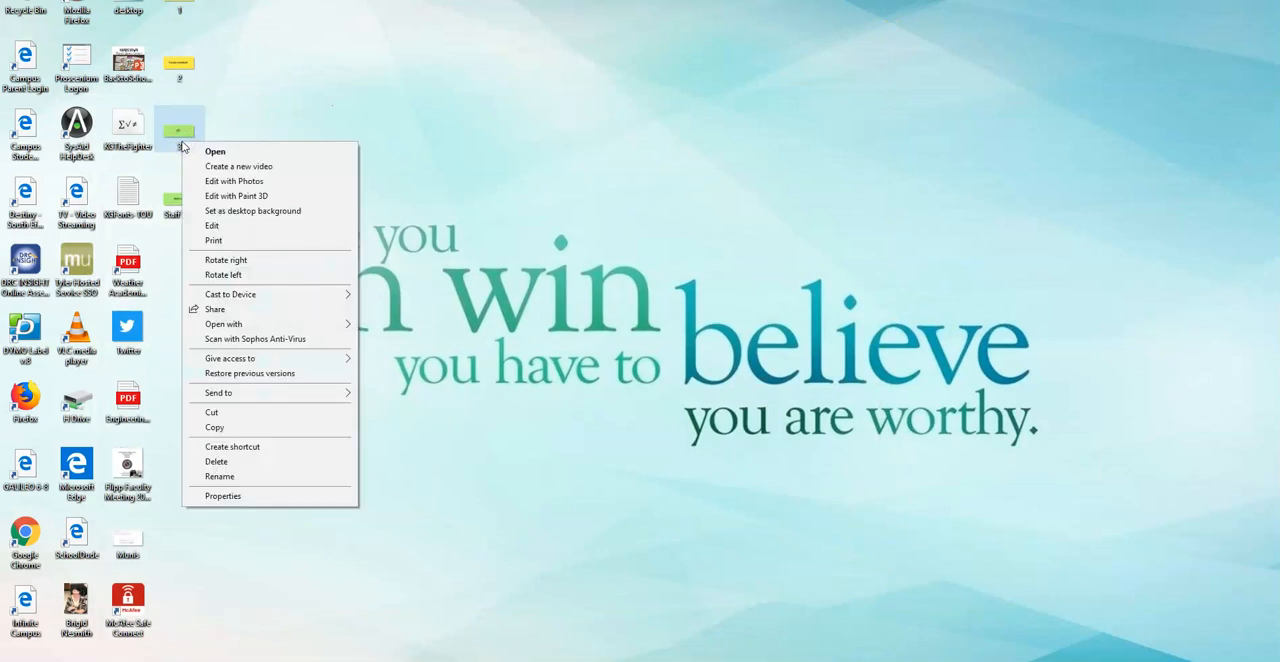
click(222, 476)
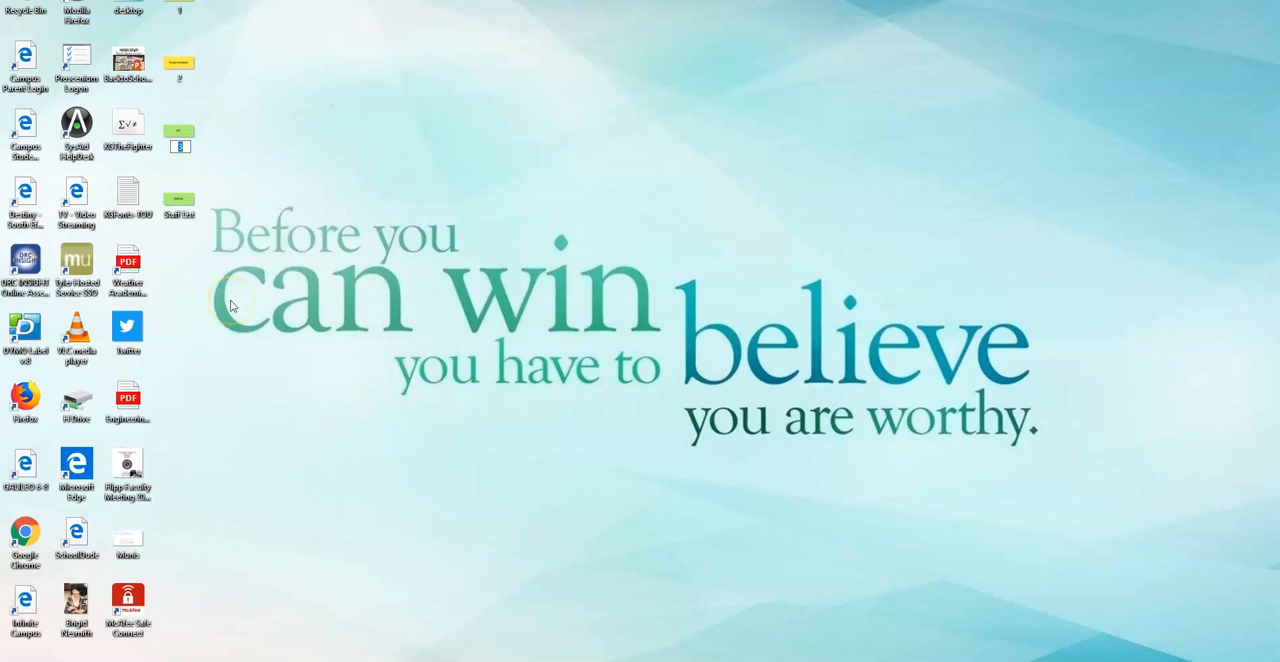
click(234, 114)
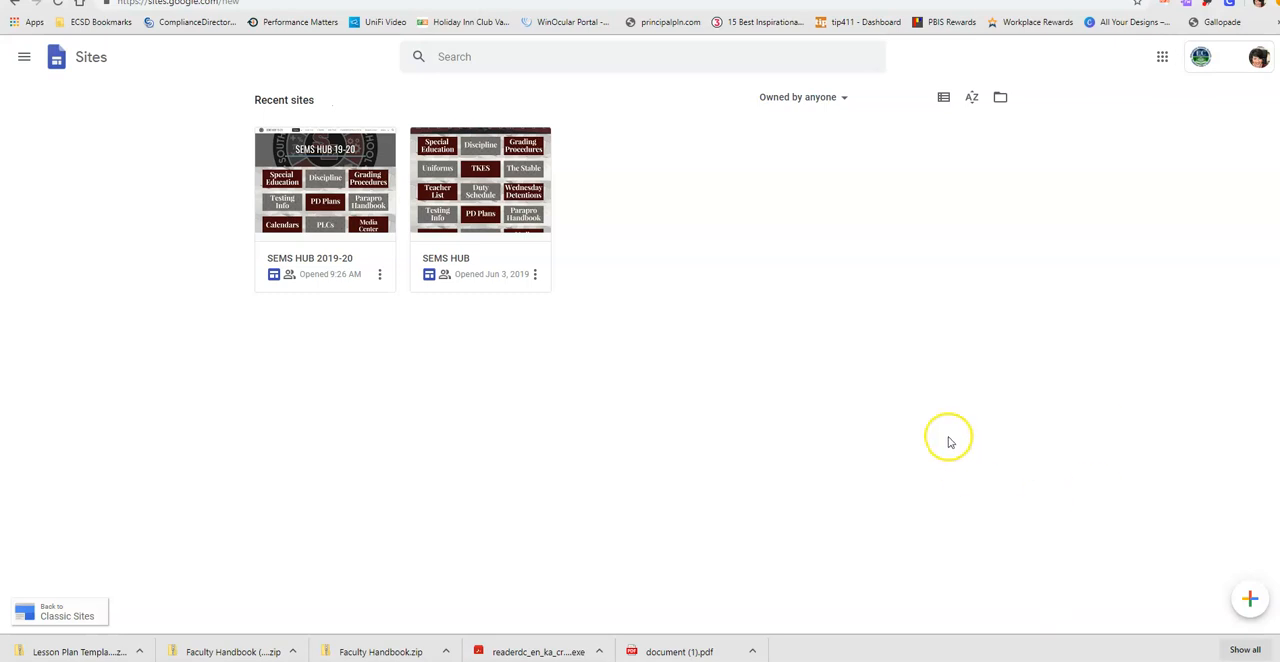
- Go from the Google apps through classic Sites to New Google Sites and create a blank site
click(1160, 58)
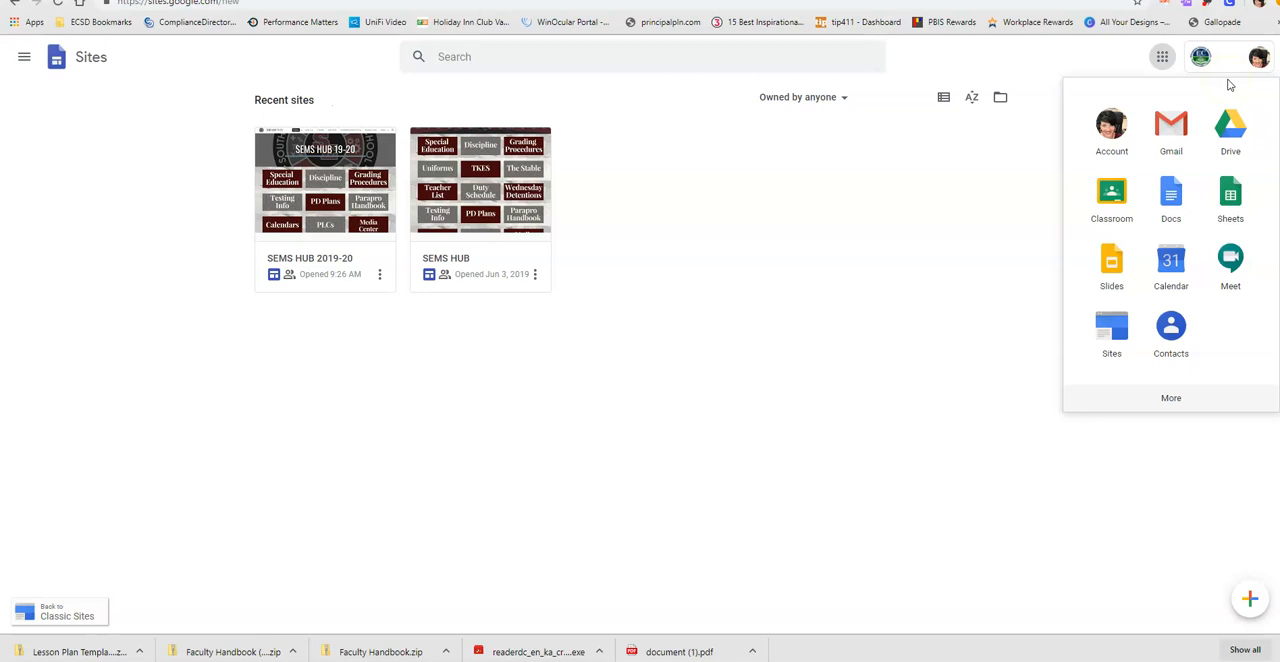
click(1112, 352)
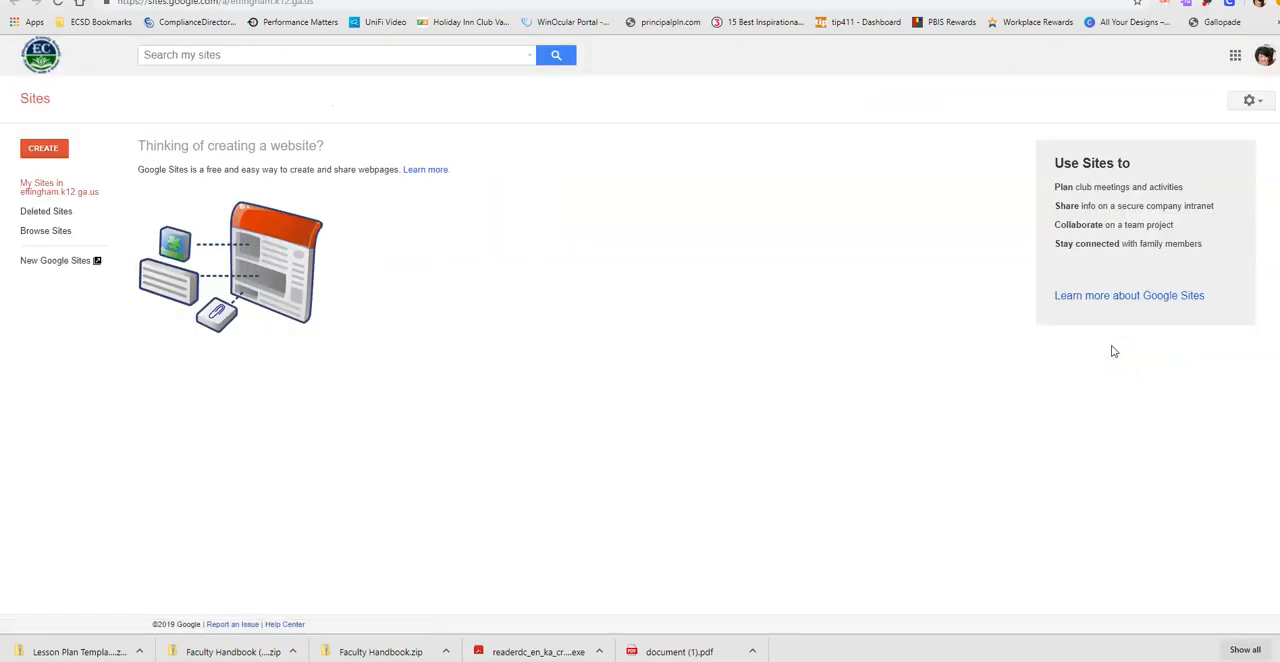
click(55, 264)
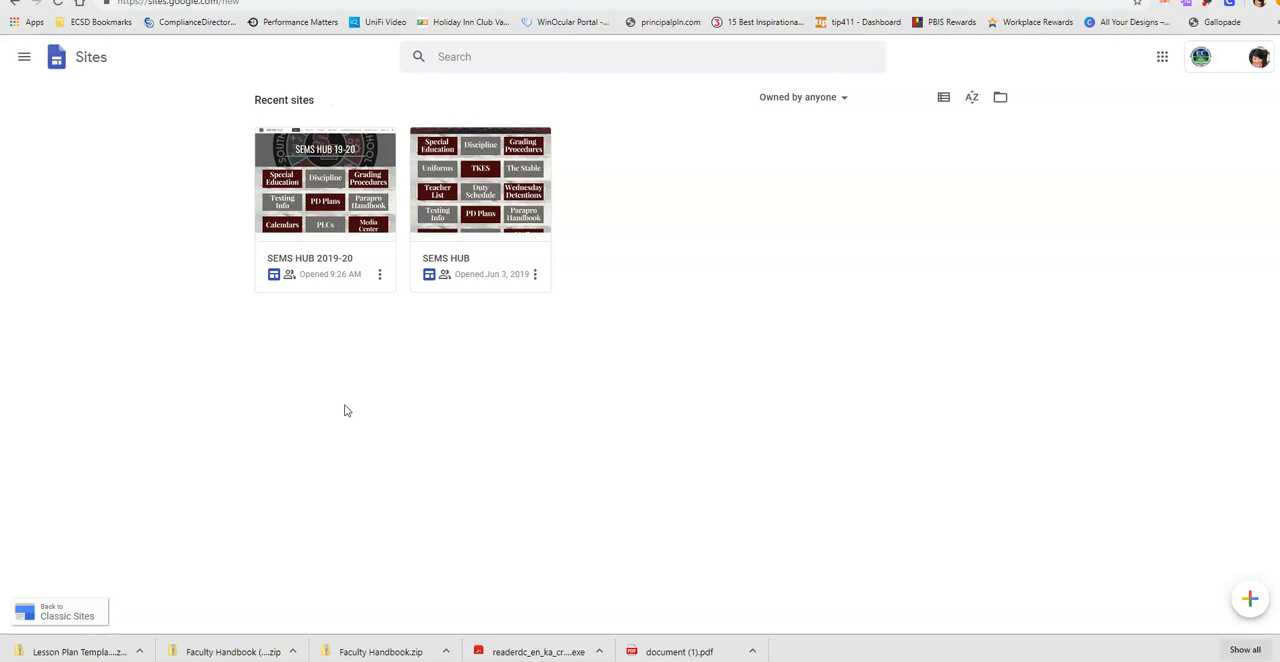
click(1246, 602)
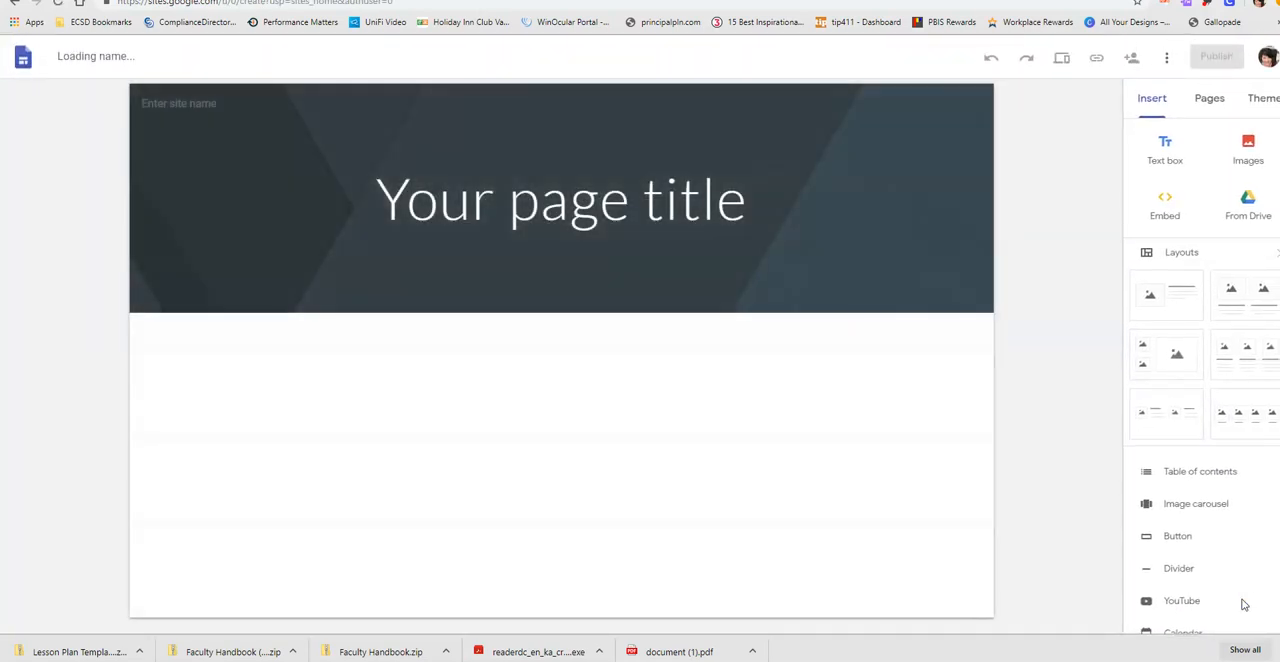
- Replace the page title with "SEMS HUB 2019-2020", then widen its text box to fit one line and shift it left in the header
triple_click(612, 204)
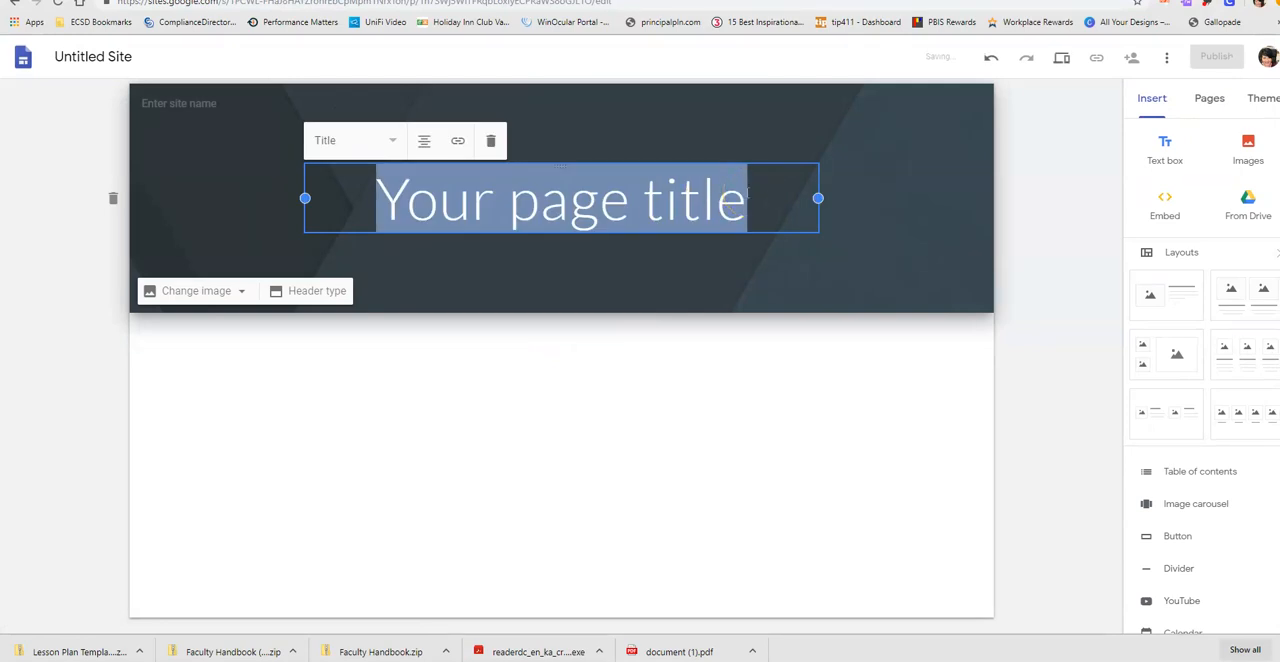
text(SEMS)
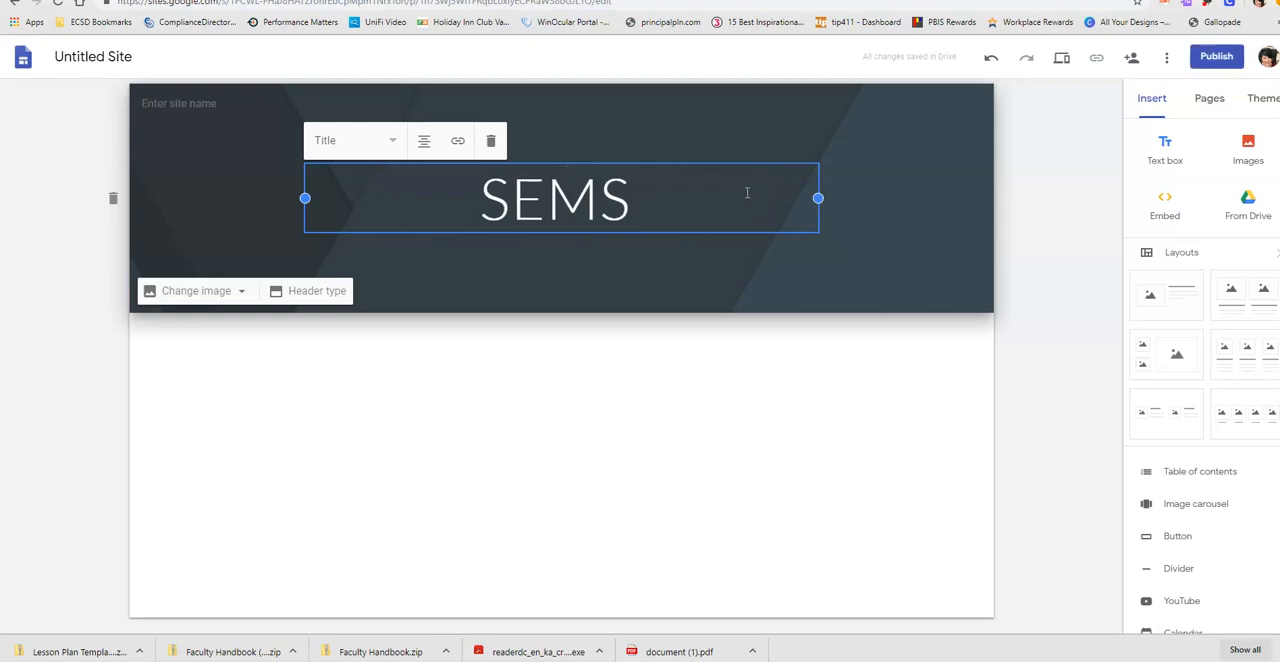
text( HUB)
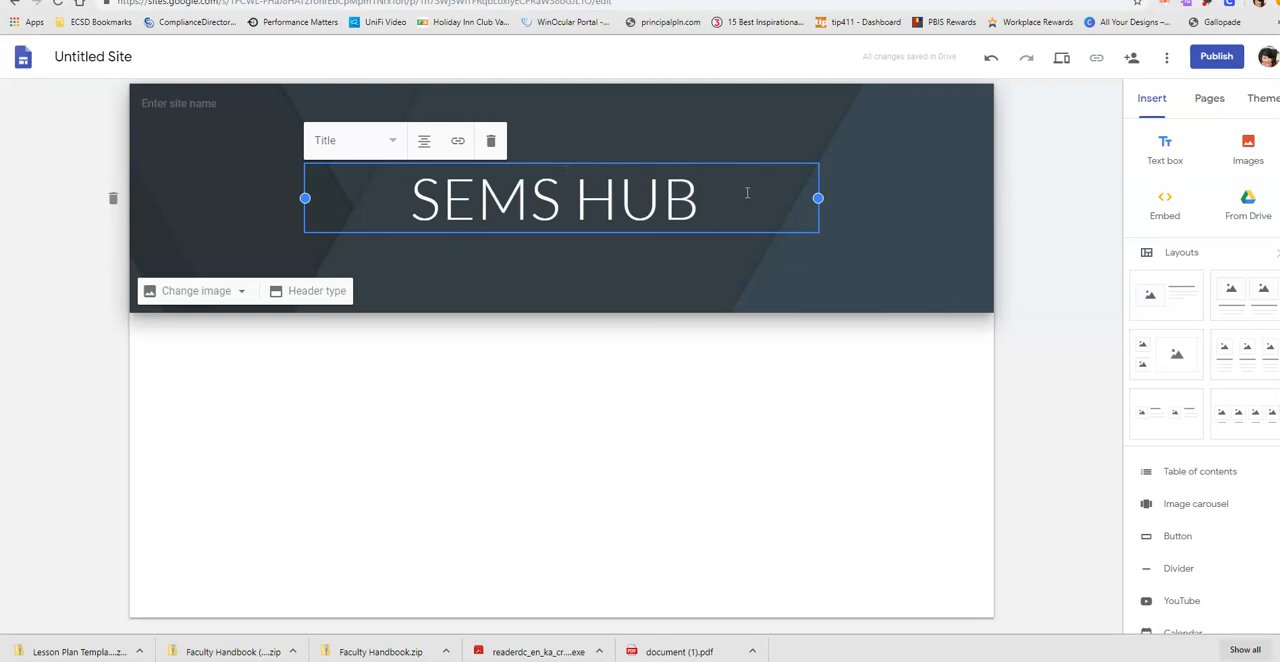
text( 2019-2020)
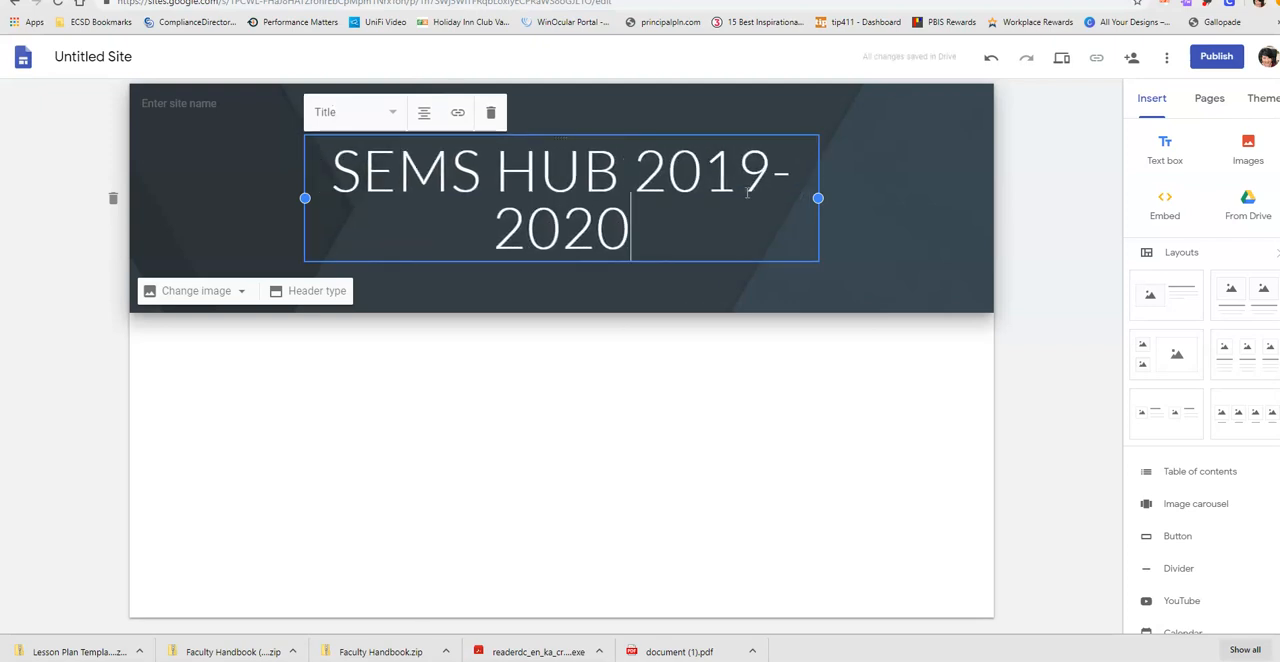
drag(817, 198, 951, 198)
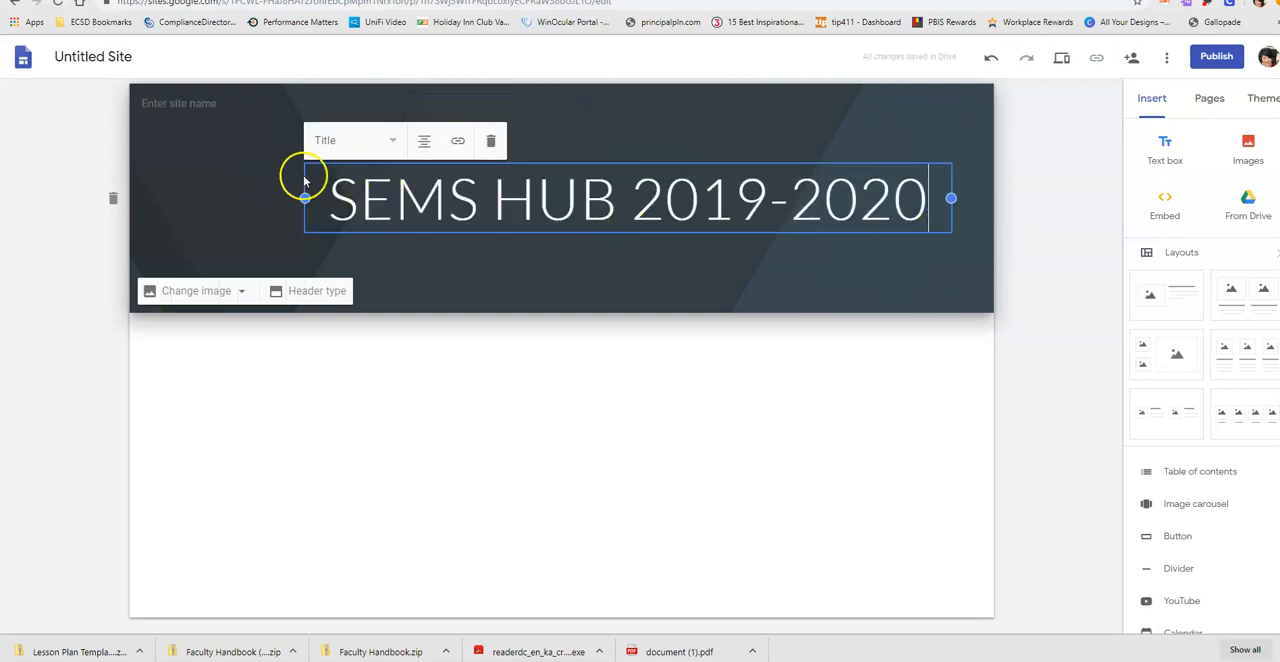
drag(324, 166, 337, 189)
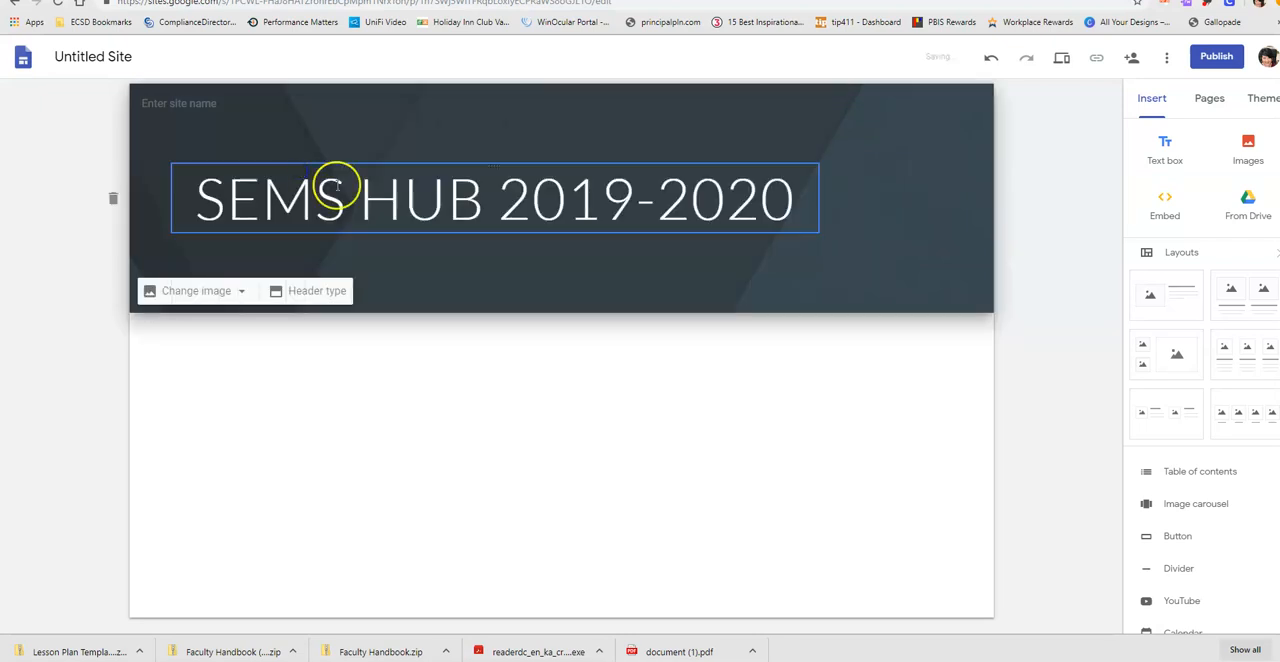
- Centre-align the "SEMS HUB 2019-2020" title and widen its text box to the right so it sits centred in the header
click(437, 186)
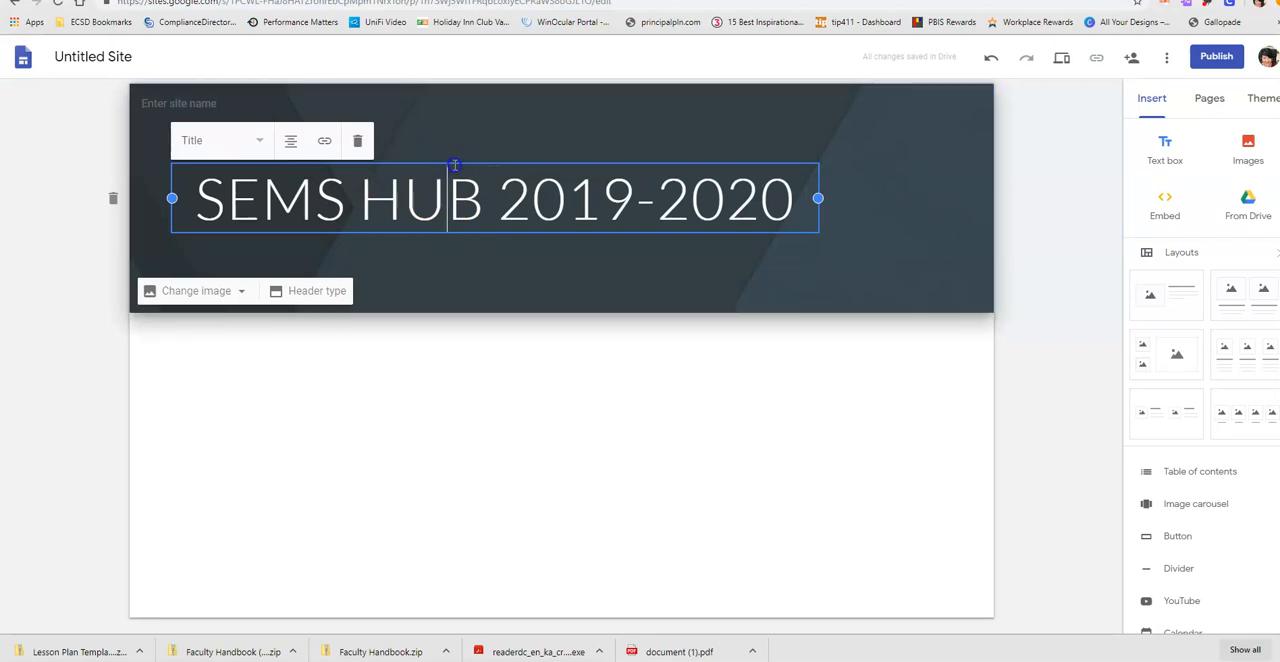
click(291, 142)
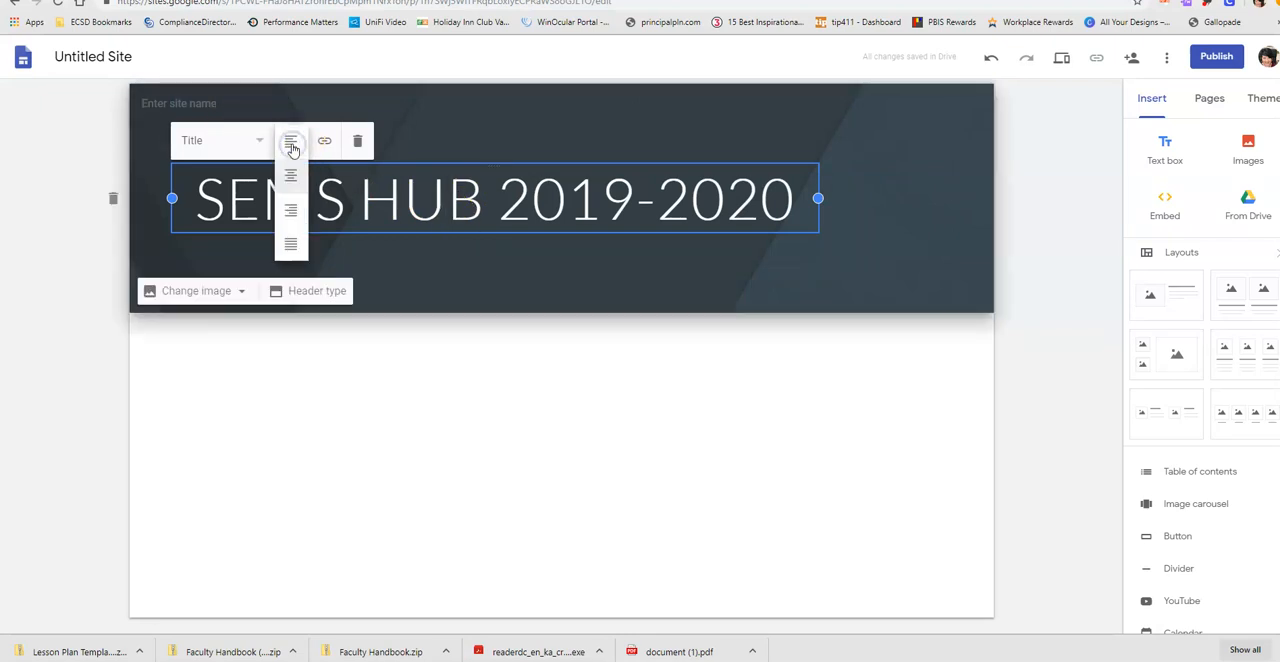
click(290, 177)
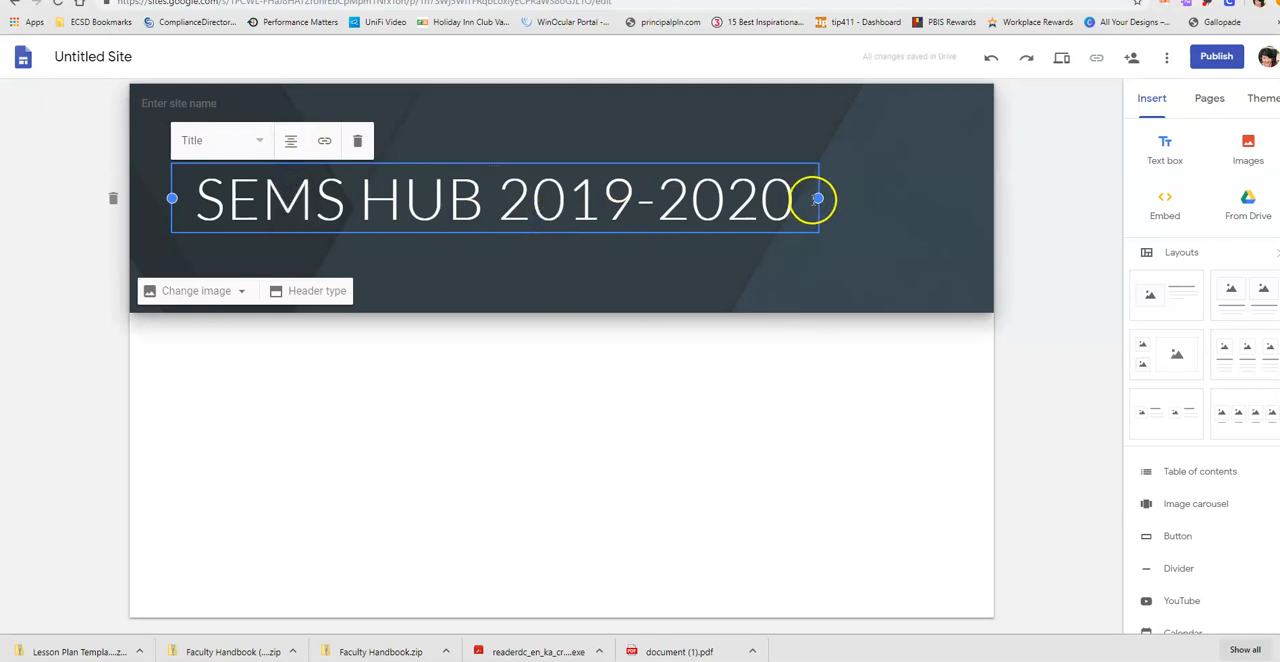
drag(818, 198, 921, 200)
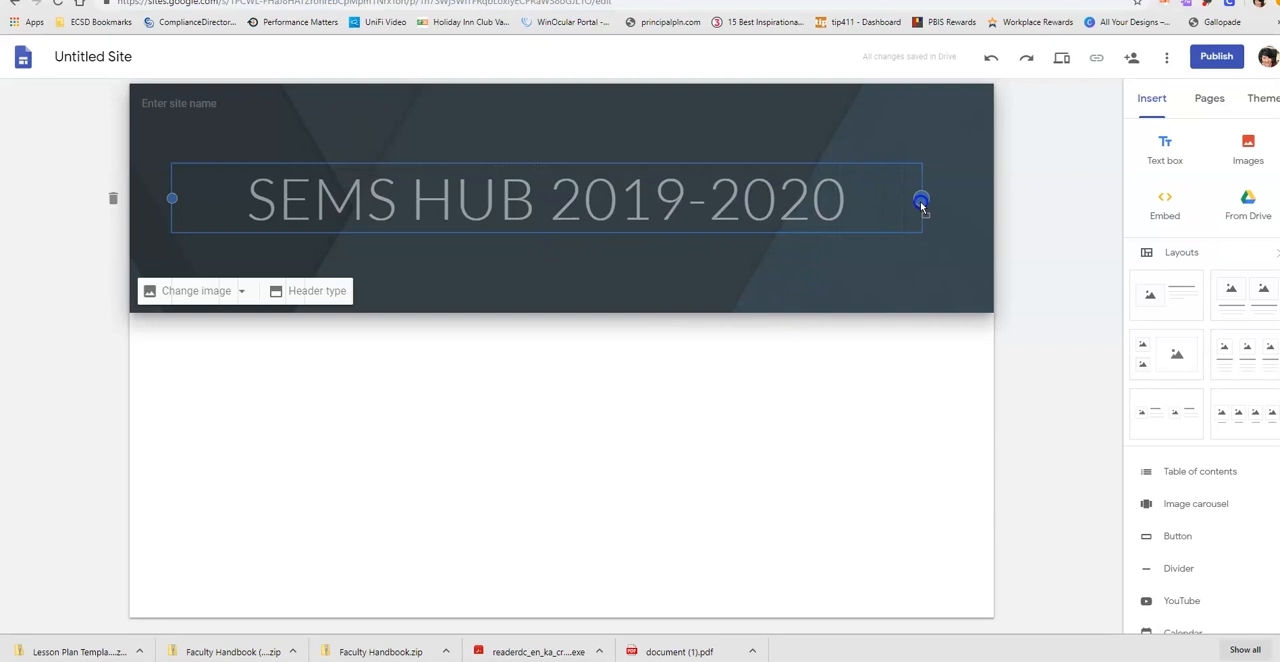
click(619, 287)
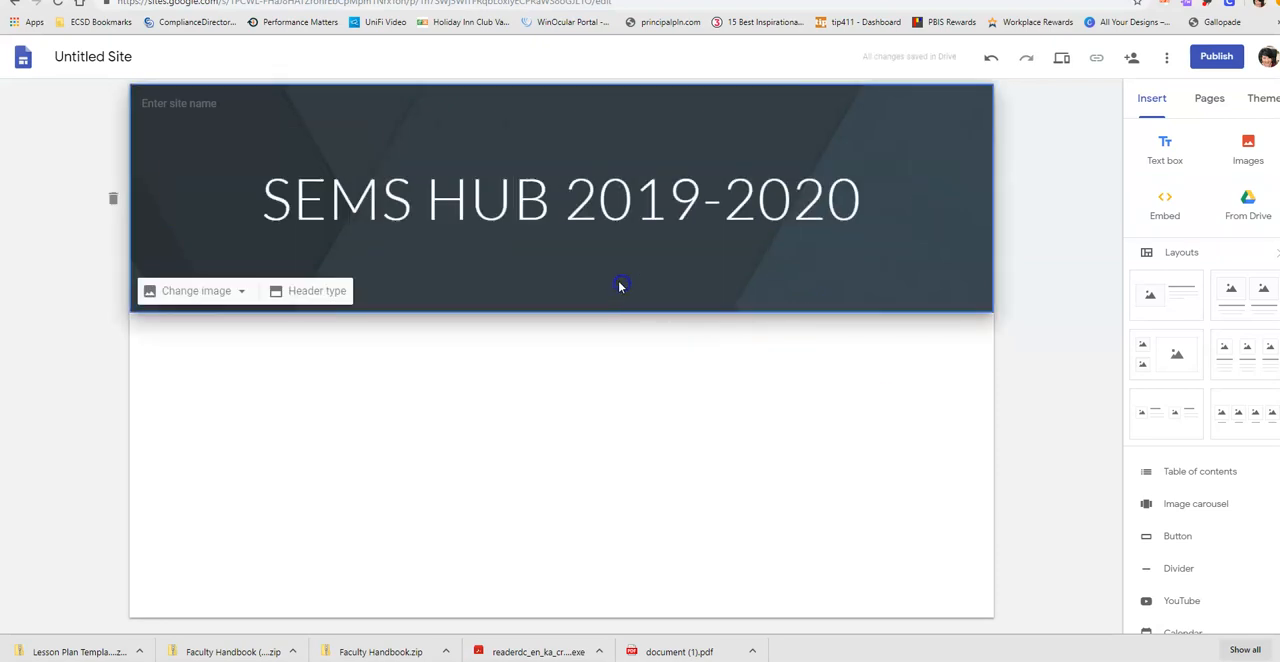
- Set the header image to the gallery photo of a laptop, coffee cup and notebook on a wooden desk
click(187, 300)
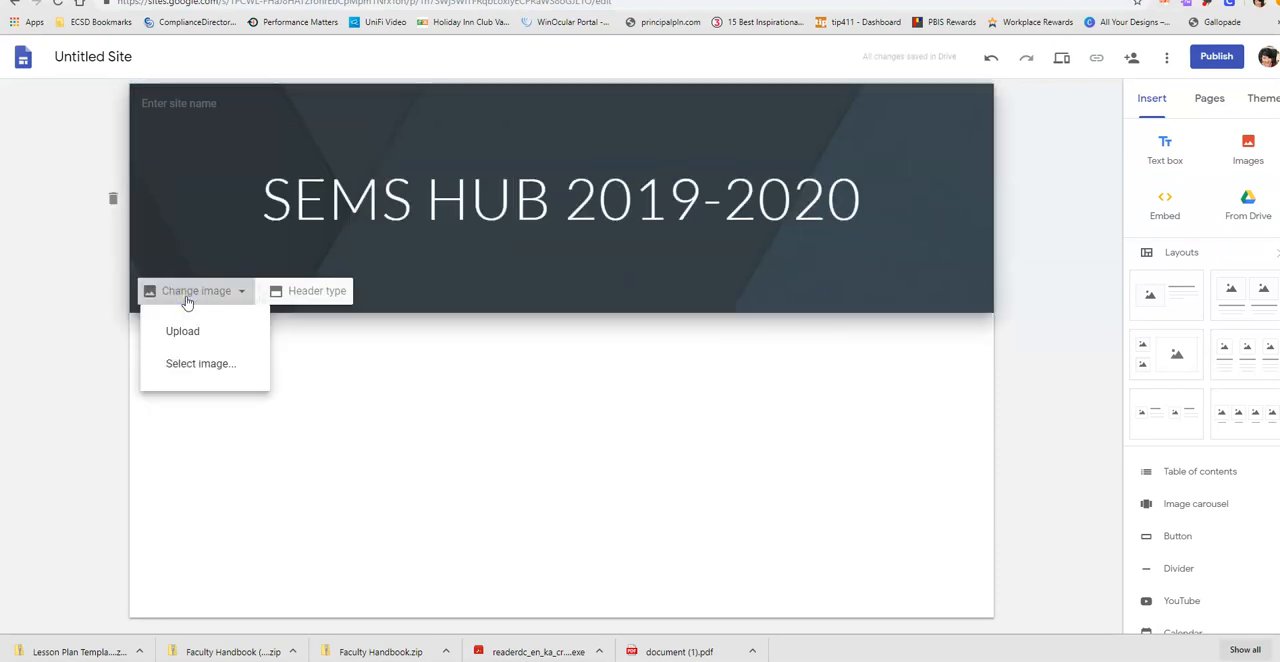
click(191, 366)
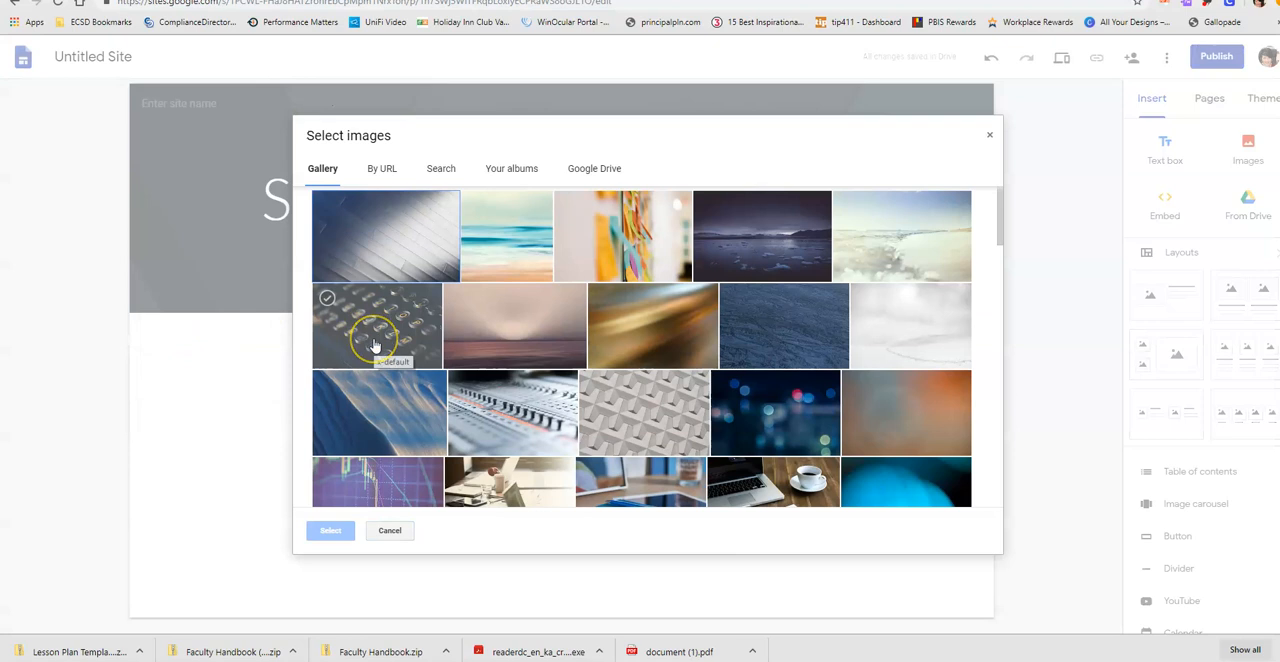
scroll(963, 257, down, 3)
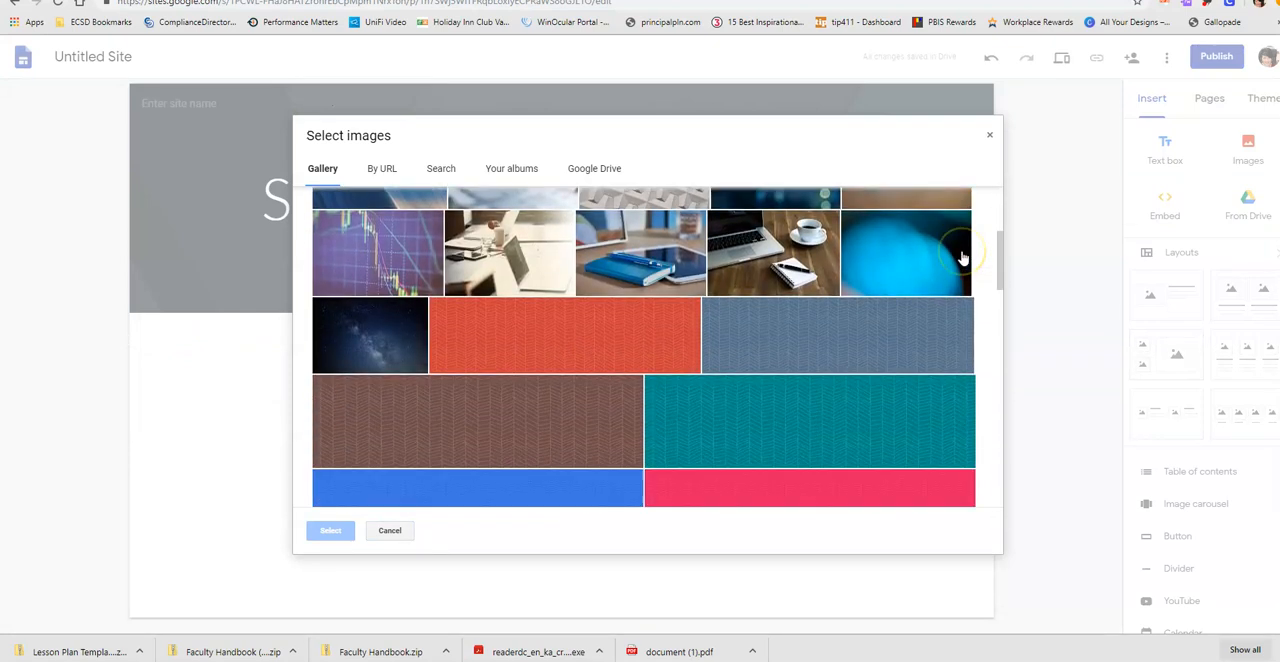
click(785, 230)
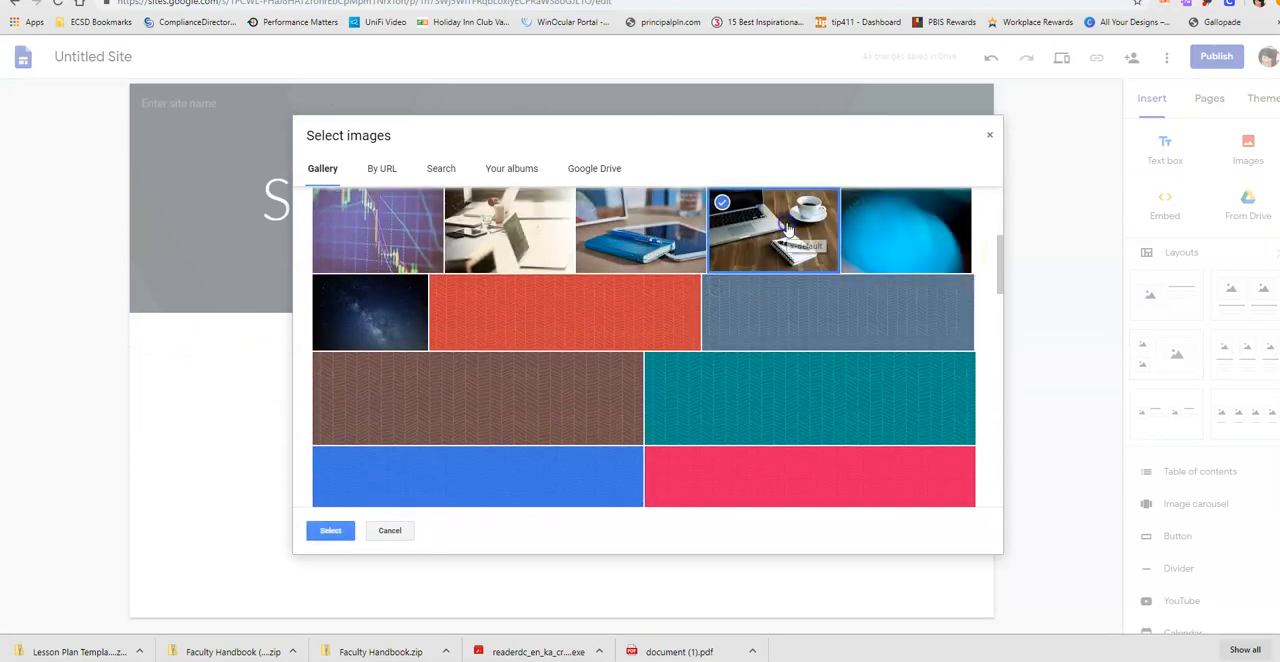
click(332, 530)
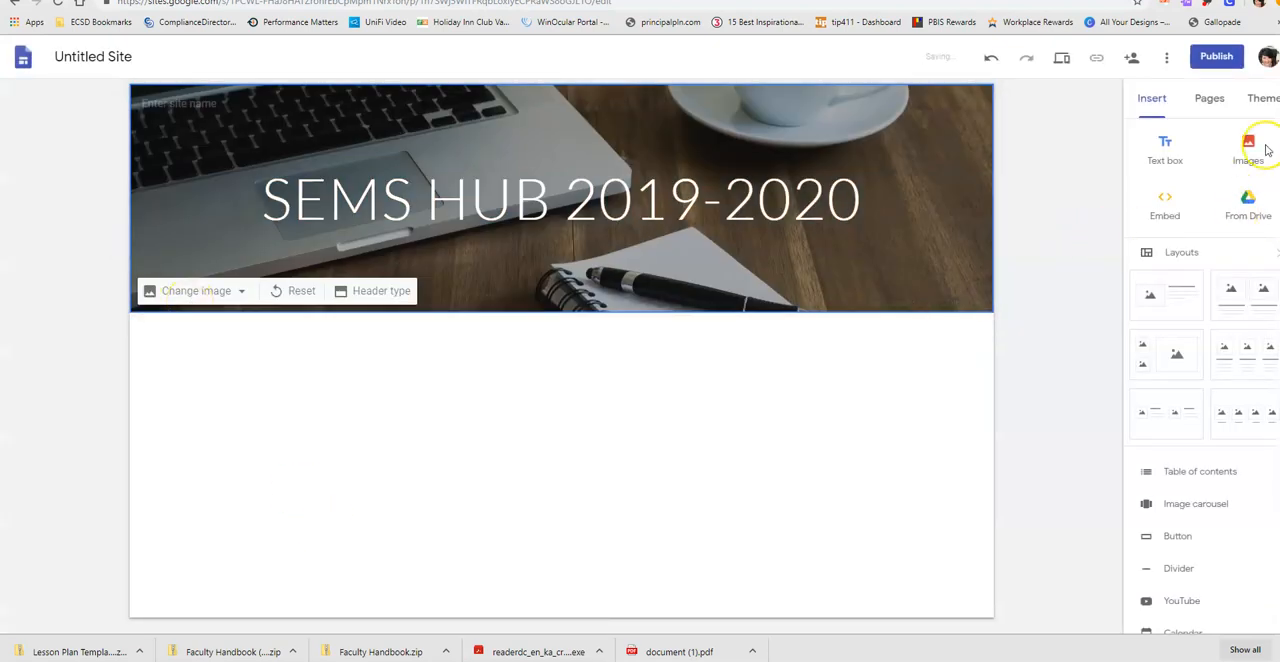
- Upload the school logo file "135h South Effingham Middle School STEAM (1)" as the header image
click(194, 290)
click(183, 331)
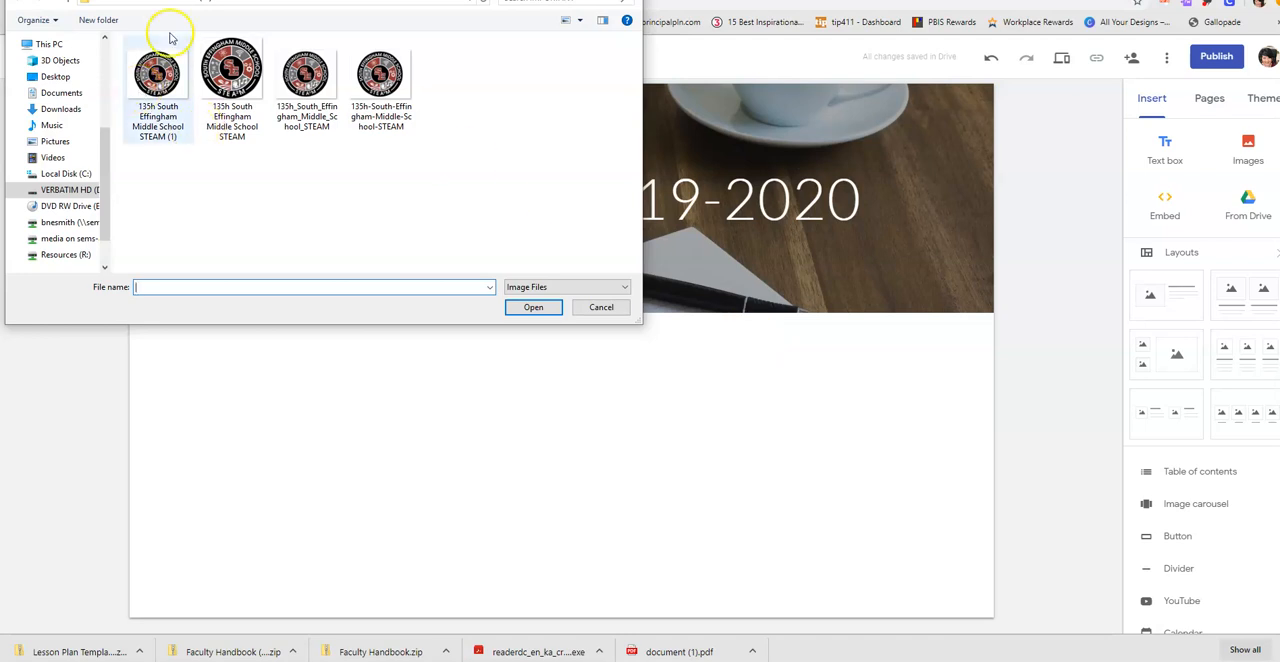
double_click(157, 77)
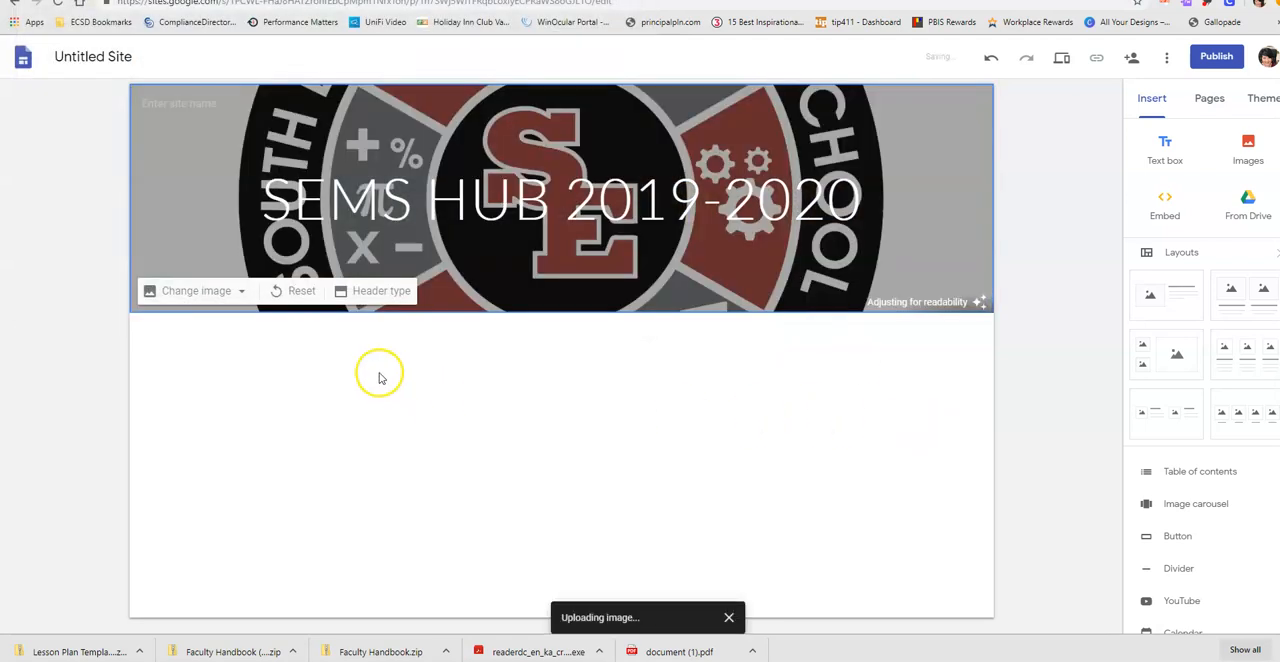
- Replace the logo in the header with the gallery photo of the laptop and coffee cup on a wooden desk
click(238, 291)
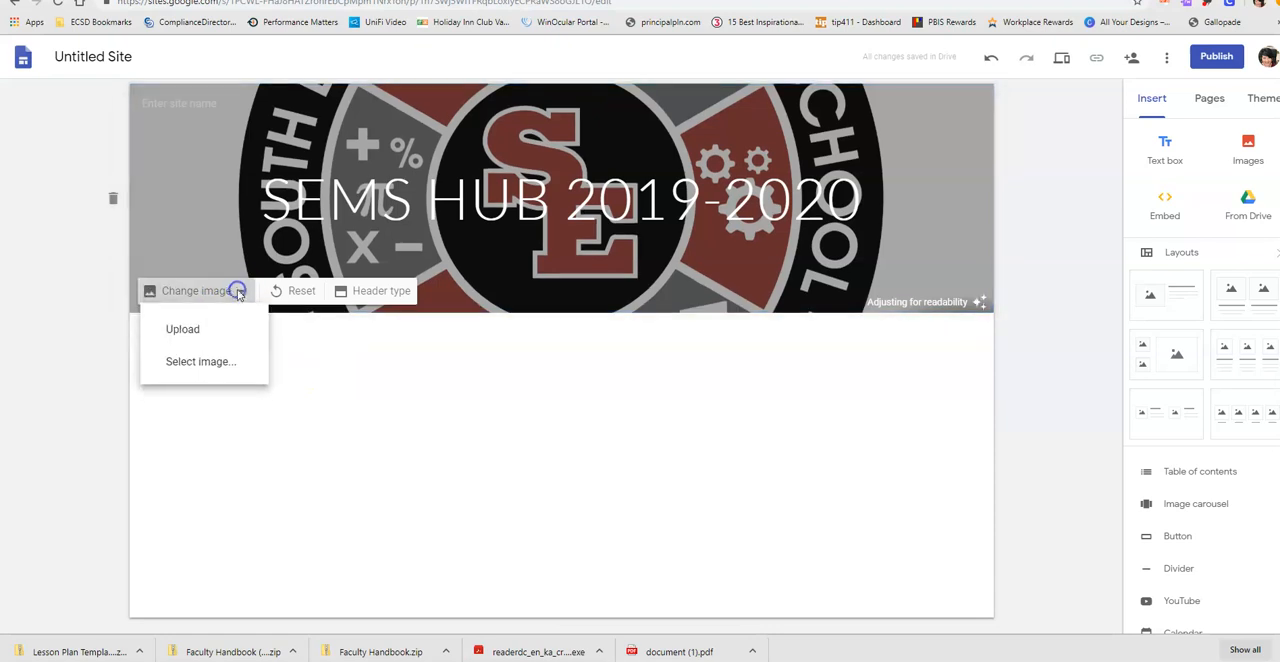
click(205, 362)
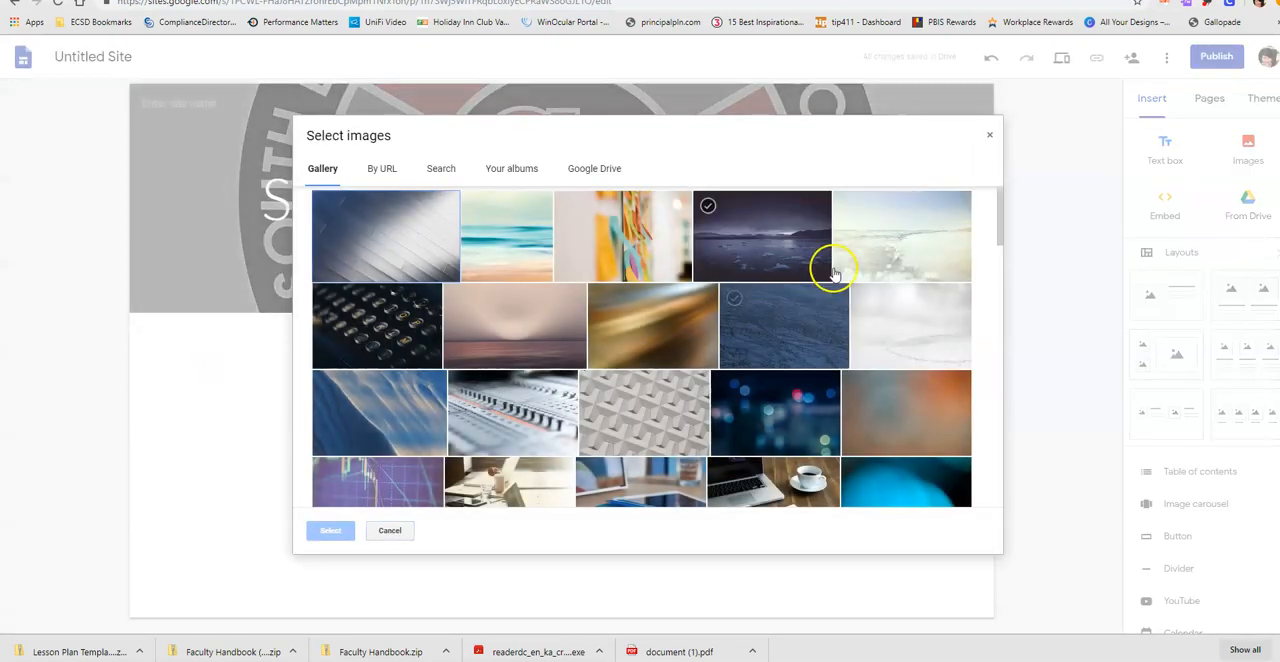
click(748, 470)
click(330, 530)
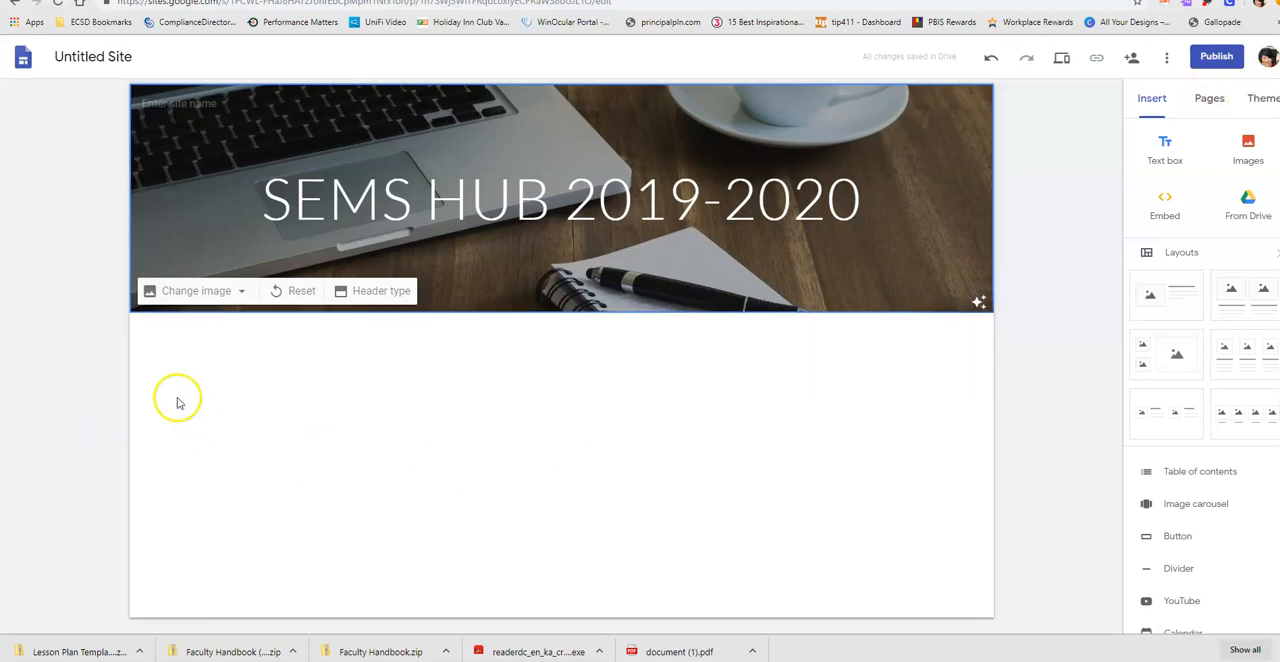
- Add three new pages to the site, named RTI, Staff List and Faculty Handbook
click(1209, 100)
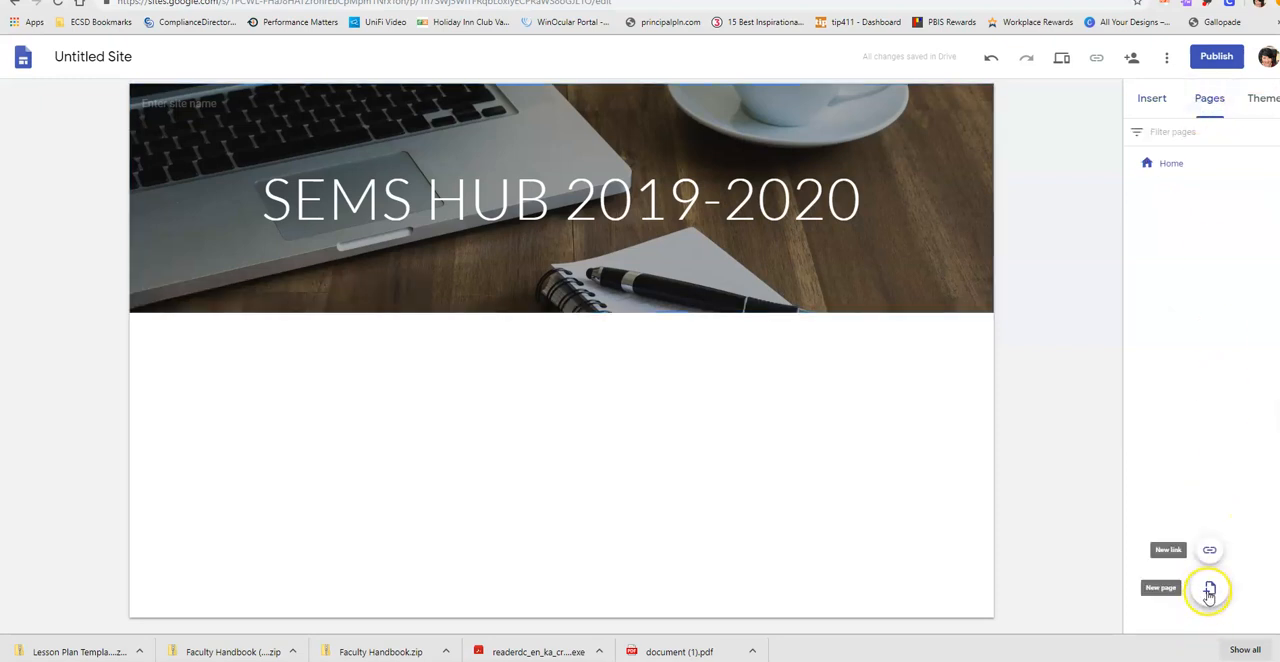
click(1209, 592)
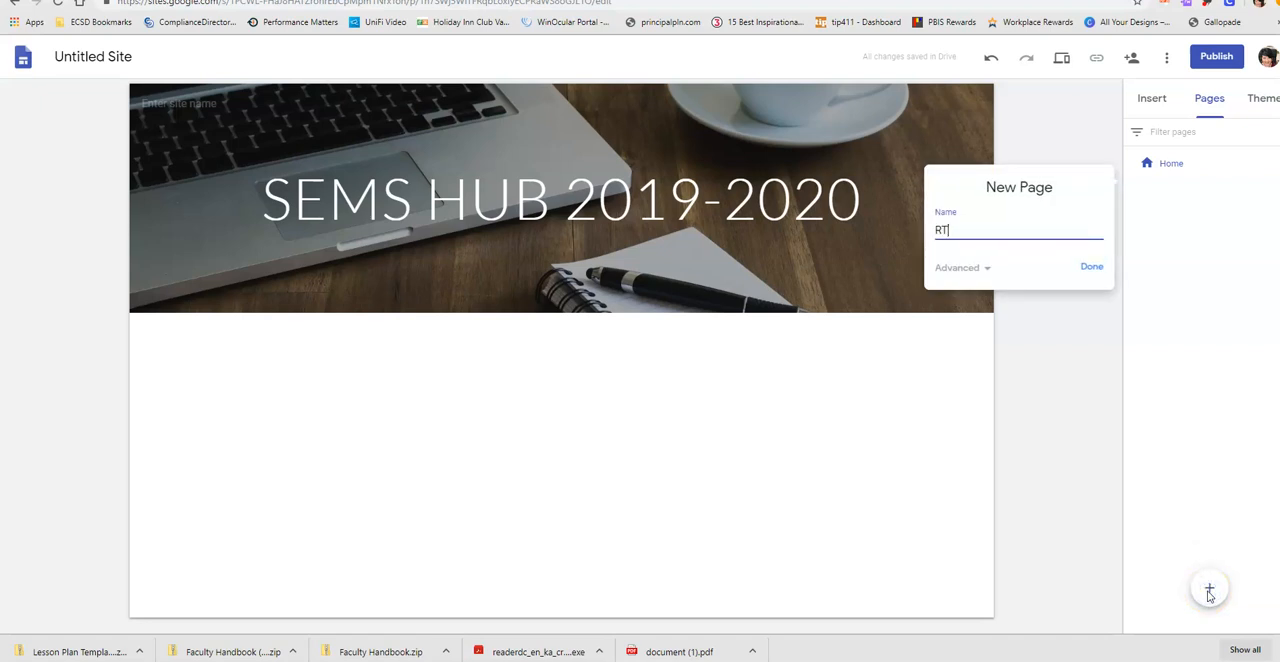
click(1090, 267)
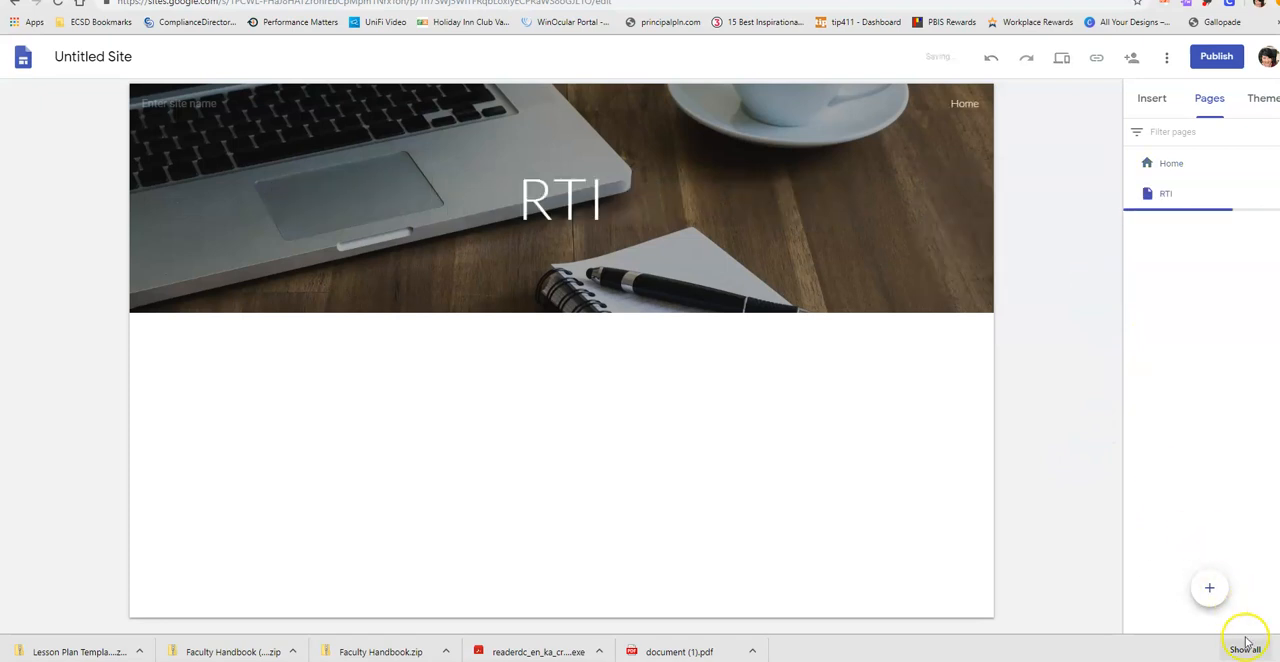
click(1209, 594)
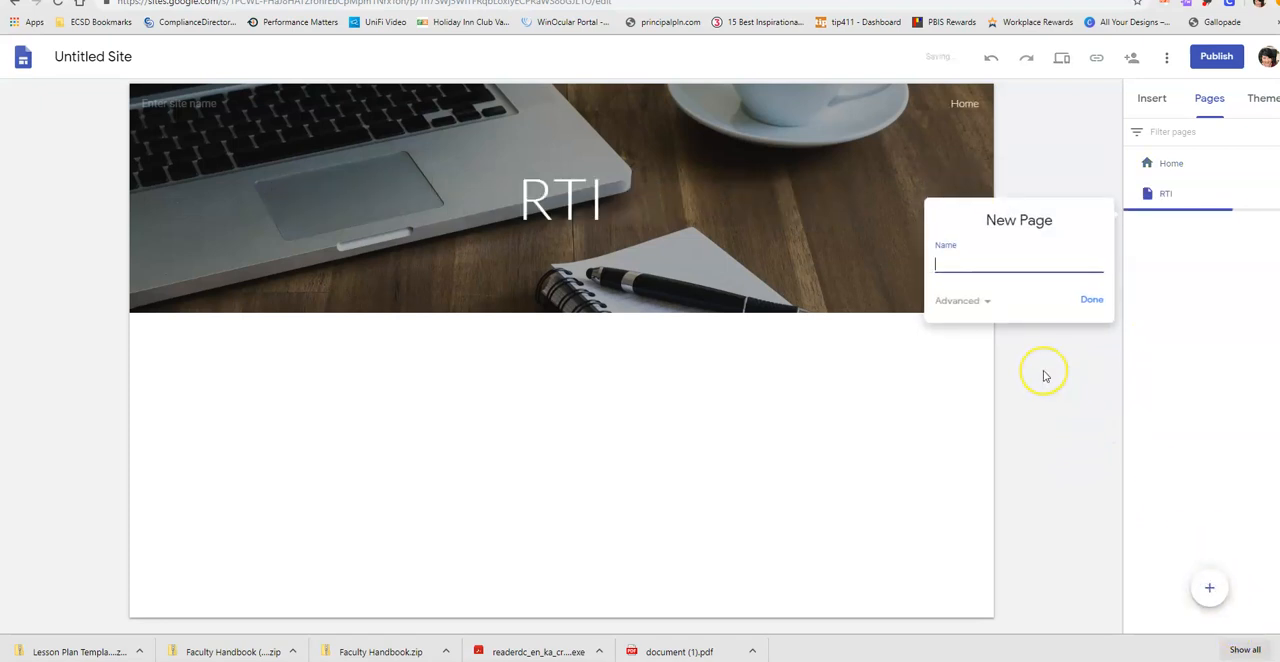
text(Staff List)
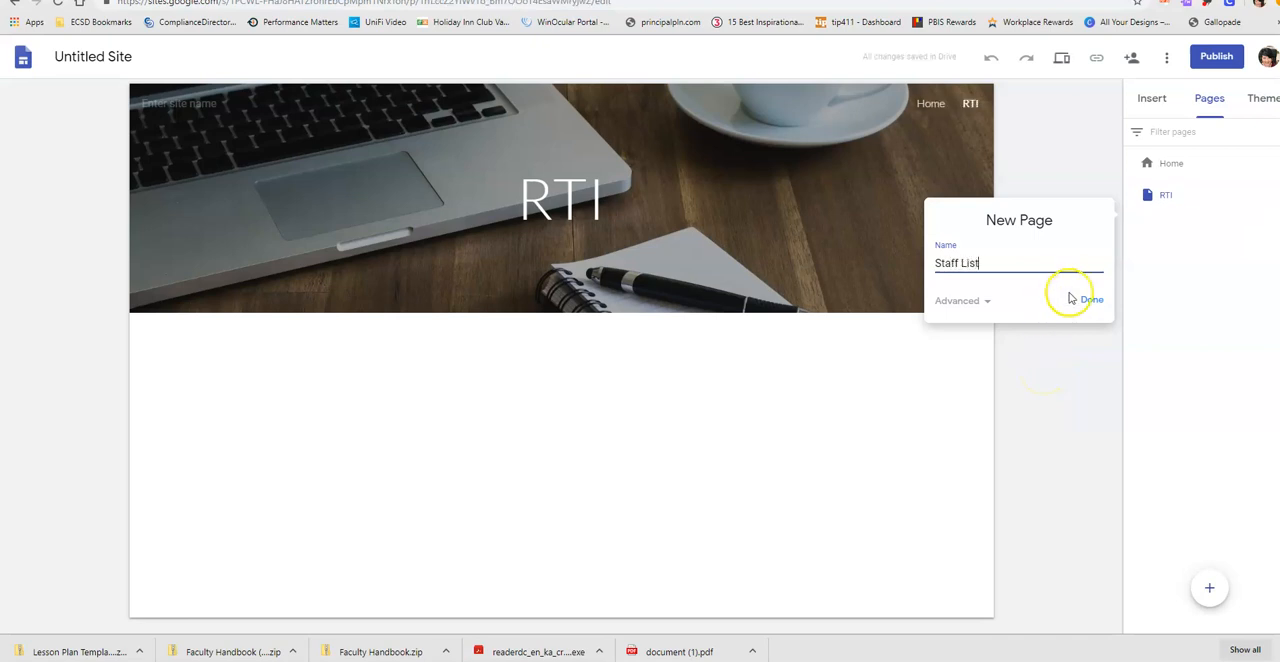
click(1088, 299)
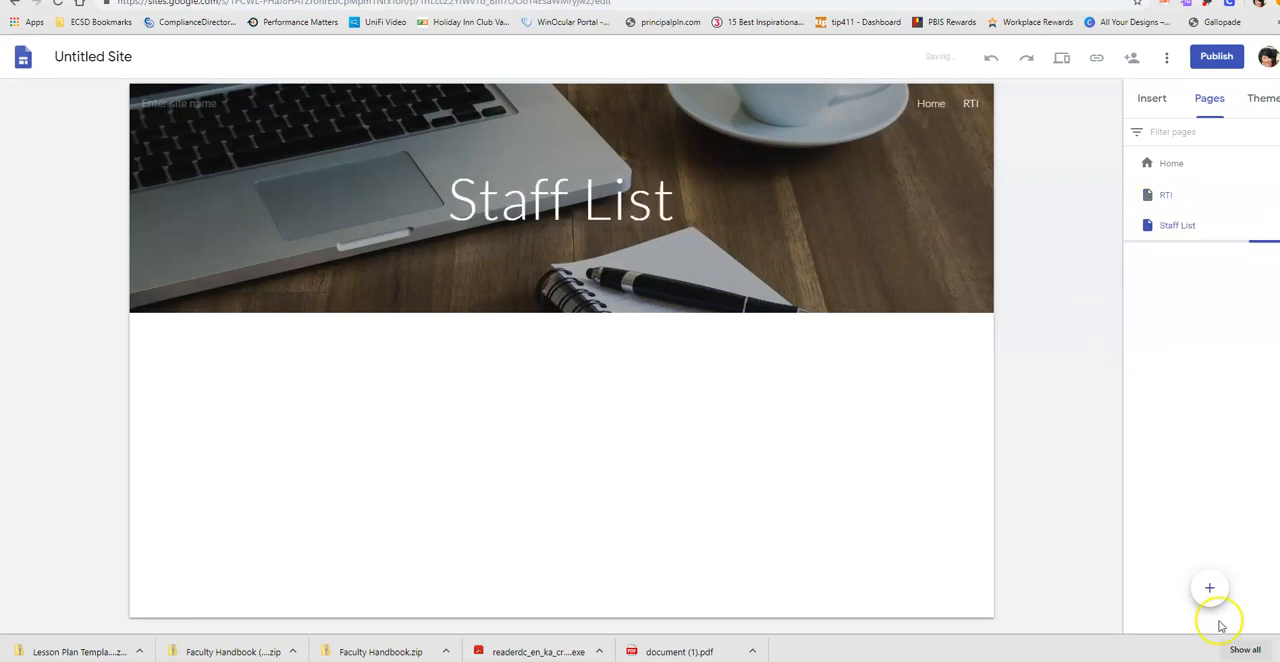
click(1209, 591)
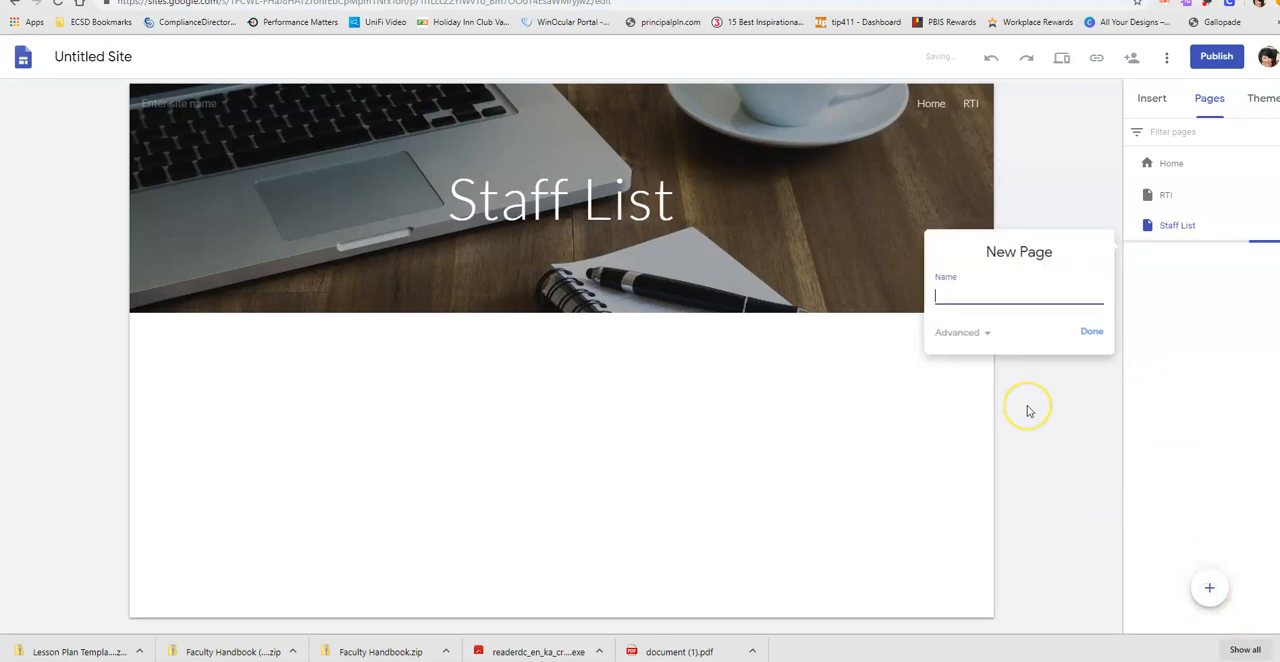
text(Faculty Handbook)
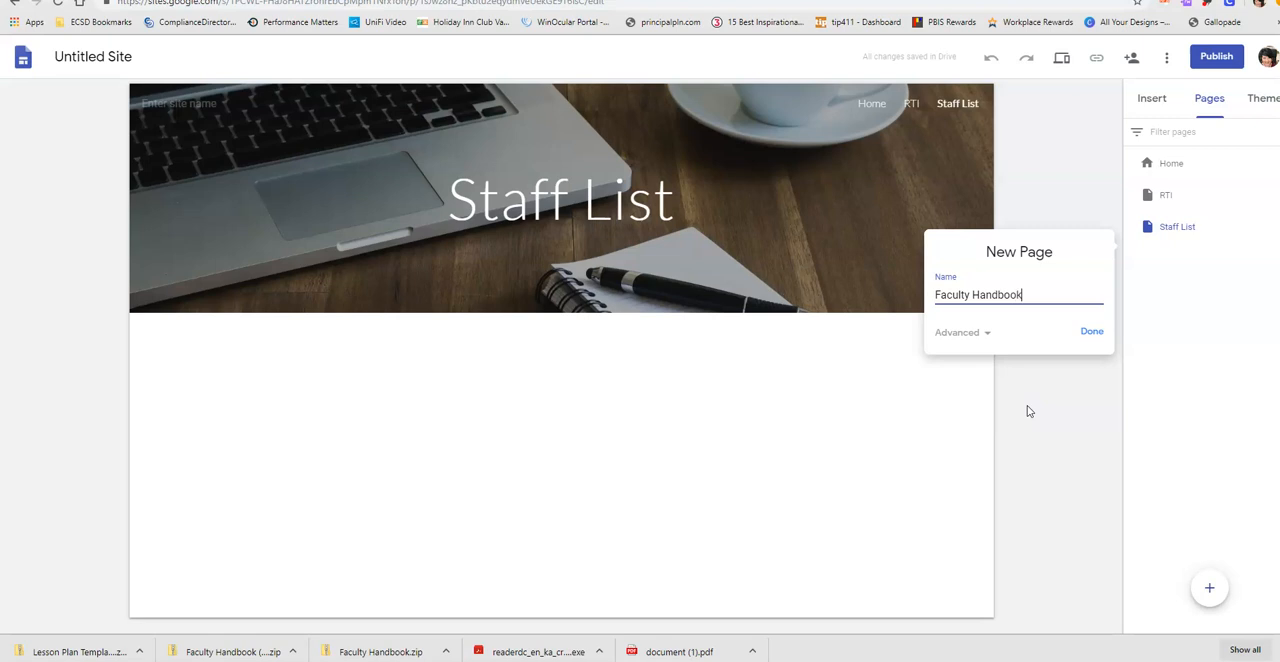
click(1088, 331)
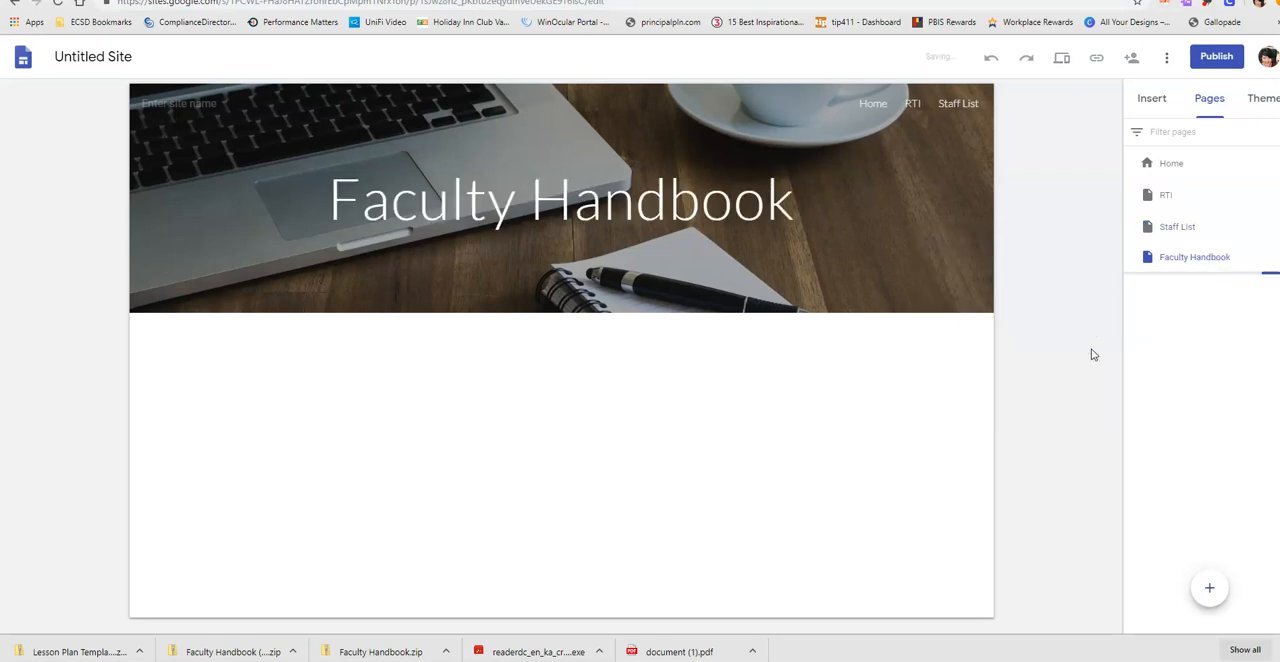
mouse_move(1210, 589)
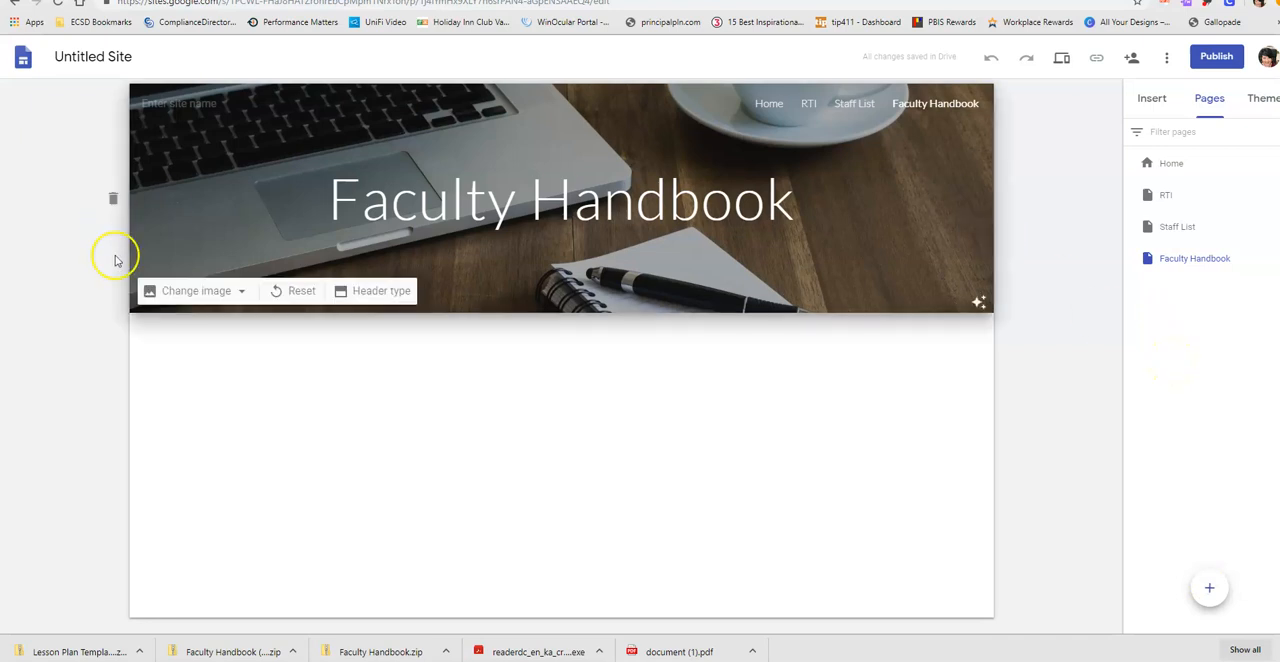
- Look through the Staff List, RTI and Home pages to compare their headers
click(1161, 226)
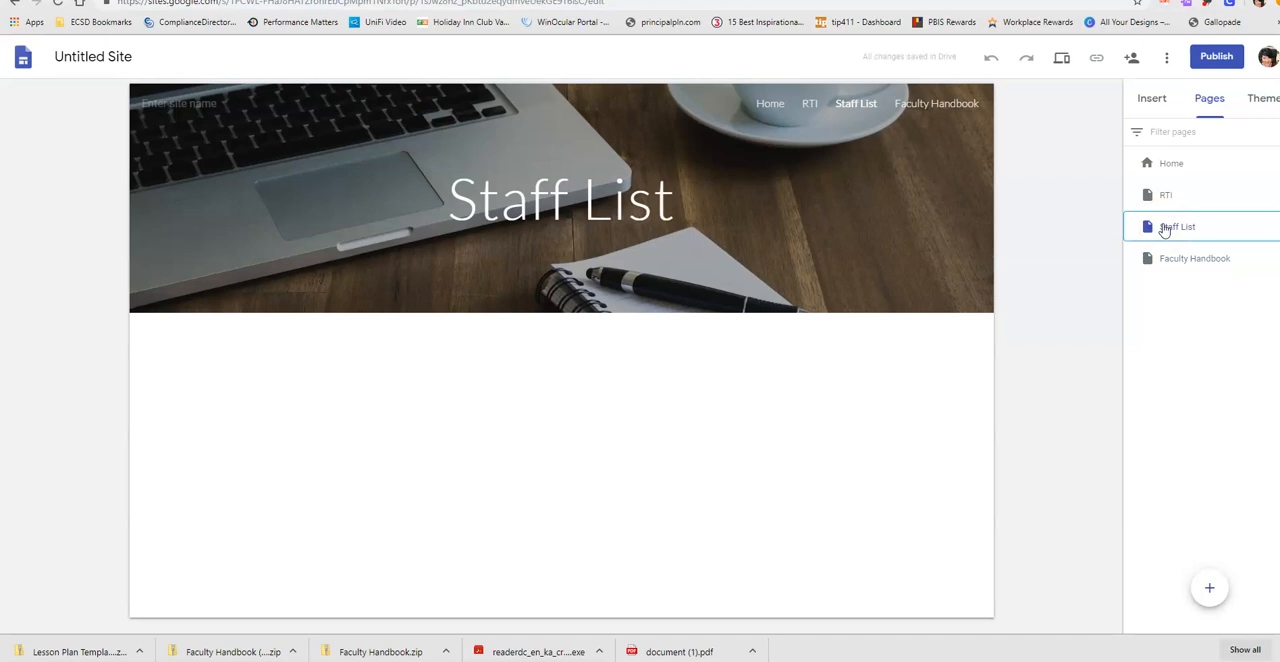
click(1167, 198)
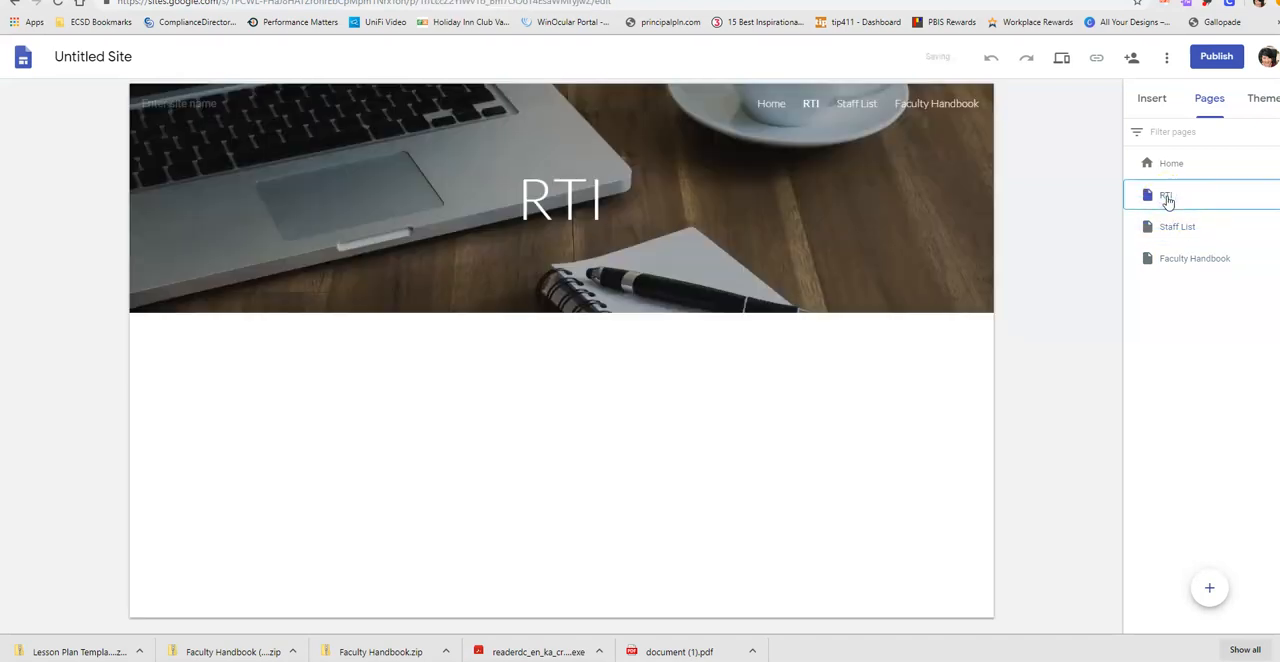
click(1167, 163)
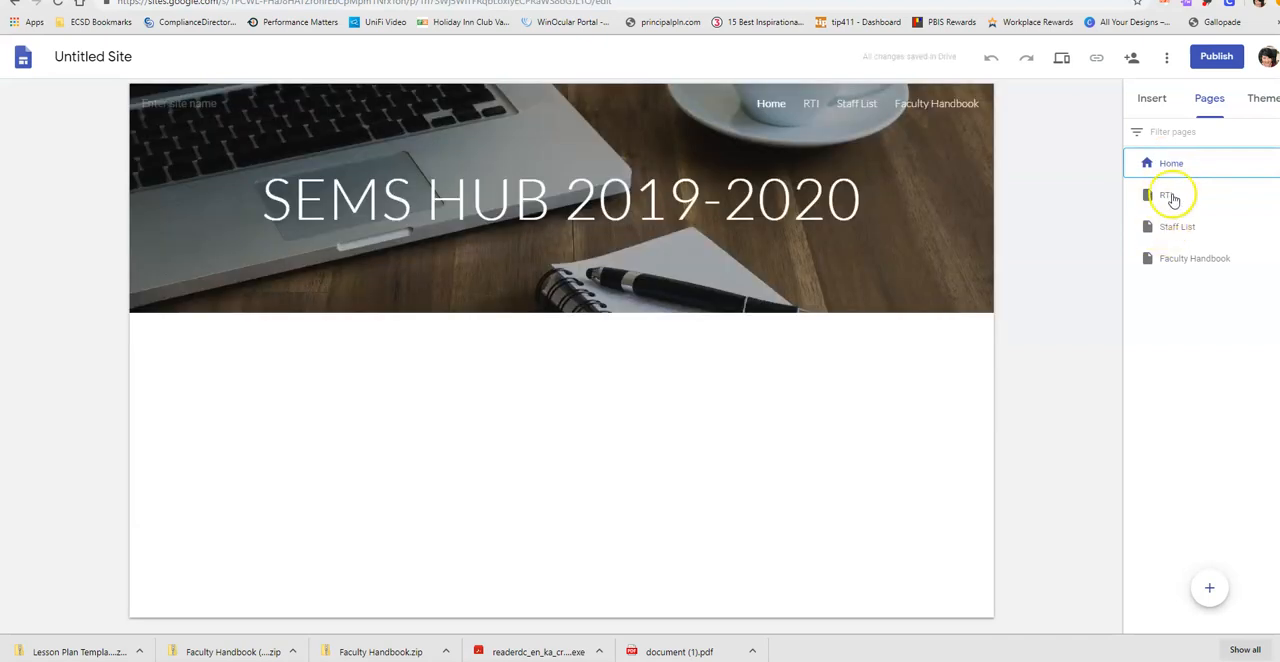
click(1167, 197)
click(1173, 229)
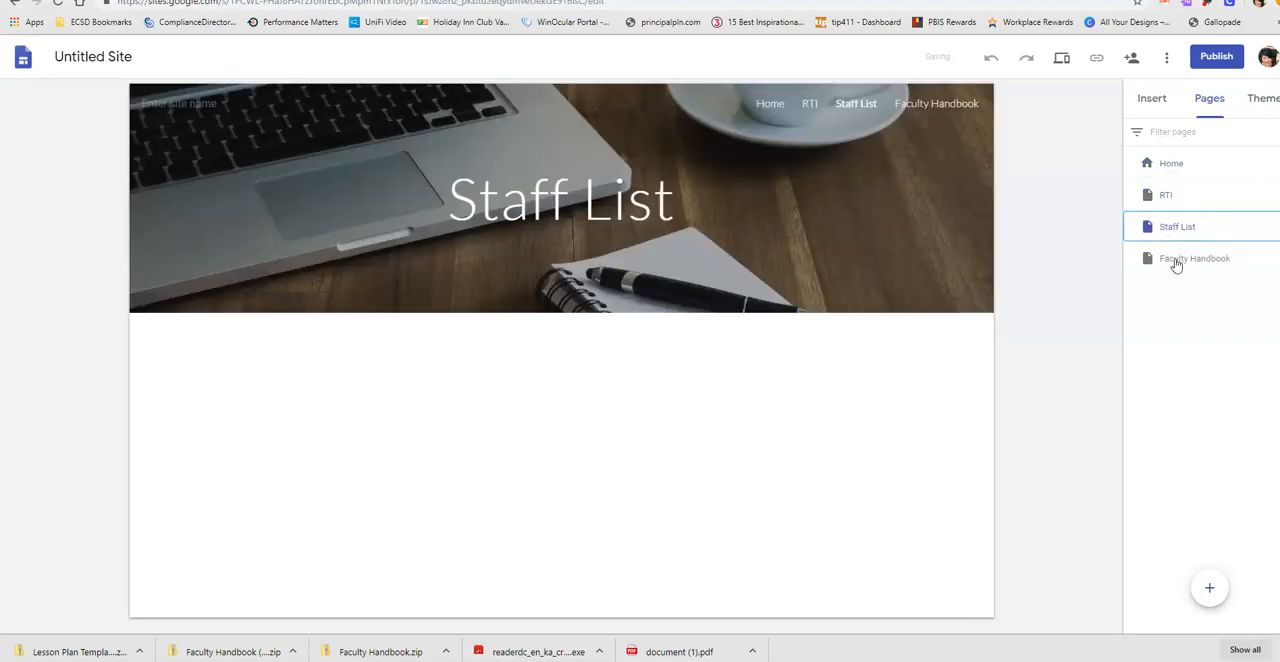
- Change the Faculty Handbook page's header image to the bright gallery photo of a desk with a tablet and water glass
click(1175, 260)
click(1167, 228)
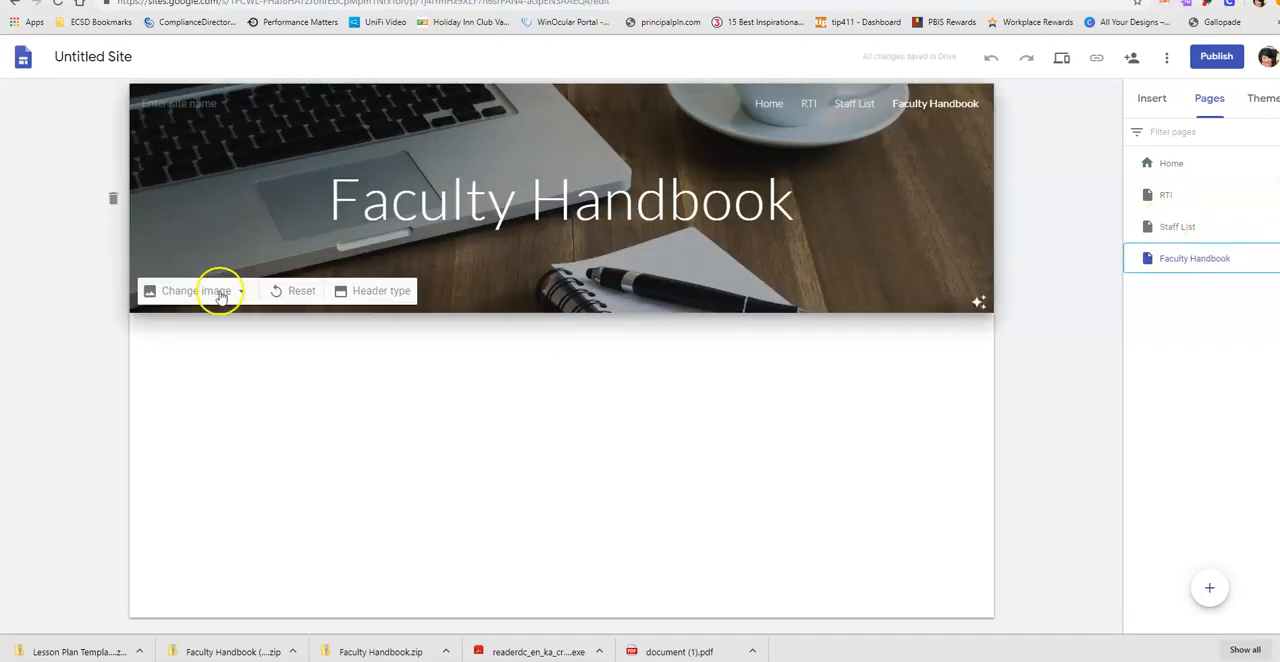
click(222, 290)
click(205, 362)
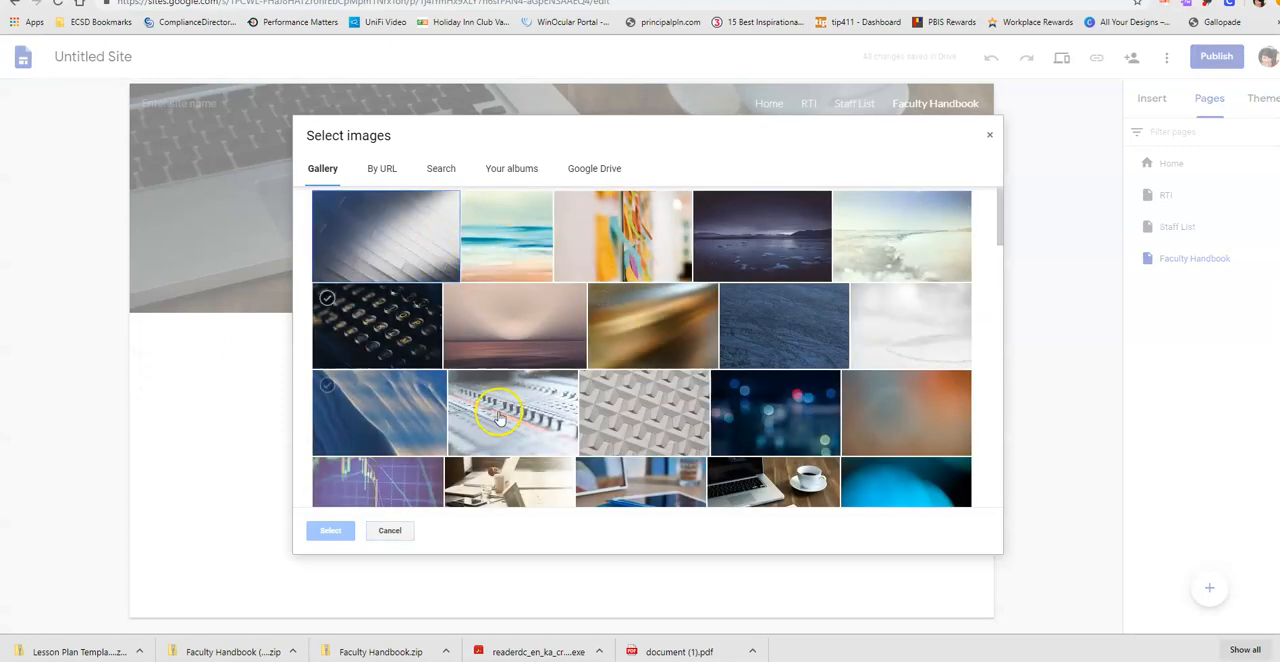
scroll(545, 385, down, 2)
click(518, 335)
click(330, 530)
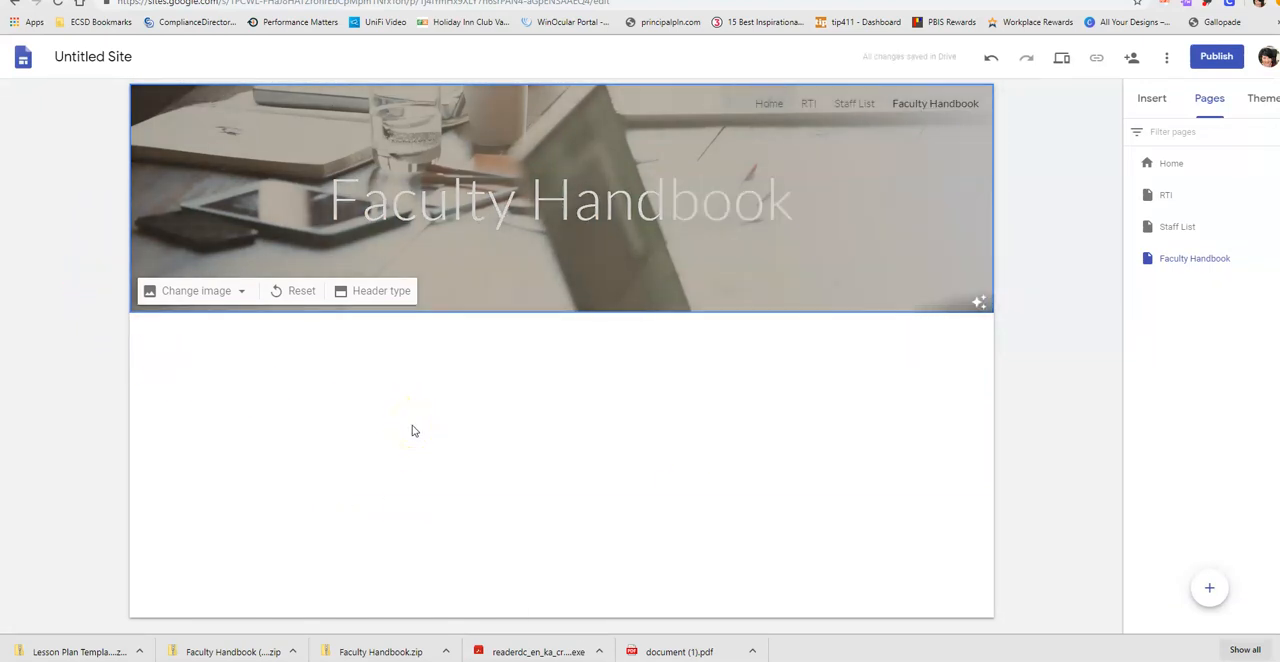
- Return to the Home page and rename the untitled site as "SEMS HUB Practice"
click(1155, 102)
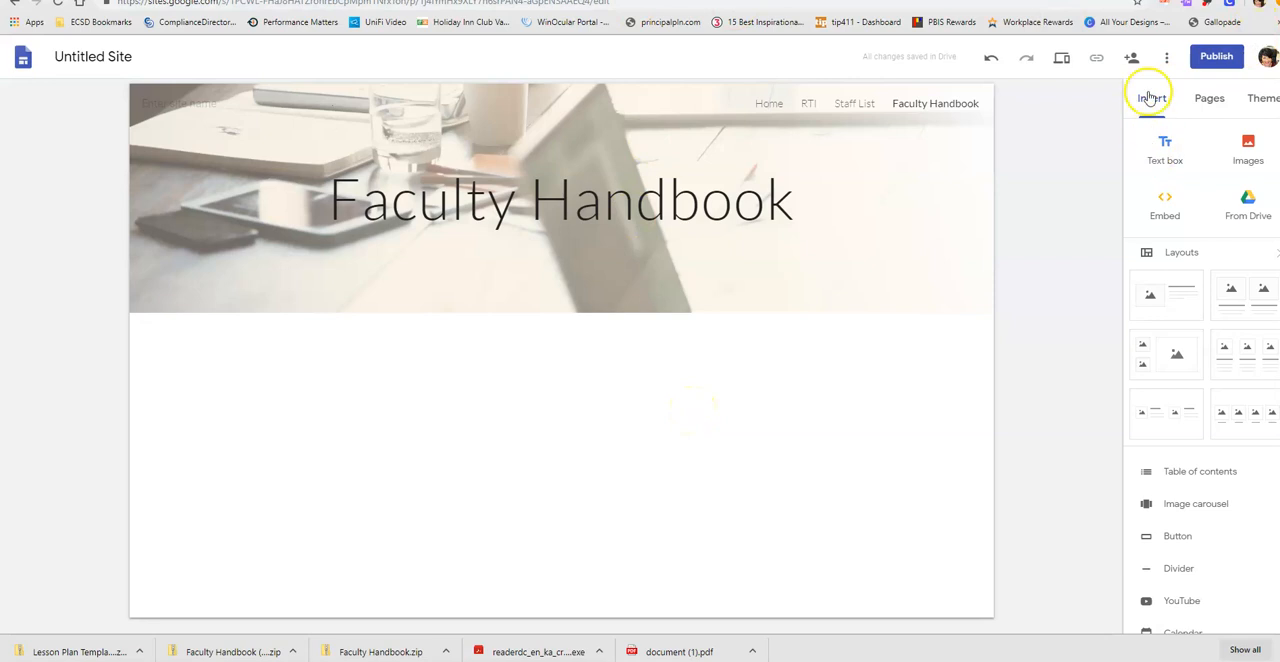
click(1215, 98)
click(1171, 166)
click(92, 57)
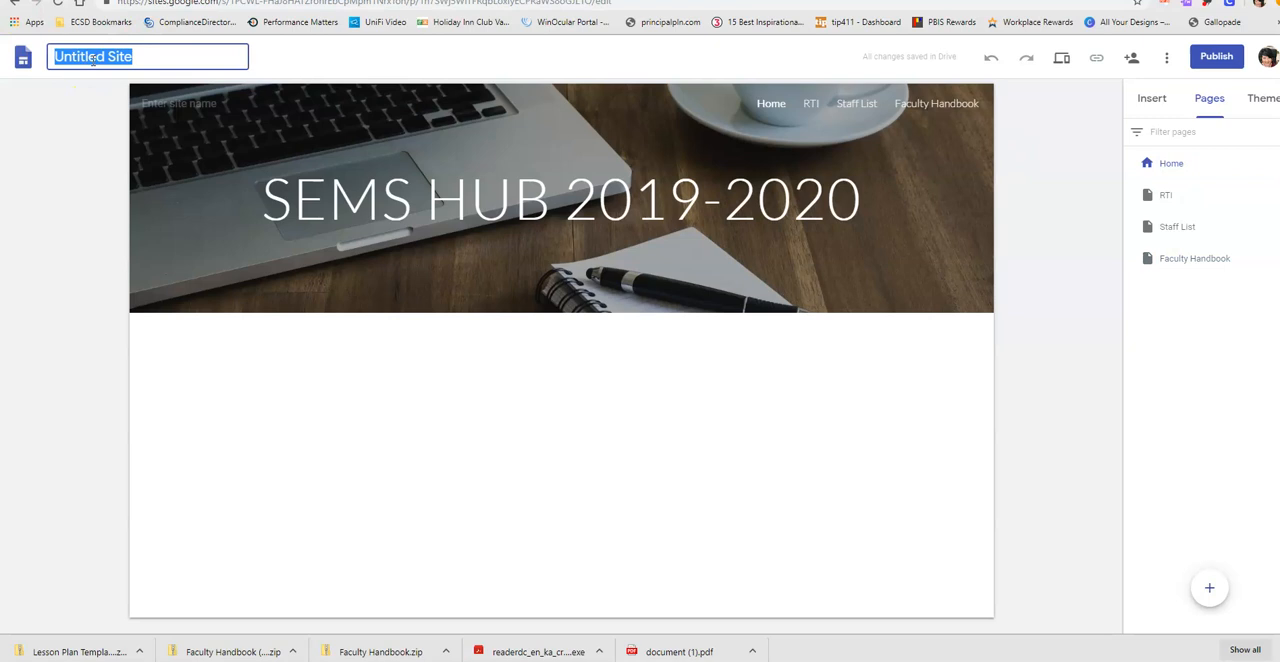
text(SEMS HUB Practice)
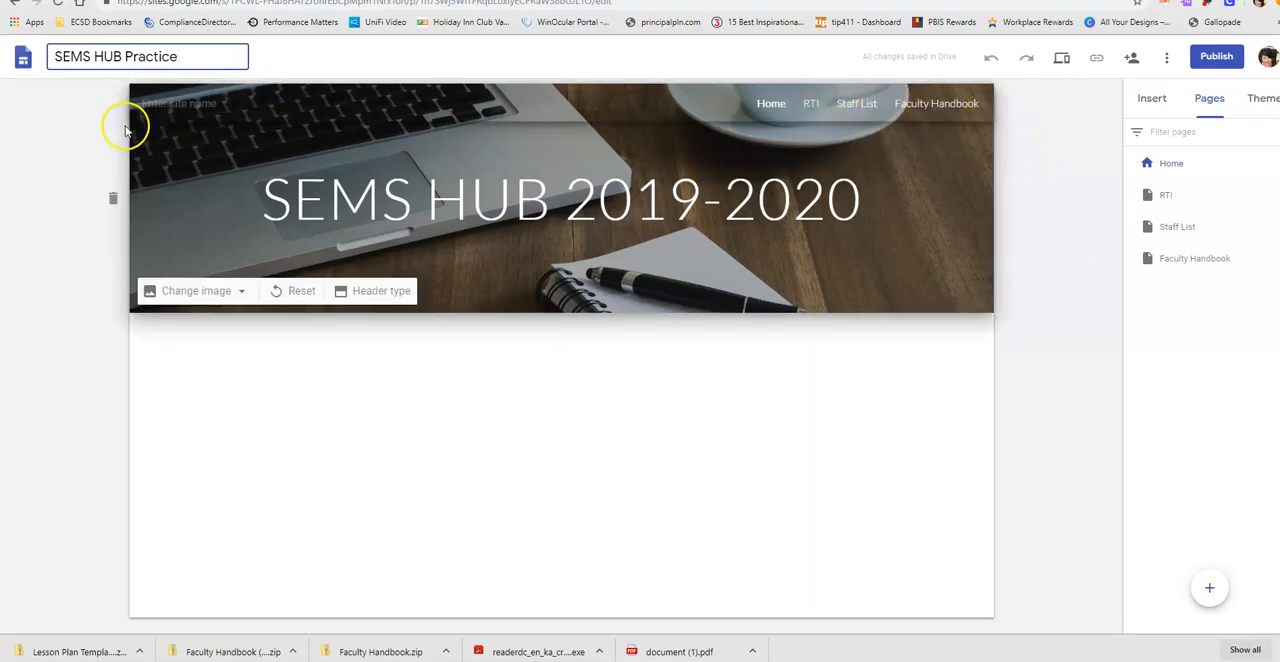
- Try the South Effingham Middle School STEAM logo in the site's navigation bar and remove it
click(166, 134)
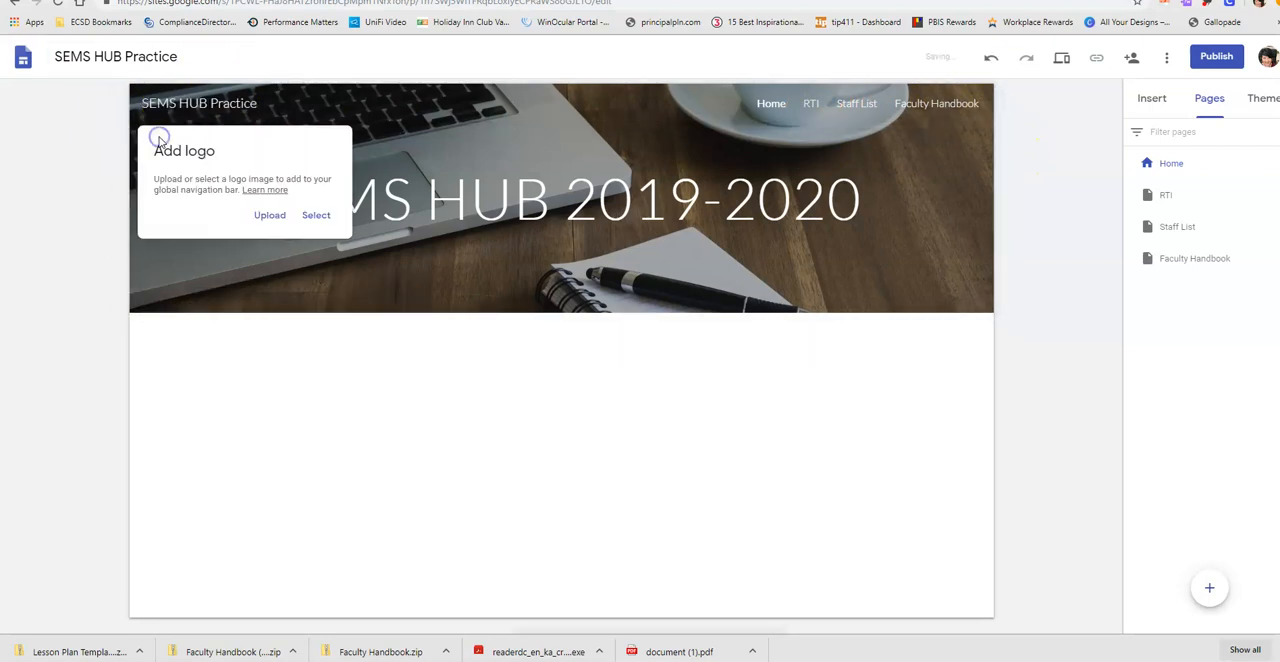
click(265, 218)
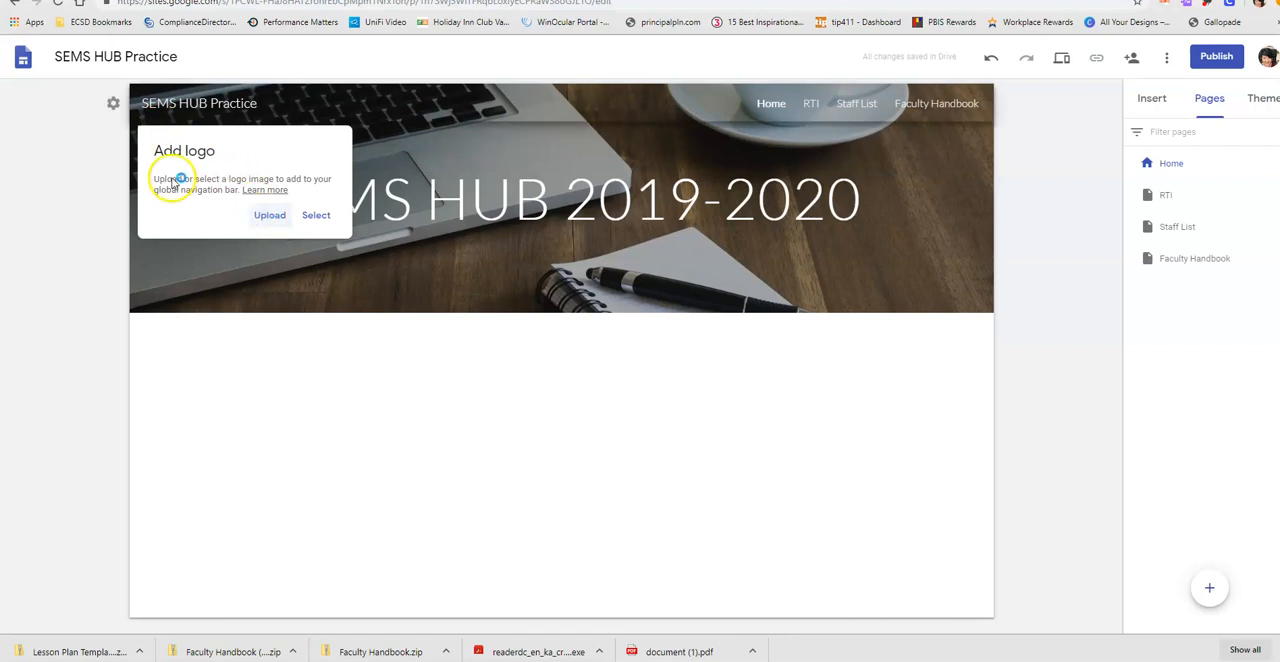
click(158, 80)
click(533, 307)
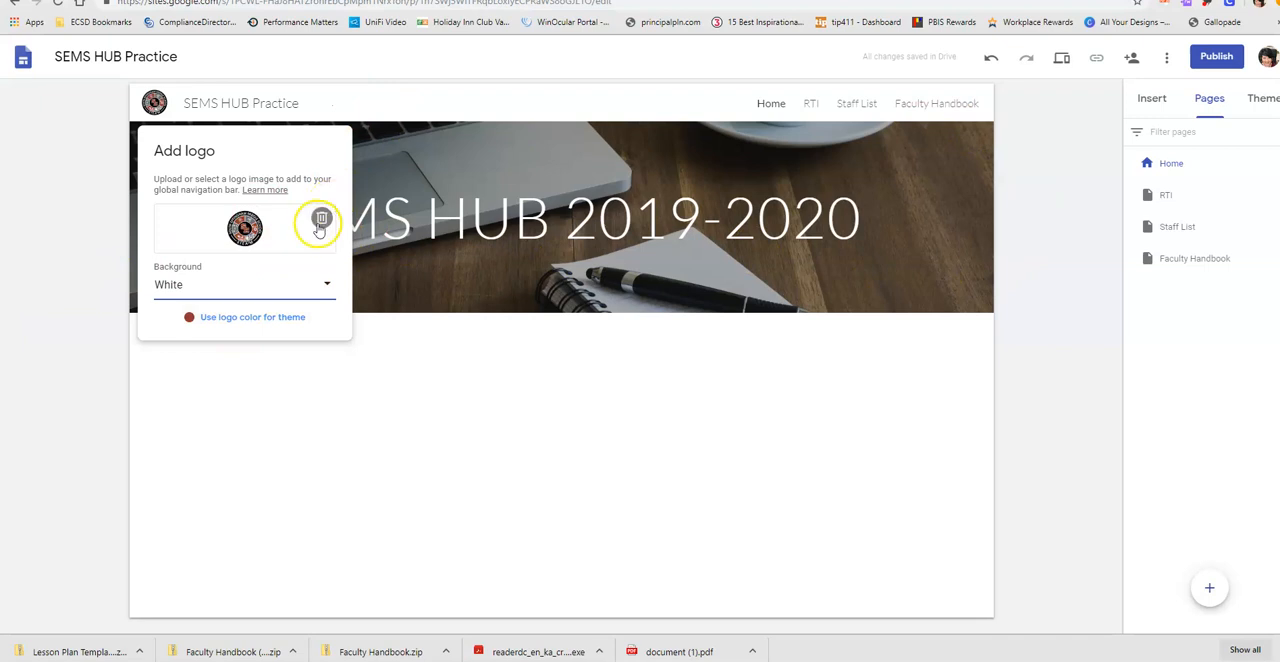
click(321, 218)
click(1037, 197)
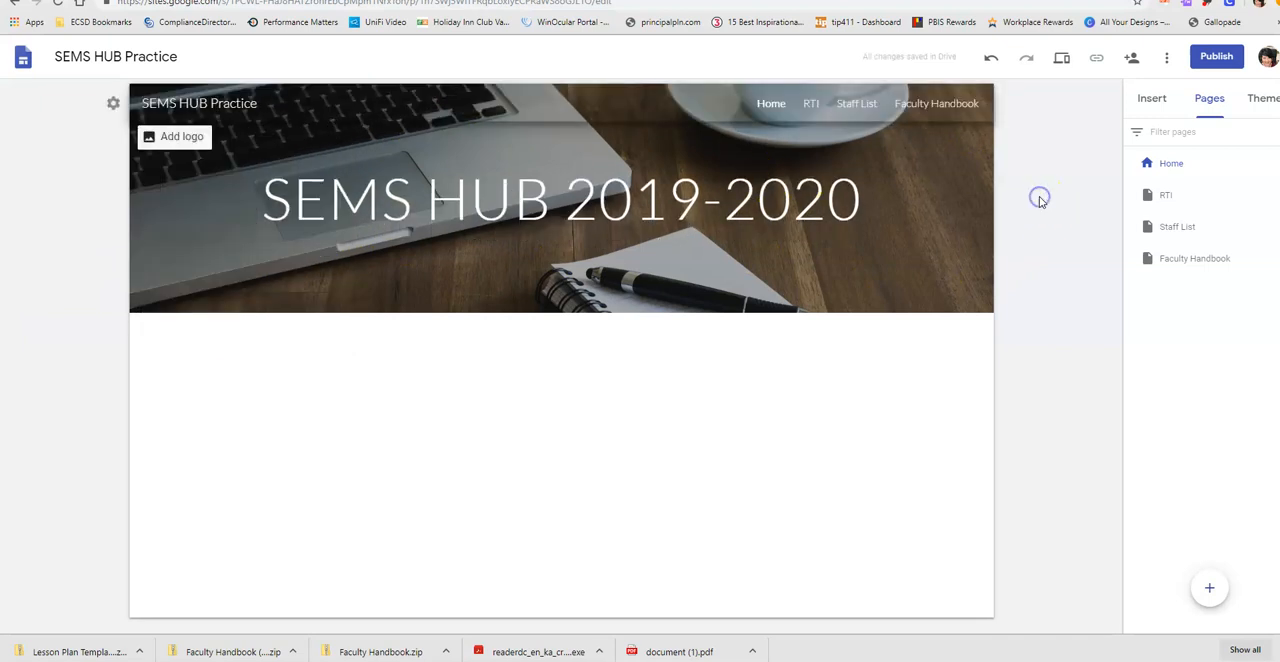
click(546, 428)
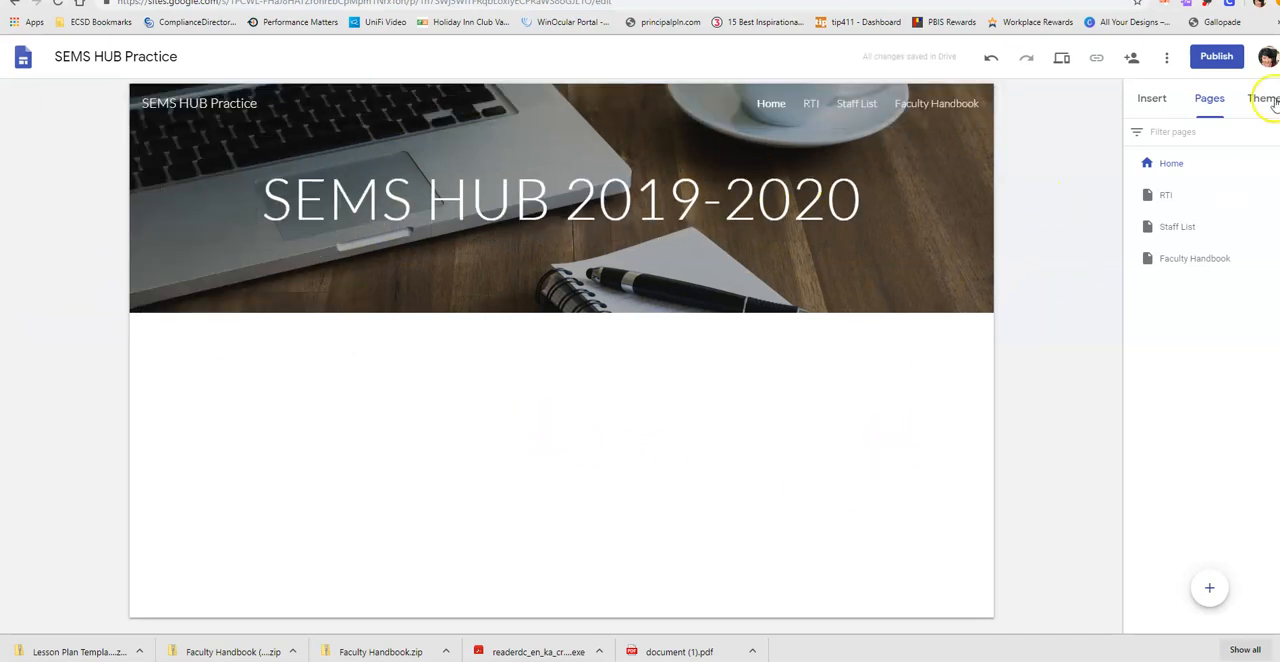
- Upload the yellow Lesson Plan Template image, file 1 from the Desktop folder, to the blank area below the Home page header
click(1151, 96)
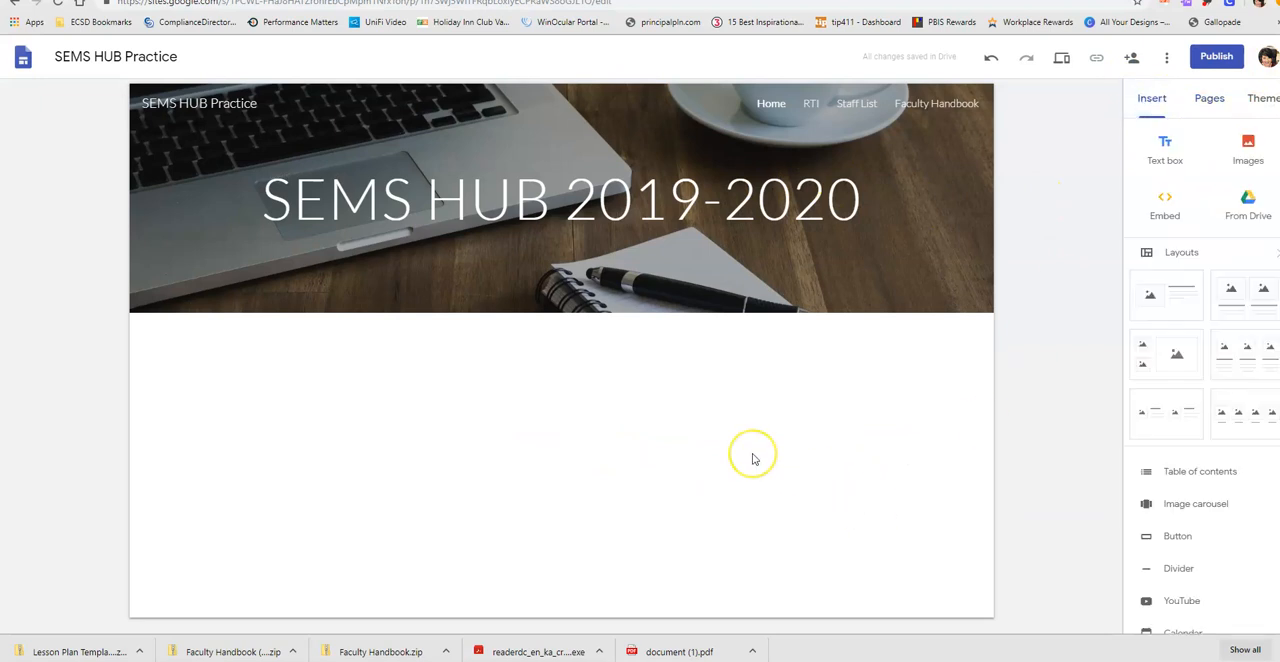
click(1250, 152)
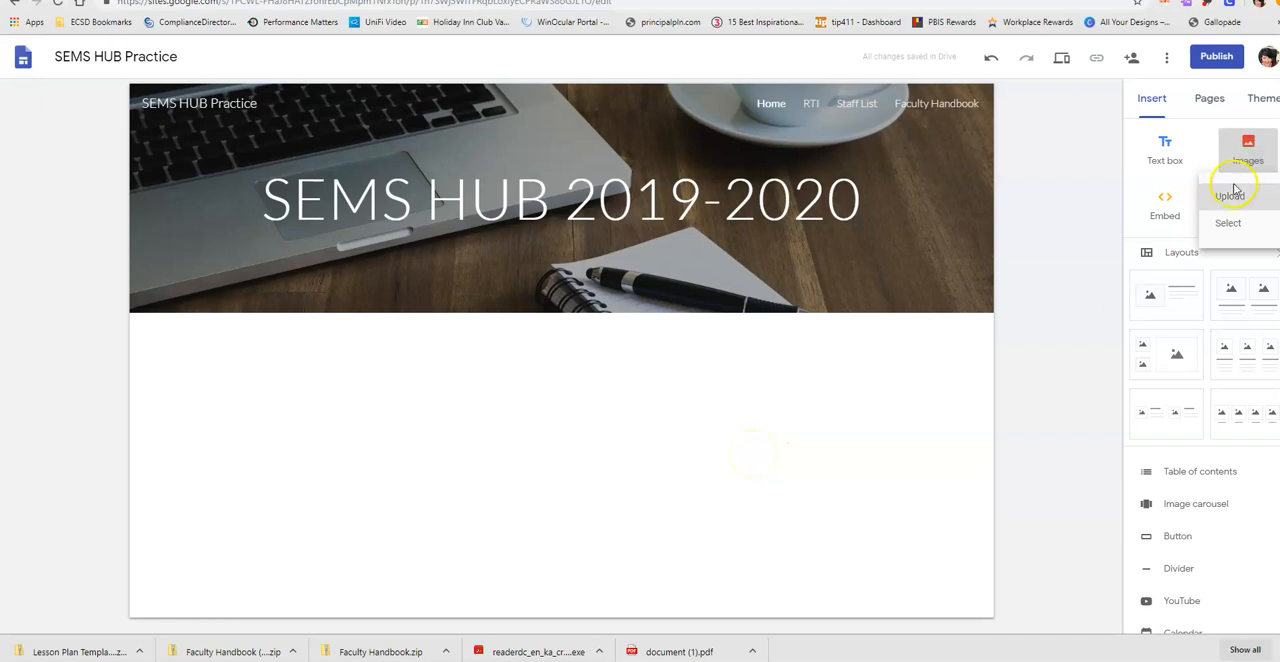
click(1230, 197)
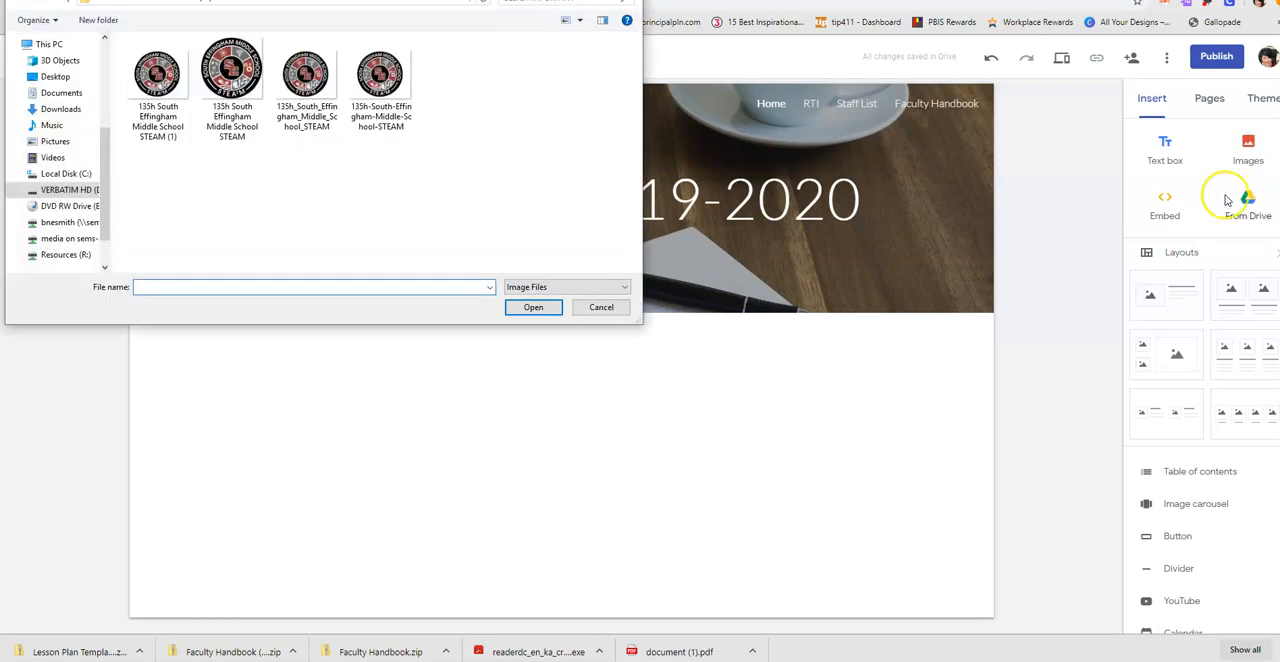
click(56, 77)
click(156, 90)
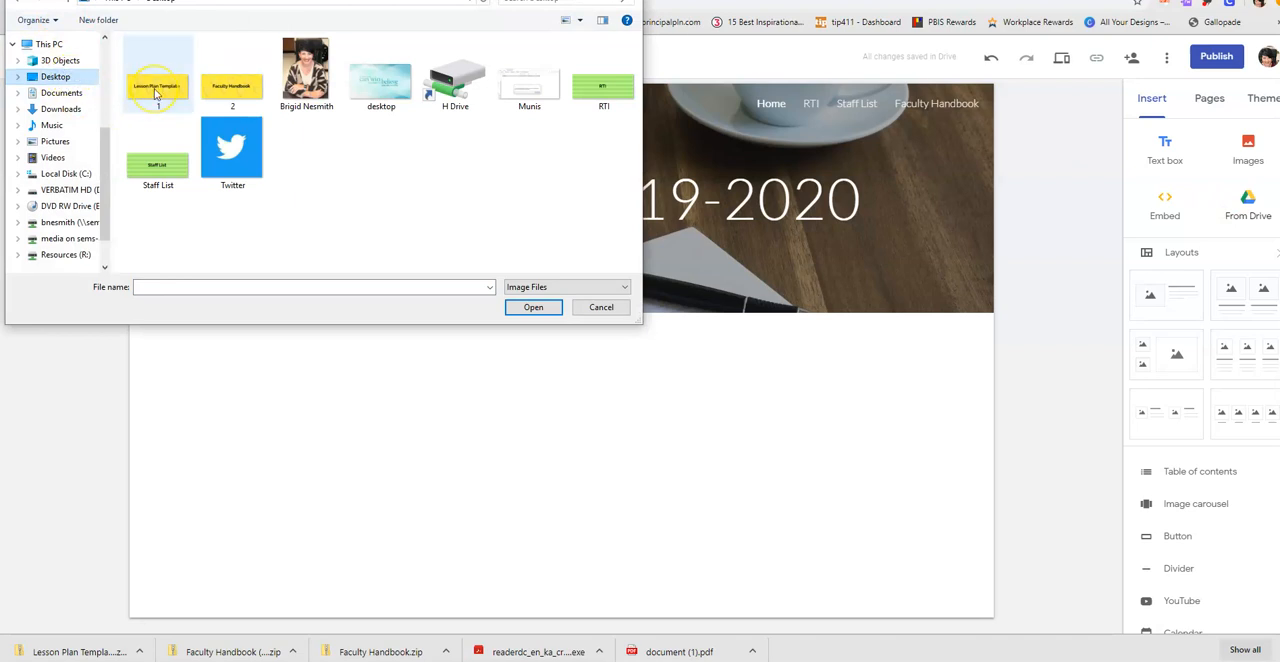
double_click(155, 90)
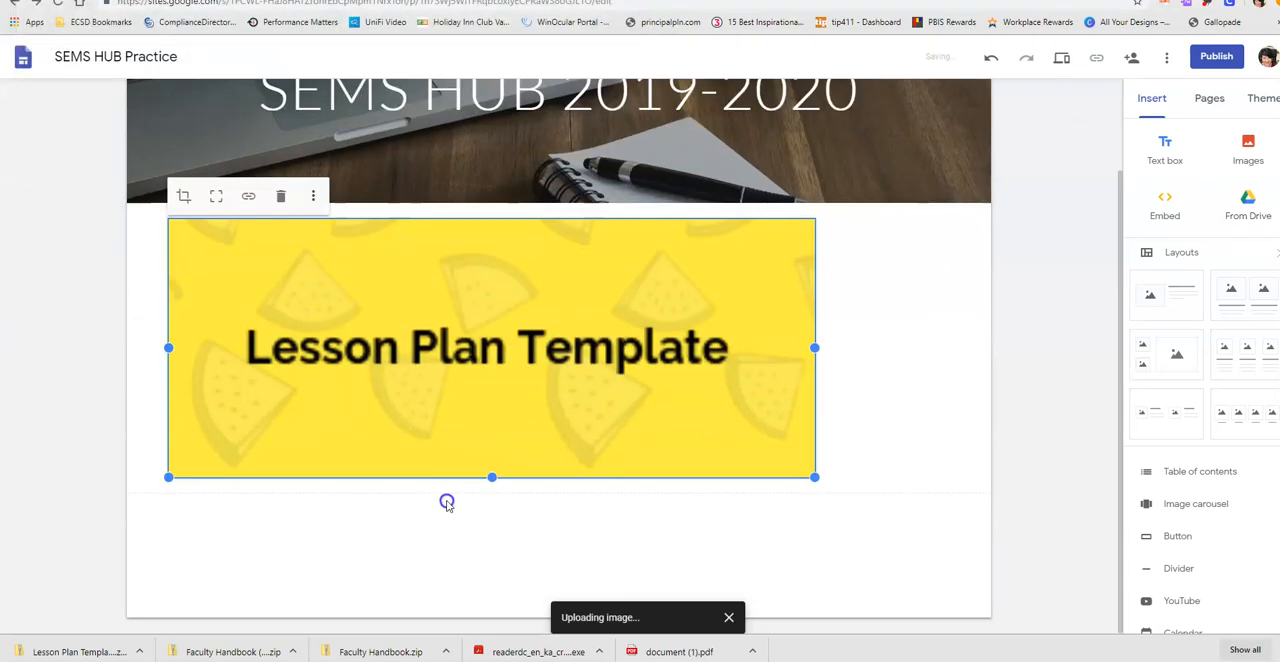
- Narrow the Lesson Plan Template image from its right edge to just wider than its text, keeping the height
drag(817, 350, 548, 348)
mouse_move(170, 347)
mouse_down()
mouse_move(154, 348)
mouse_move(168, 347)
mouse_up()
drag(549, 348, 682, 347)
click(814, 386)
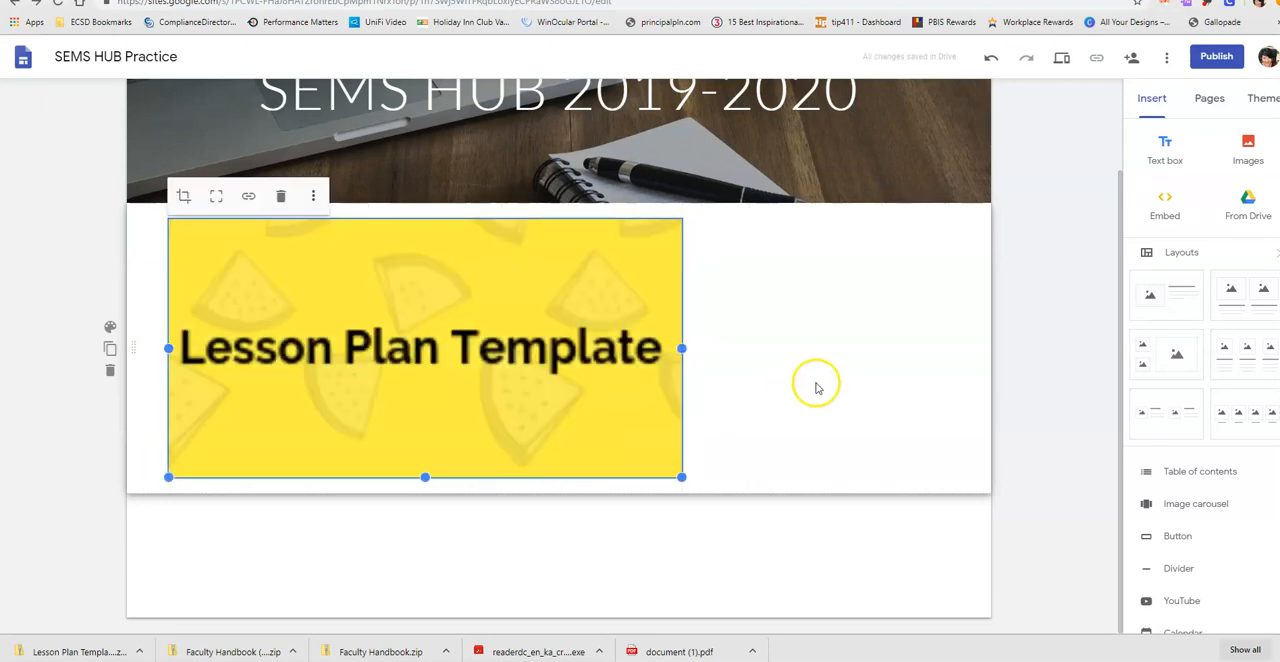
- Upload the Faculty Handbook image, file 2 from Desktop, below the Lesson Plan Template tile and shrink it to a smaller tile
click(1249, 208)
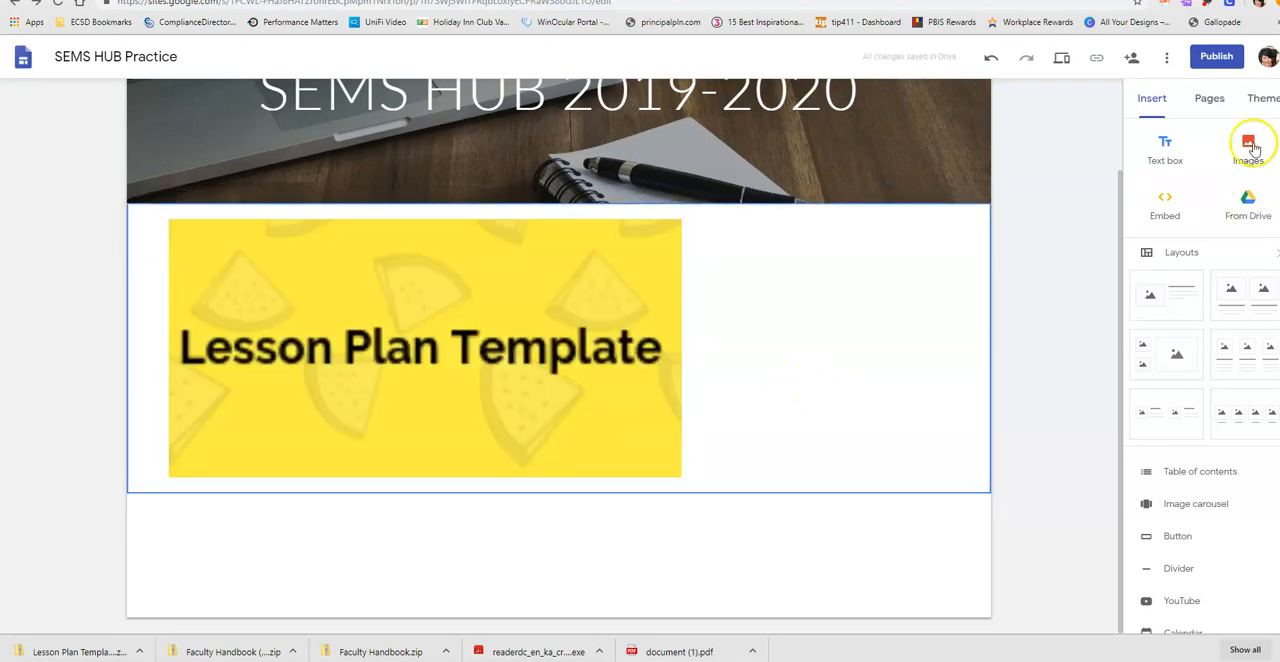
click(1248, 148)
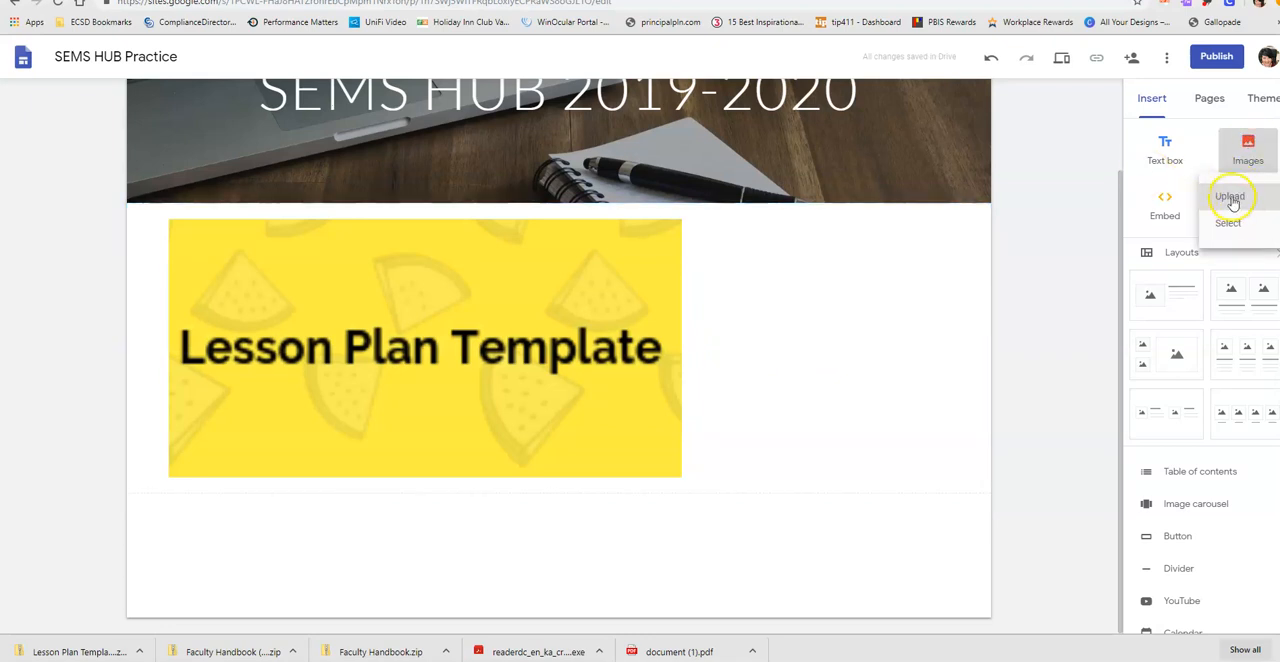
click(1232, 198)
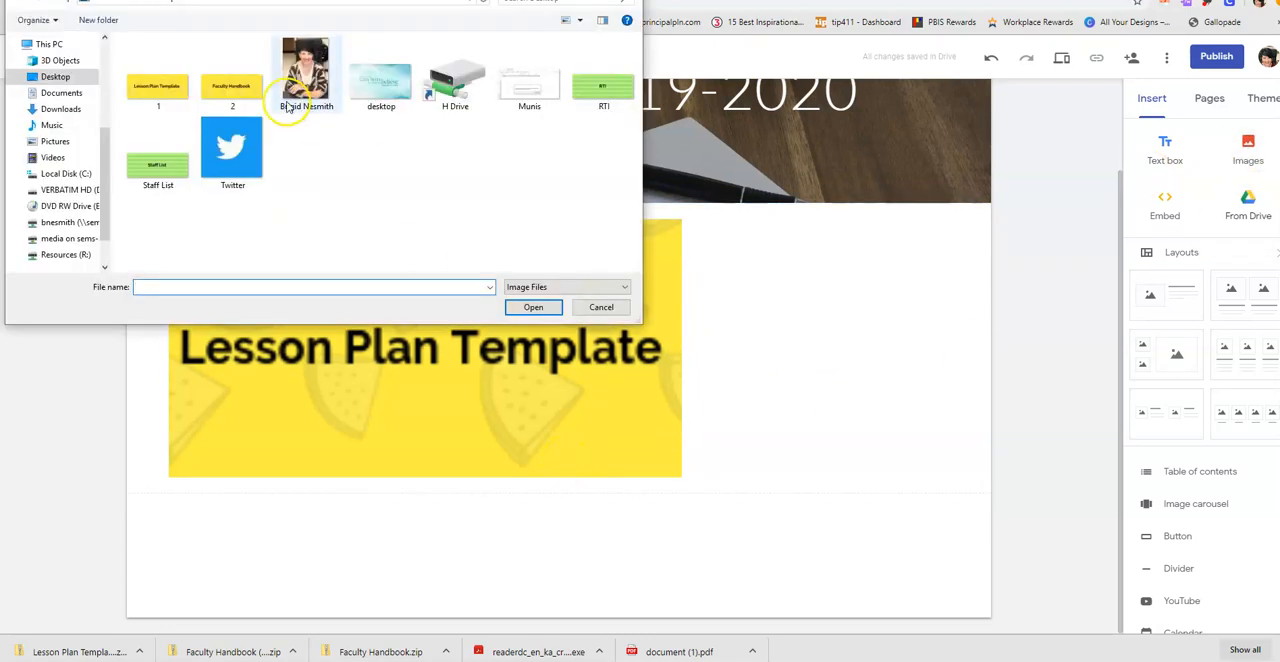
double_click(245, 90)
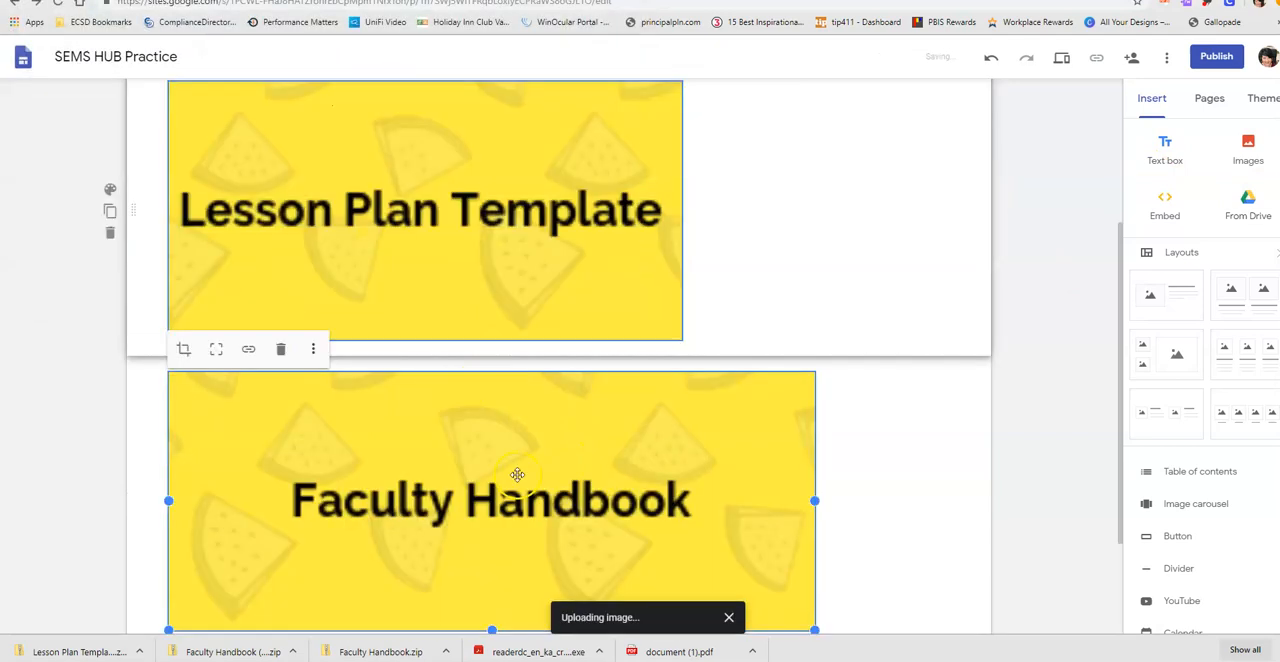
drag(816, 348, 680, 363)
drag(681, 476, 480, 448)
- Shrink the Lesson Plan Template tile slightly from its lower right corner
click(567, 152)
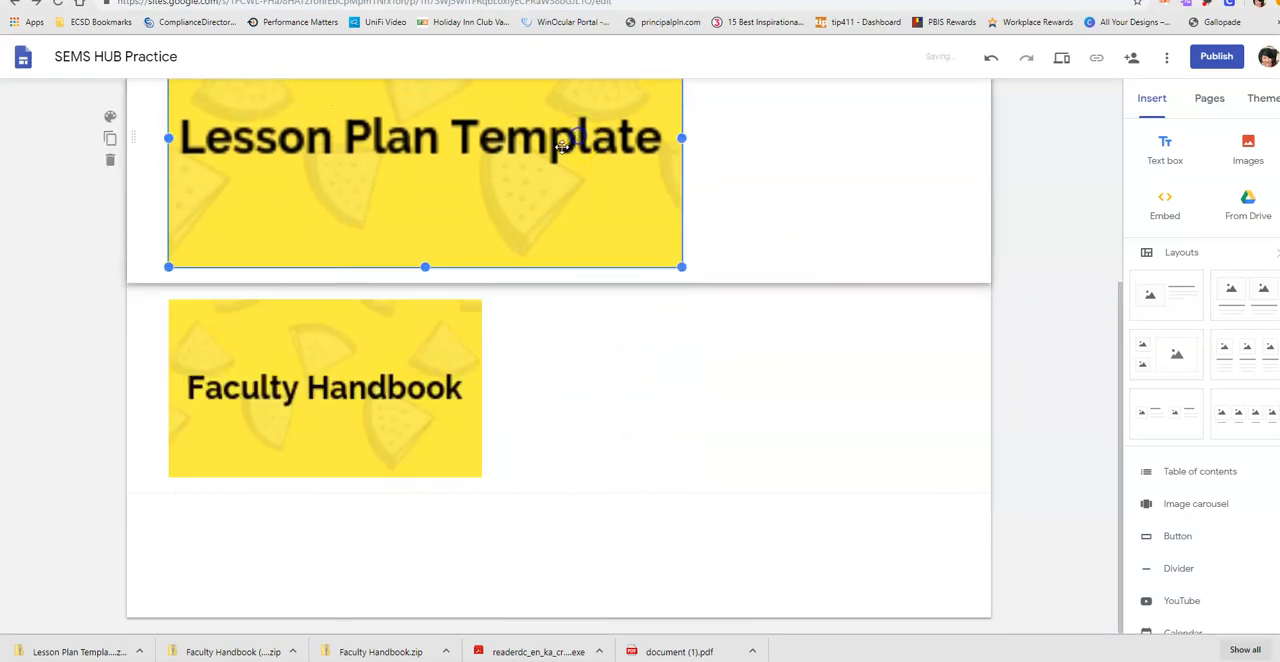
drag(681, 267, 603, 237)
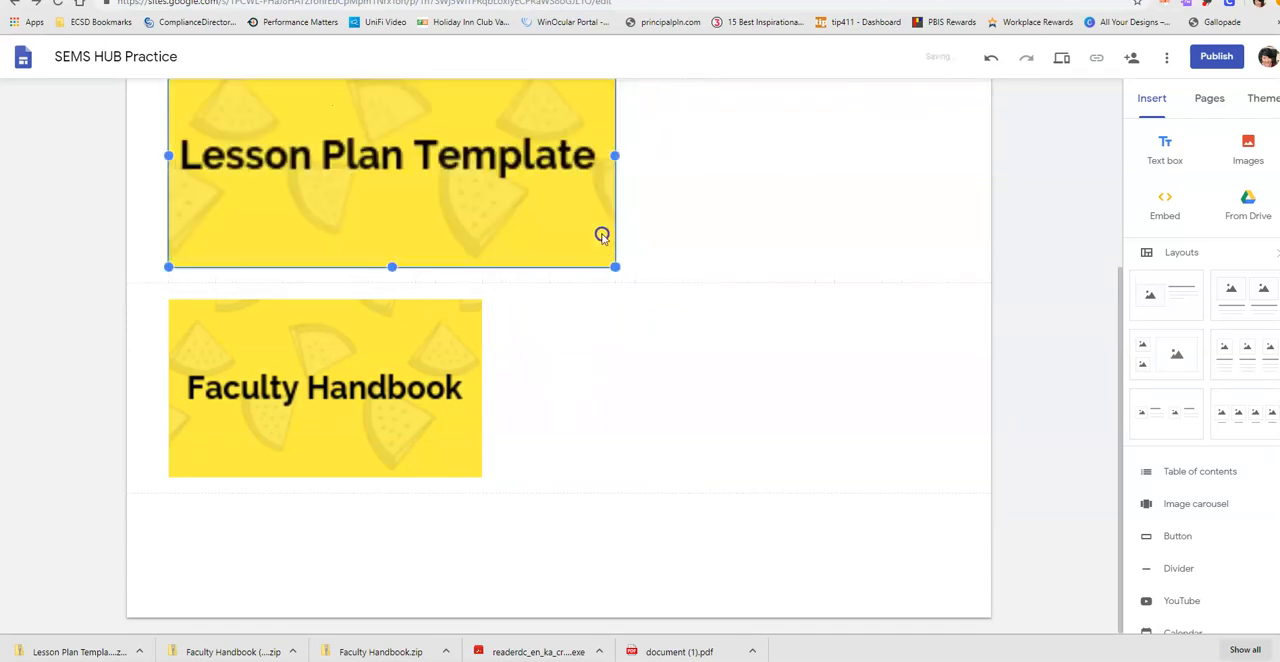
click(654, 434)
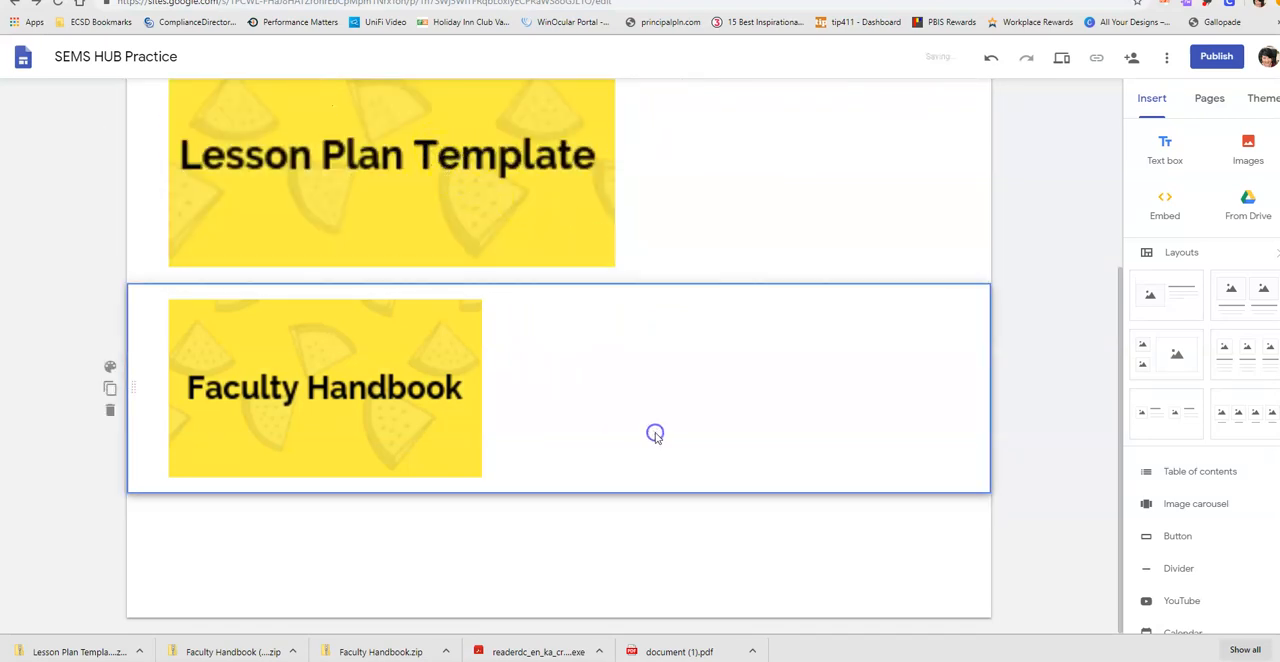
- Upload the Staff List image from Desktop to the Home page and shrink it to about the Faculty Handbook tile's width
click(1247, 148)
click(1234, 196)
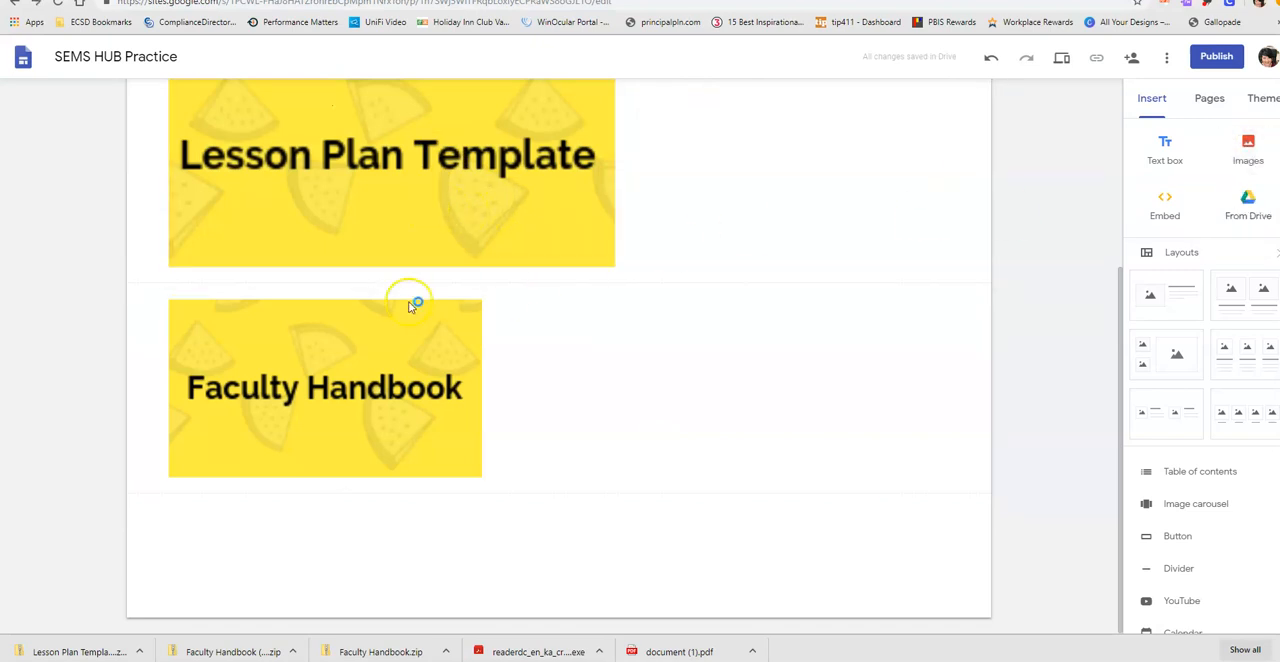
double_click(163, 162)
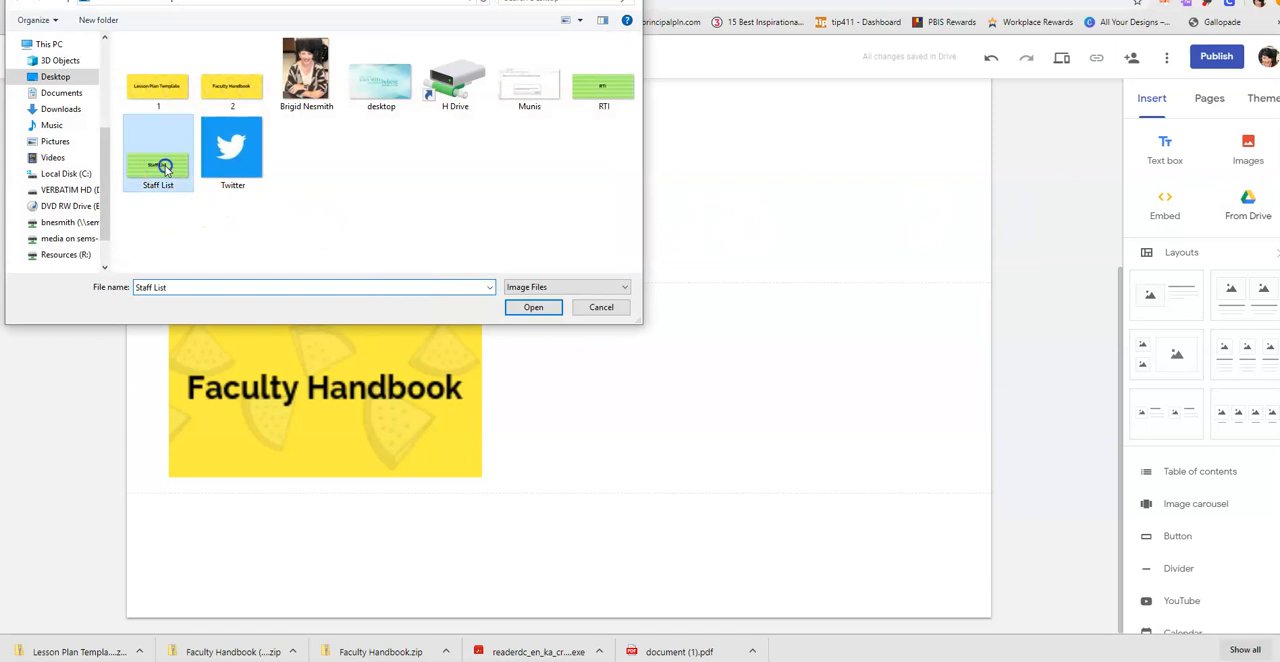
scroll(928, 452, down, 1)
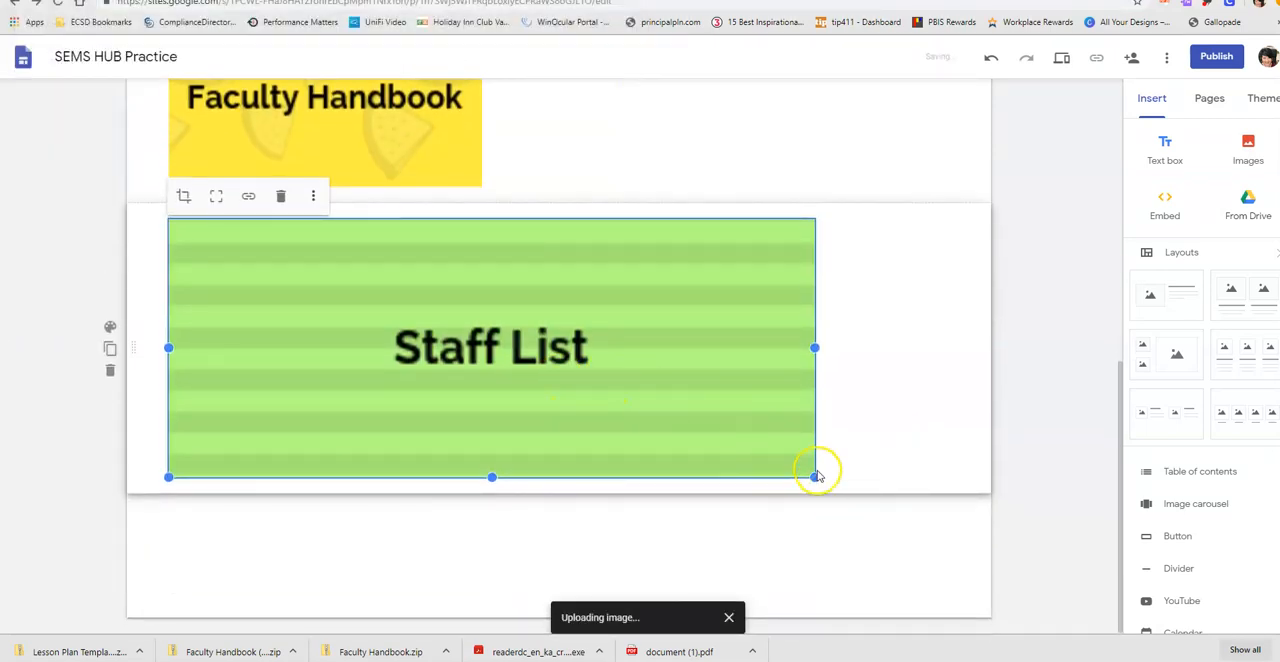
drag(816, 478, 483, 444)
- Place the Staff List tile to the right of the Faculty Handbook tile and resize it to the same height
drag(339, 386, 657, 134)
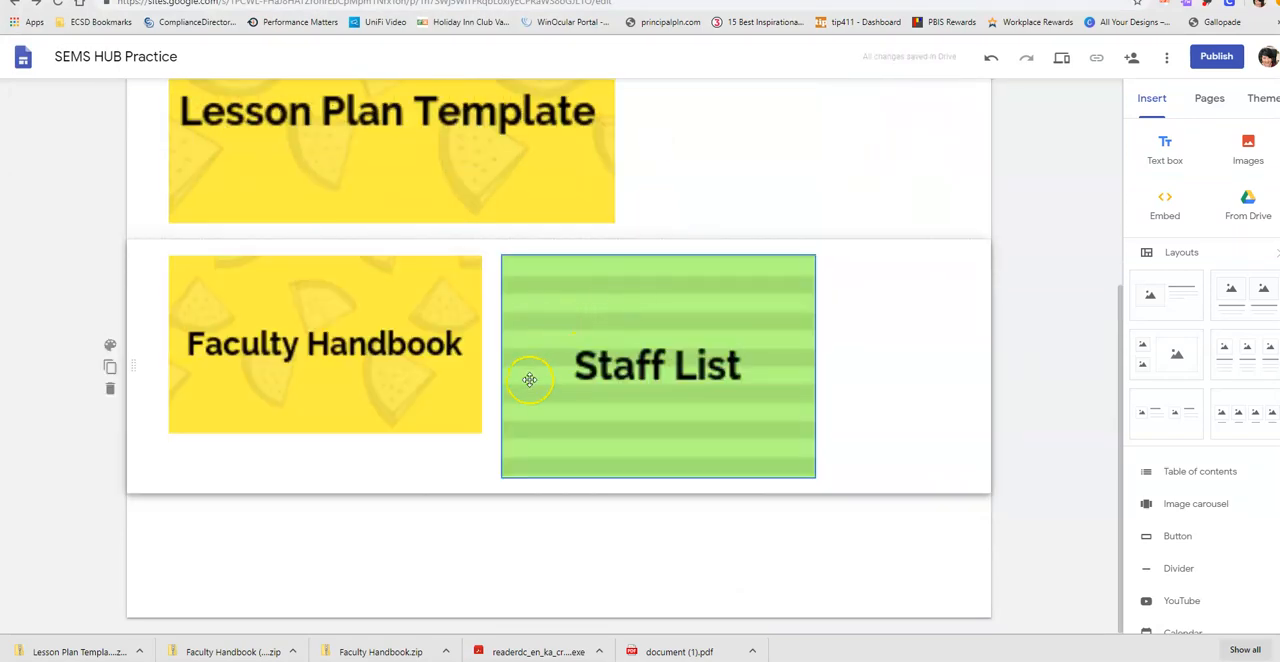
click(505, 470)
drag(505, 470, 530, 446)
- Upload the green RTI image from Desktop to the Home page, below the Faculty Handbook and Staff List tiles
click(843, 608)
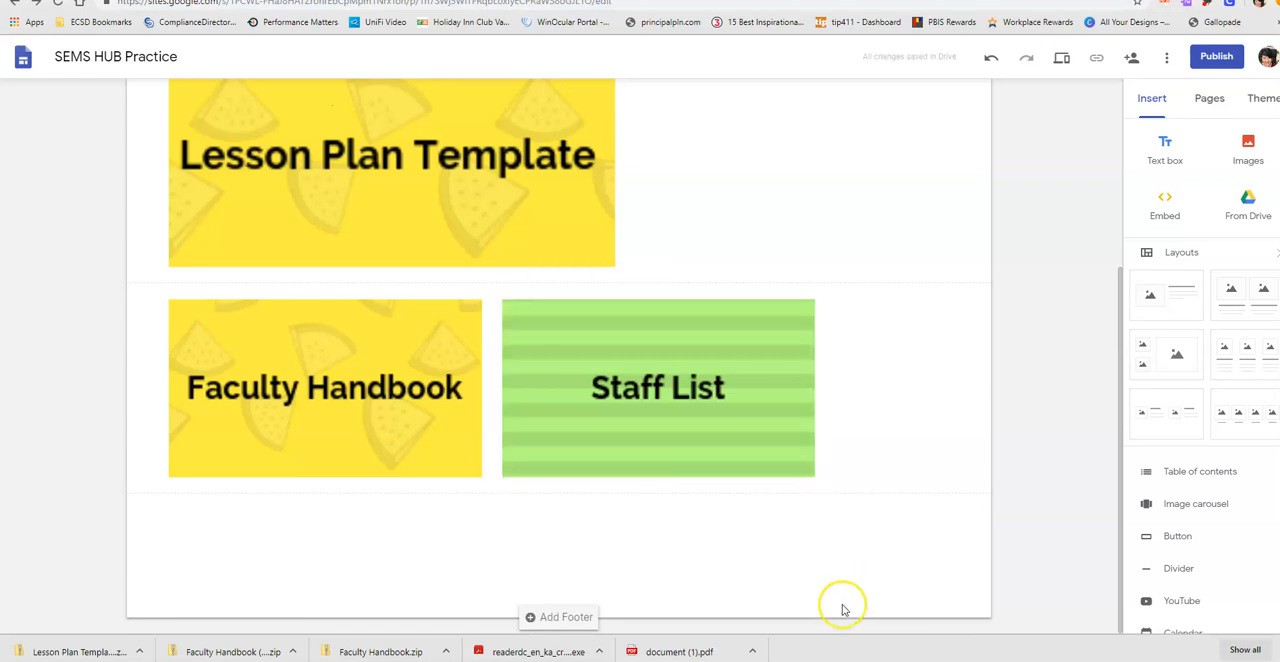
click(1245, 157)
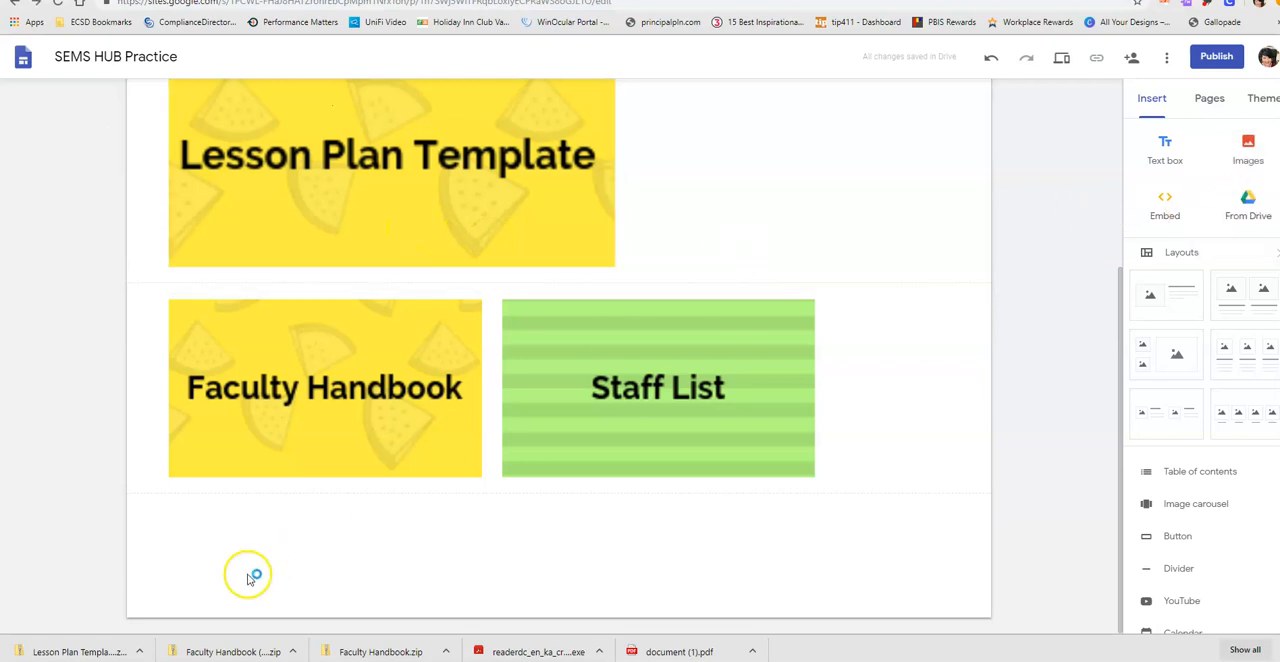
double_click(576, 86)
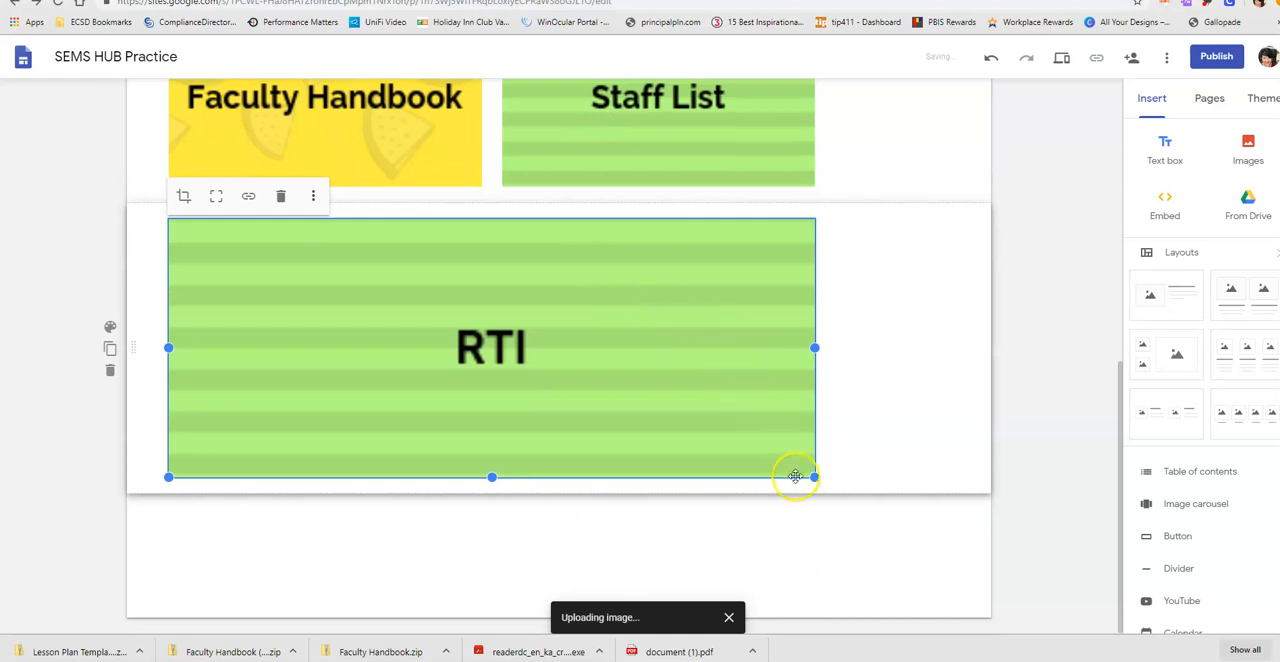
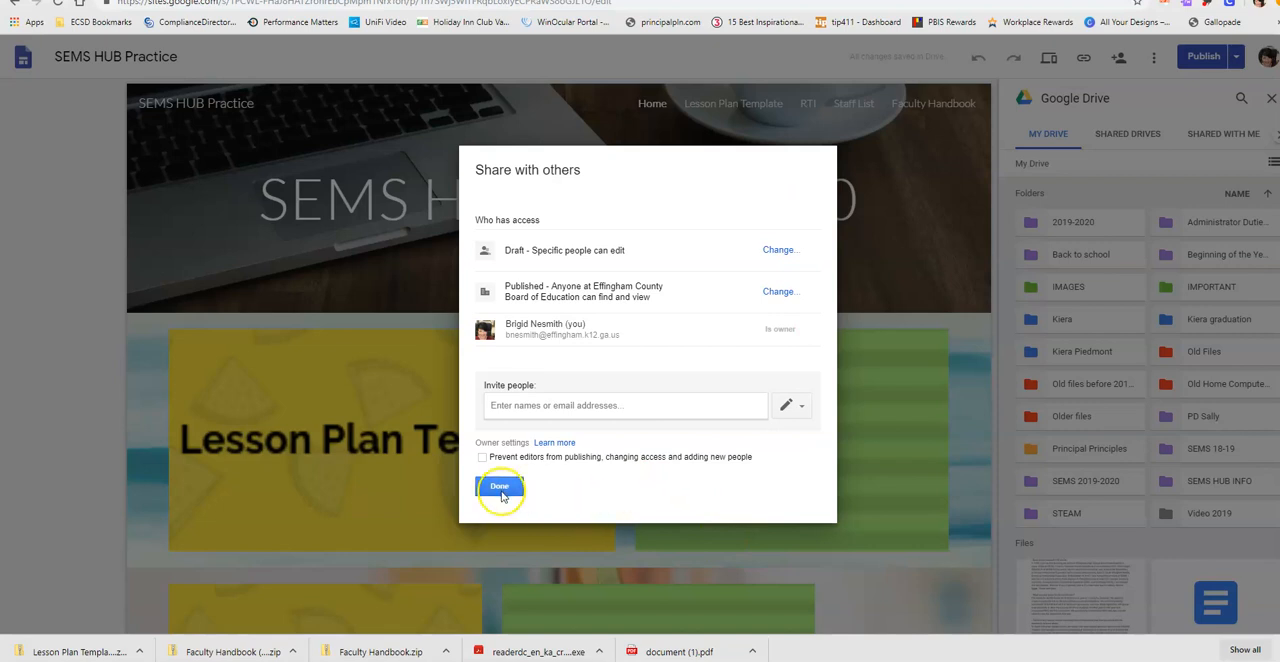
- Close the sharing settings and copy the published site's link
click(501, 486)
click(1084, 58)
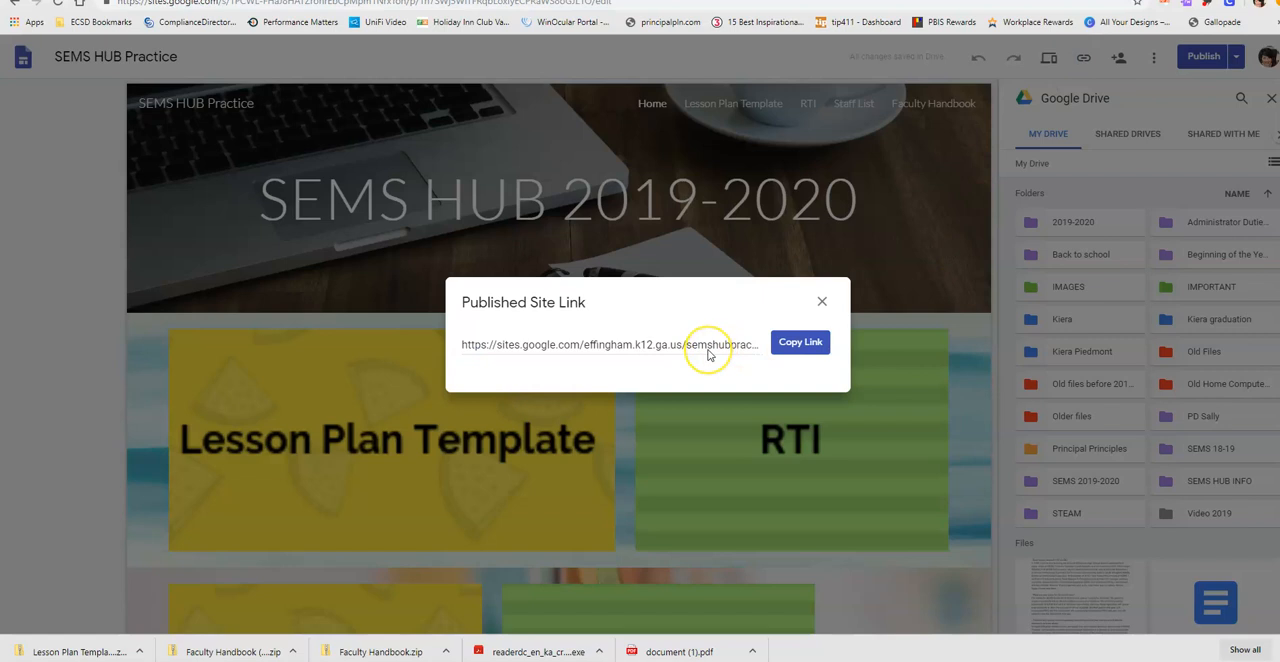
click(806, 356)
click(822, 303)
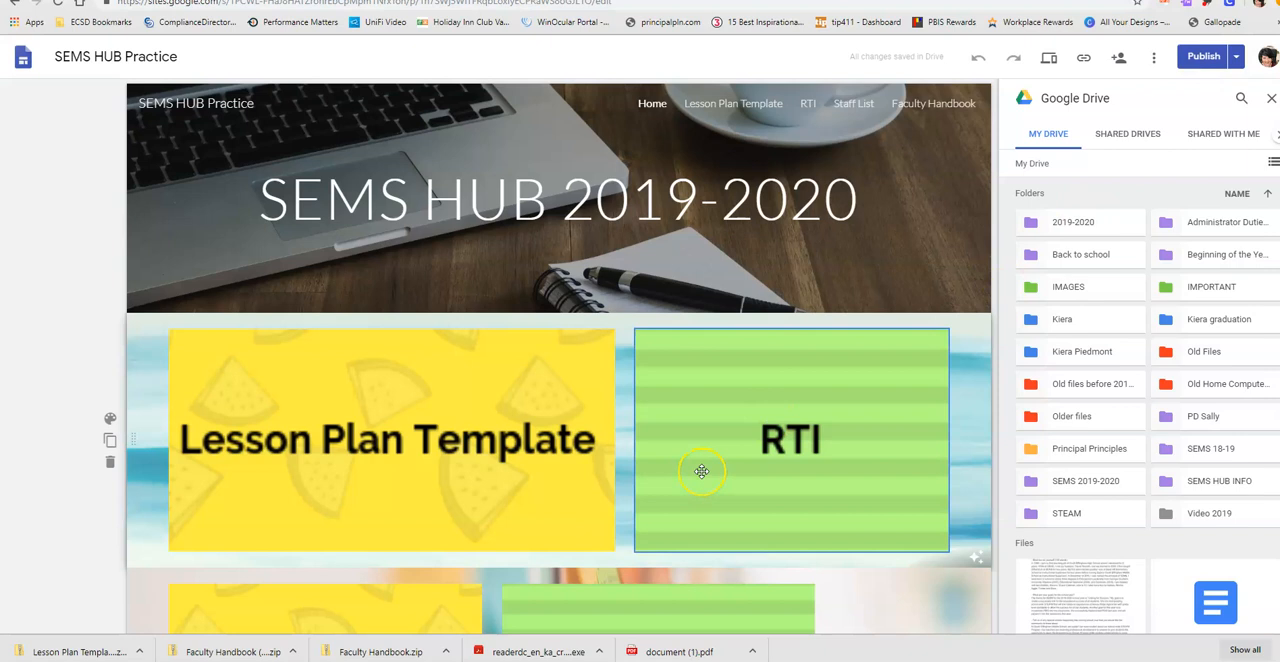
- Switch to the Lesson Plan Template design in Canva, replace the page 1 text with "PD Choice Board" and center it
scroll(701, 471, down, 3)
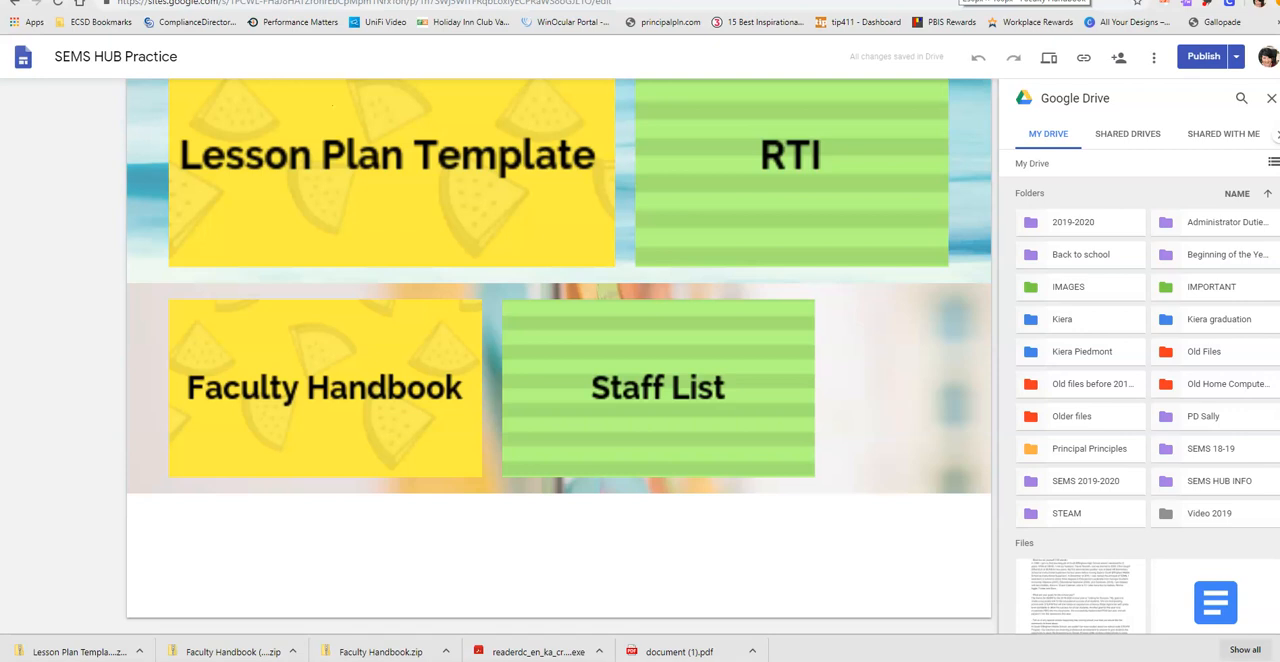
click(957, 1)
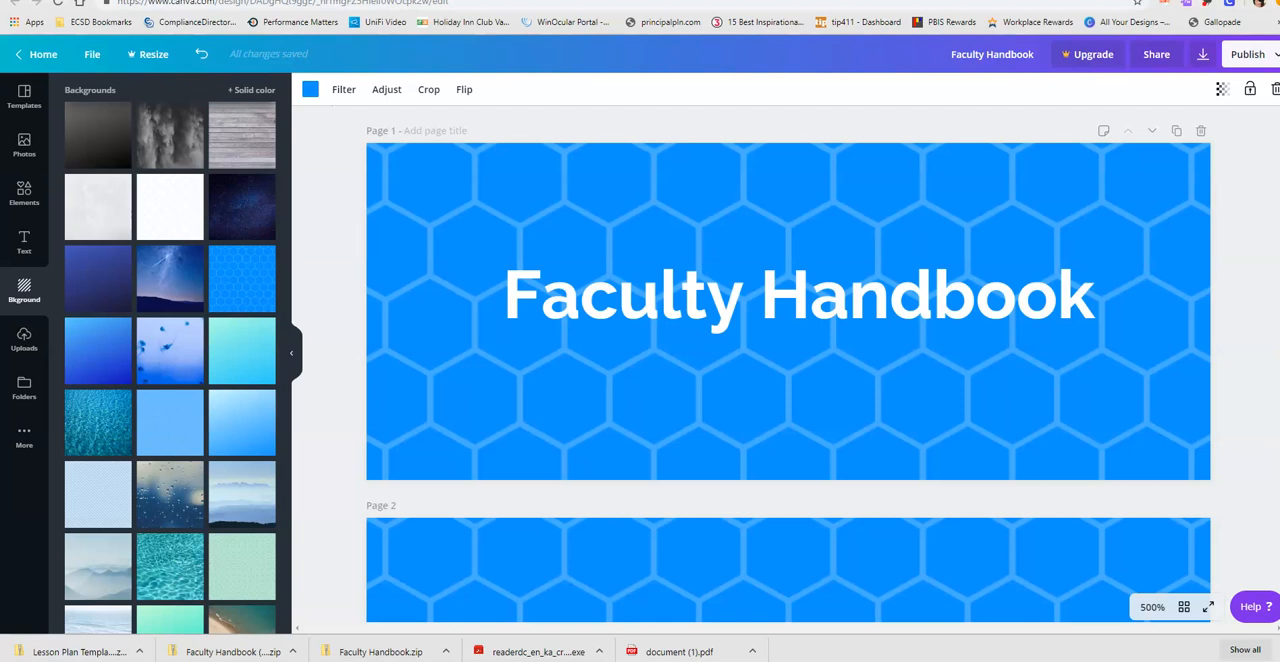
click(895, 1)
click(816, 319)
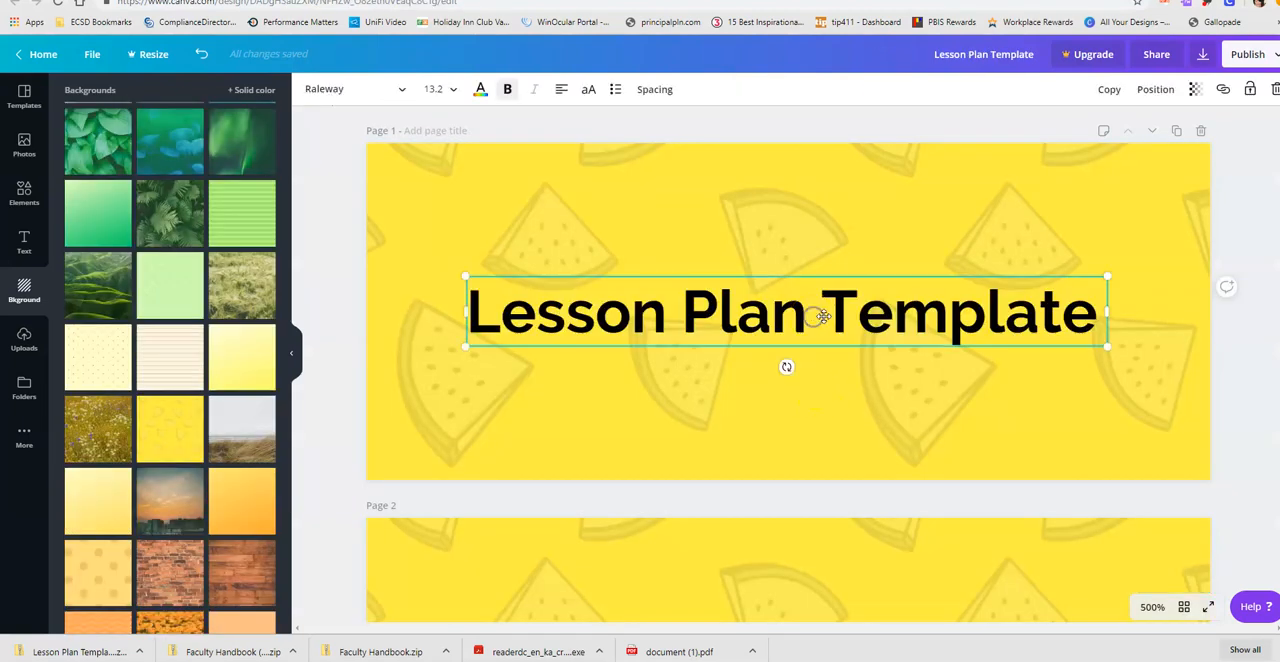
double_click(1078, 314)
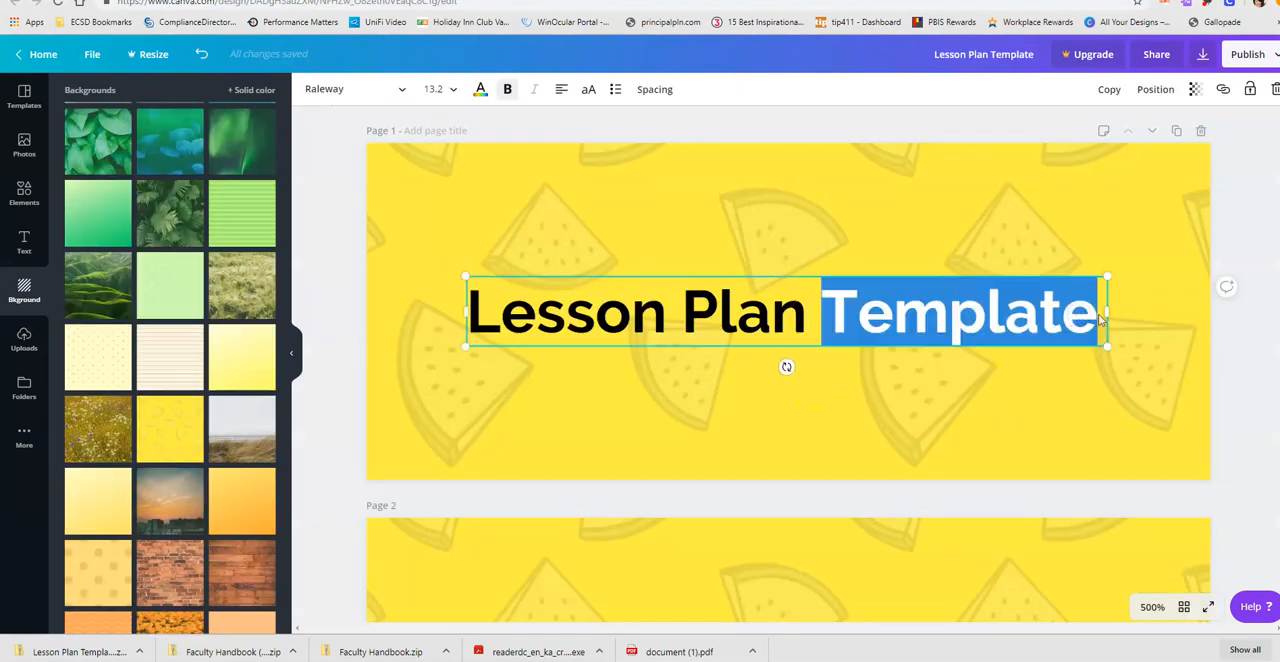
drag(1100, 318, 462, 307)
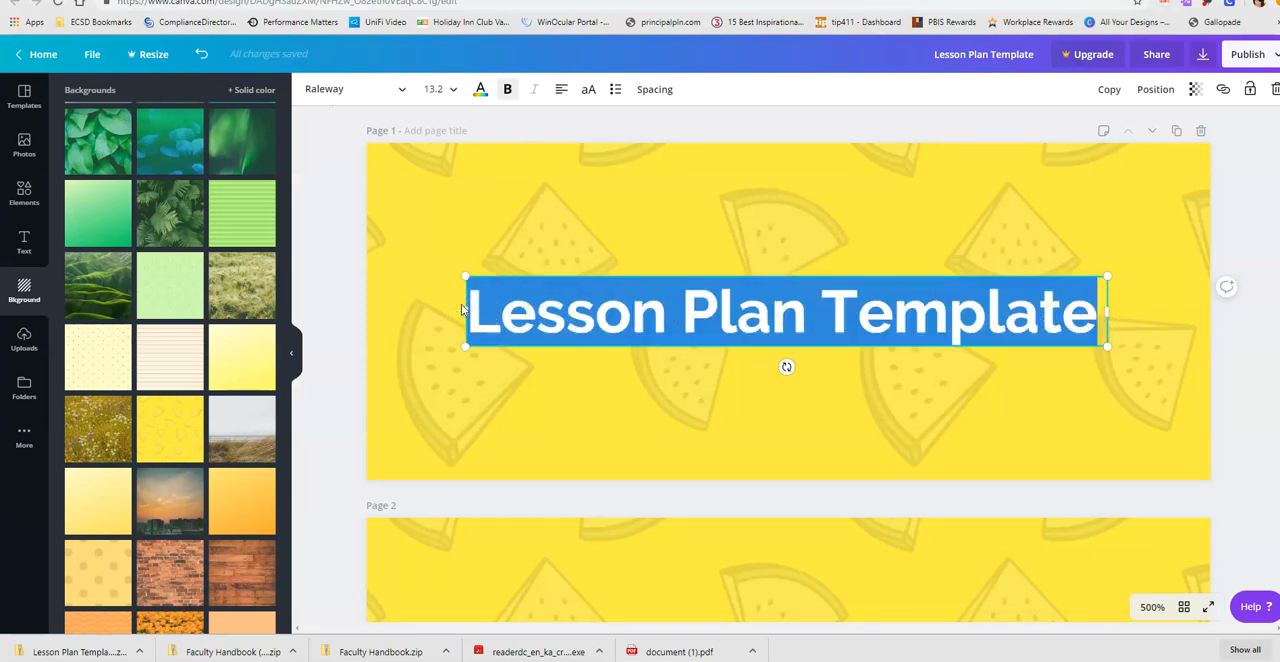
text(PD Choice )
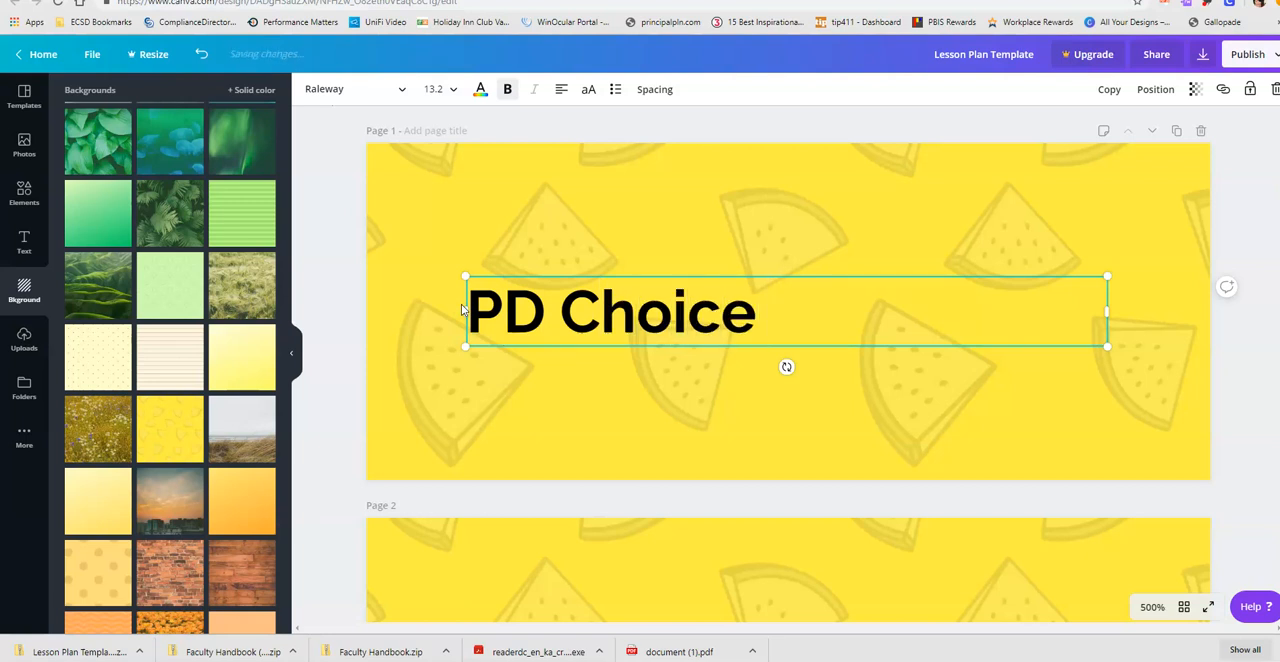
text(Board)
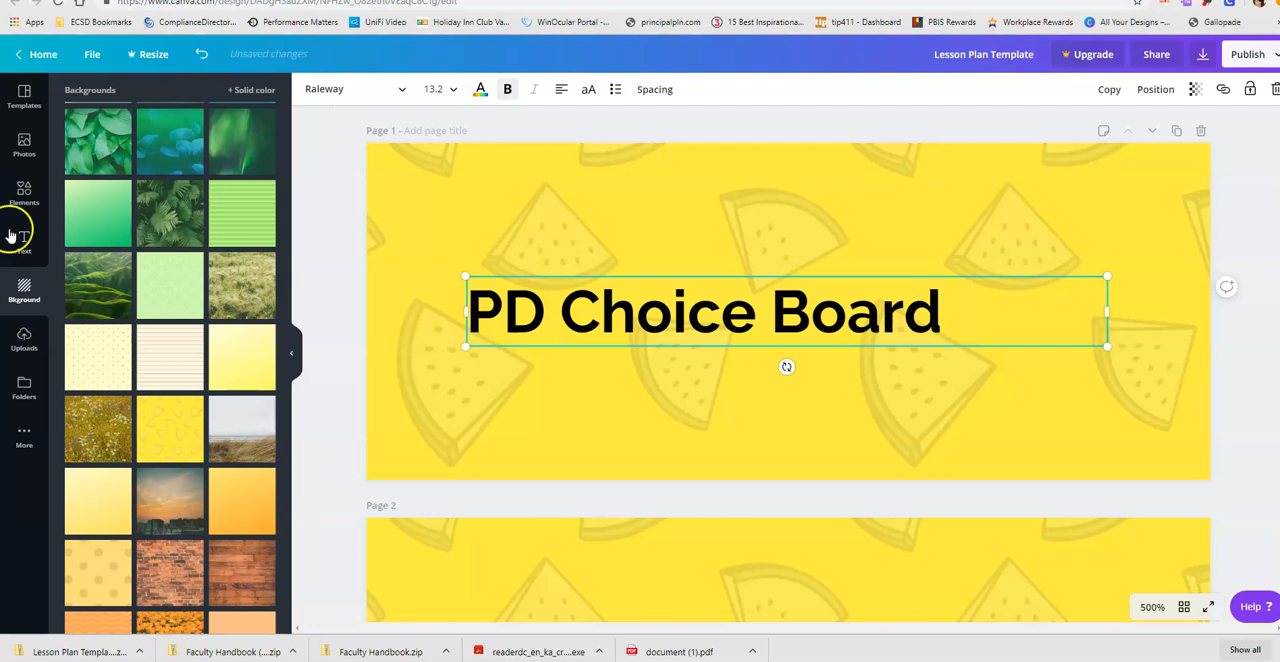
click(561, 89)
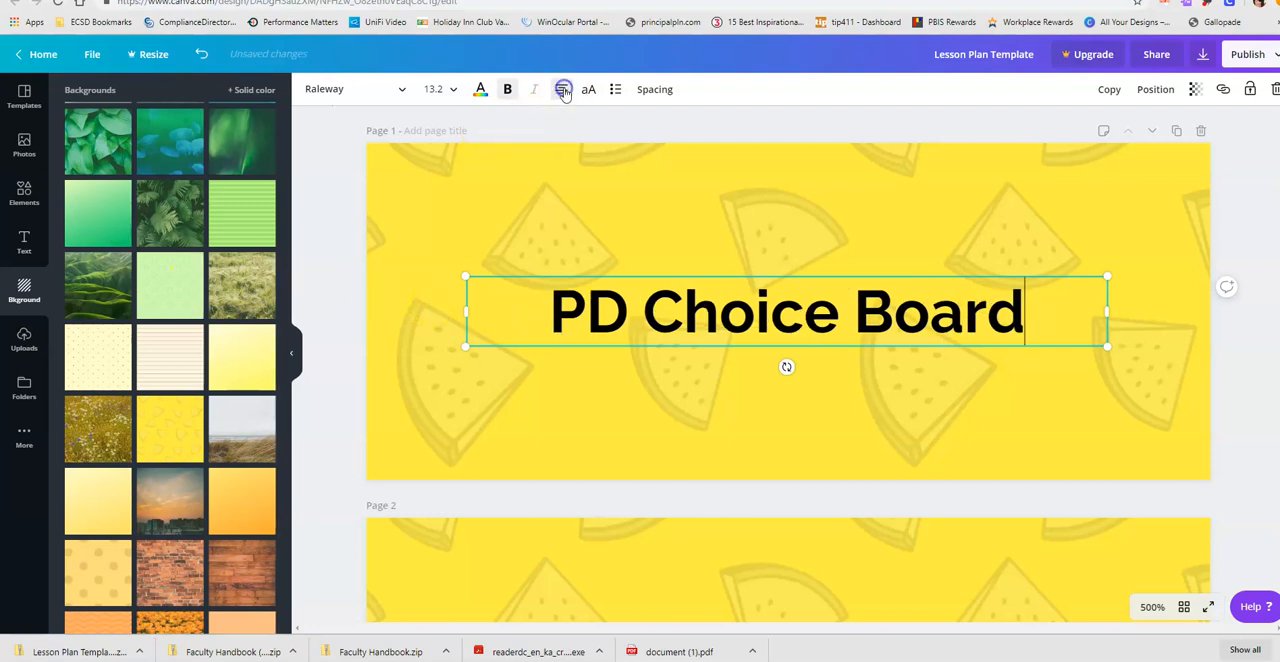
click(556, 466)
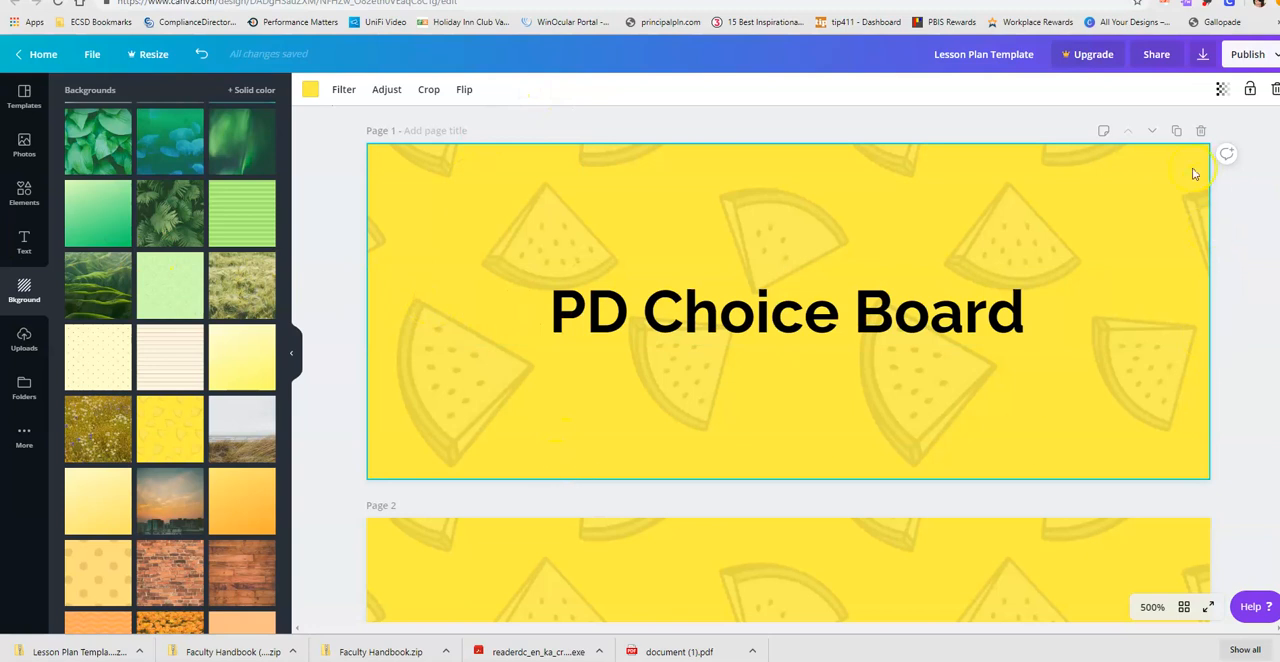
- Set up a PNG download of the design with only page 1 selected
click(1203, 56)
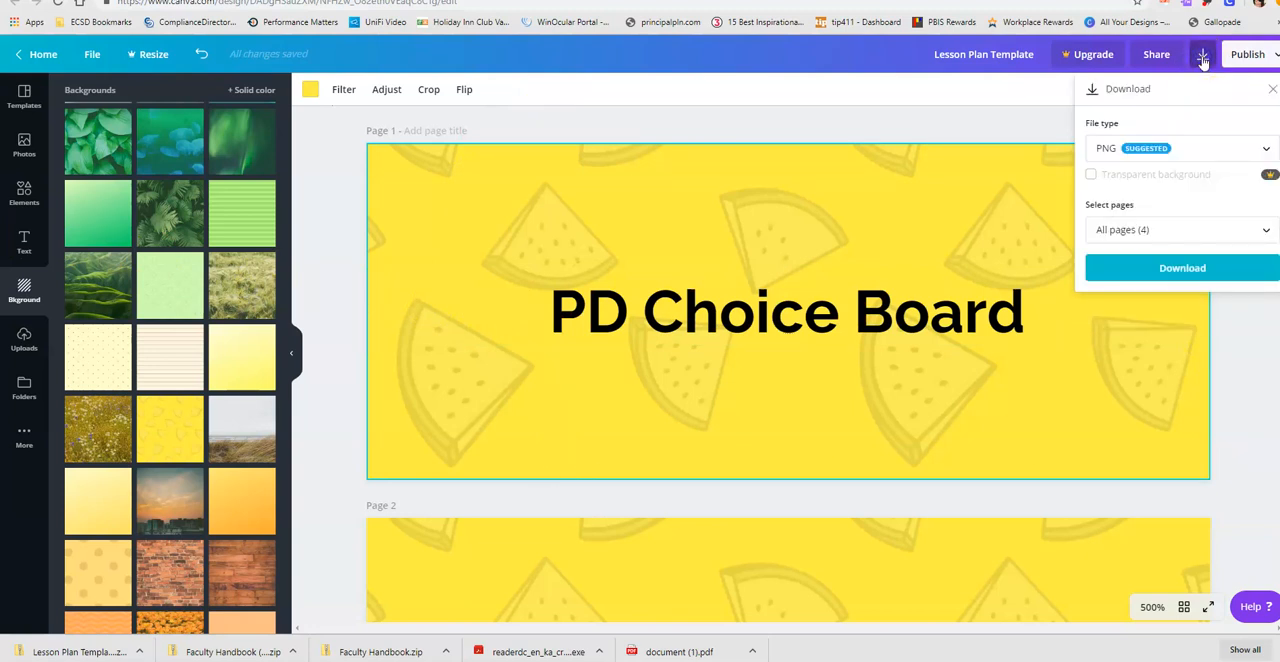
click(1150, 230)
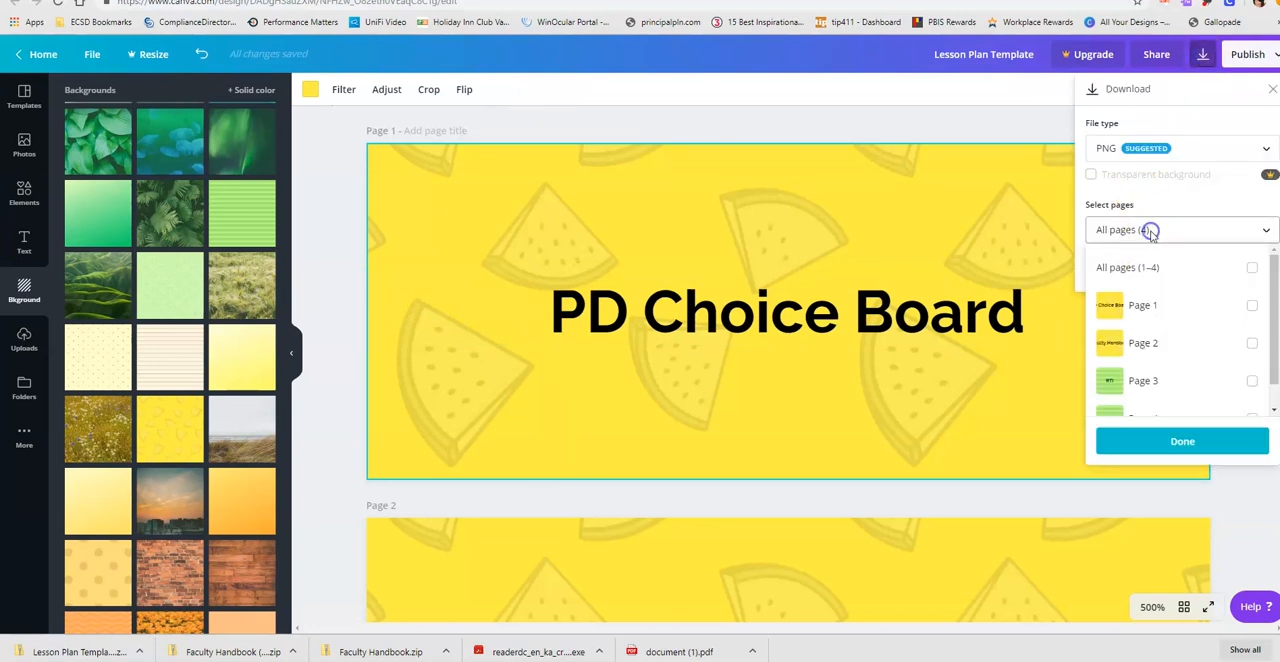
click(1138, 310)
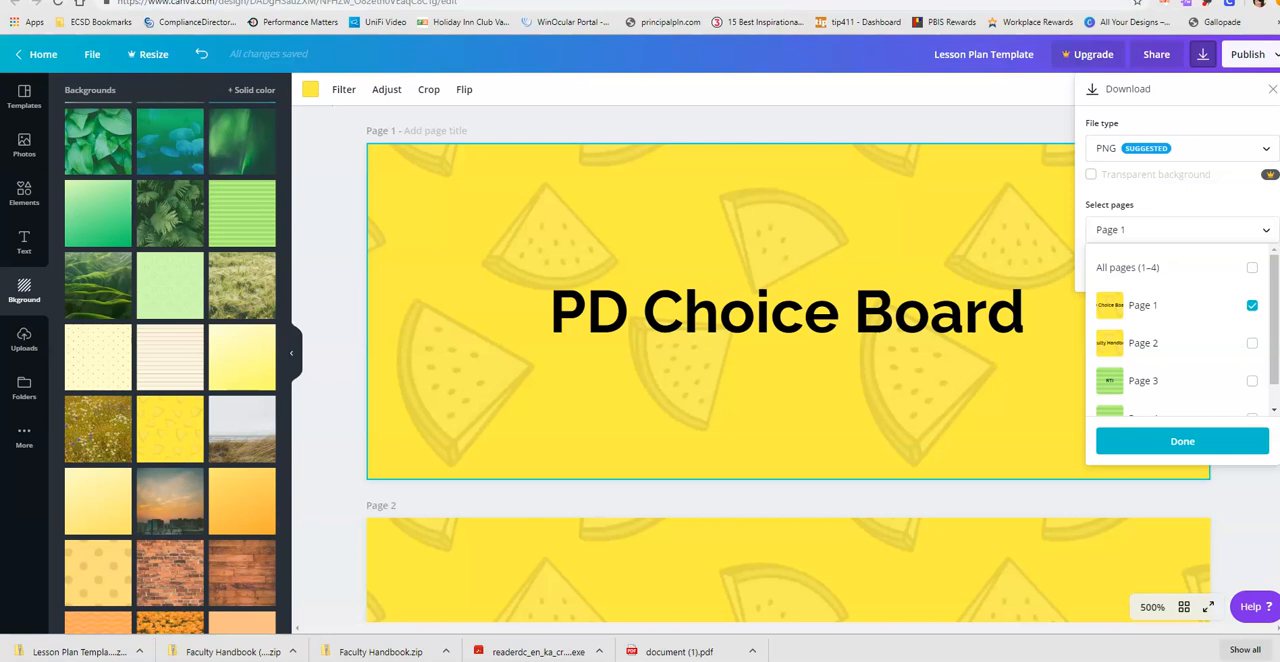
- Return to the SEMS HUB Practice editor and resize the Staff List tile, narrowing it from its left side to free space beside Faculty Handbook
key(ctrl+Tab)
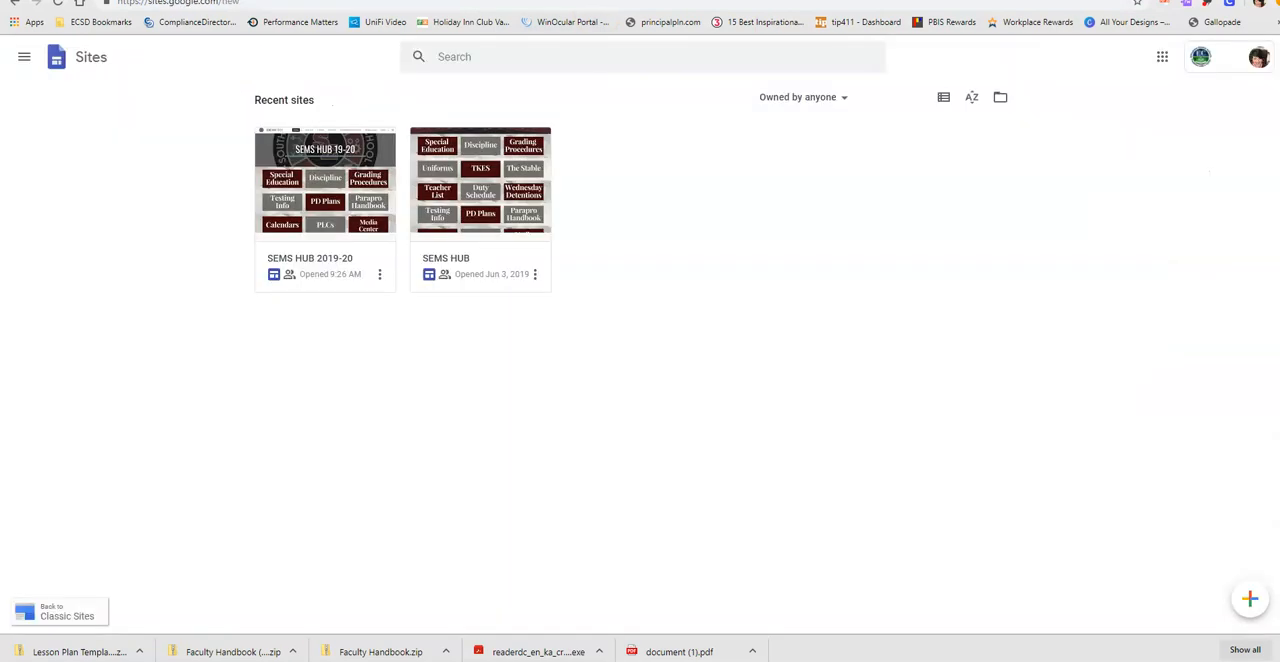
key(ctrl+Tab)
click(745, 350)
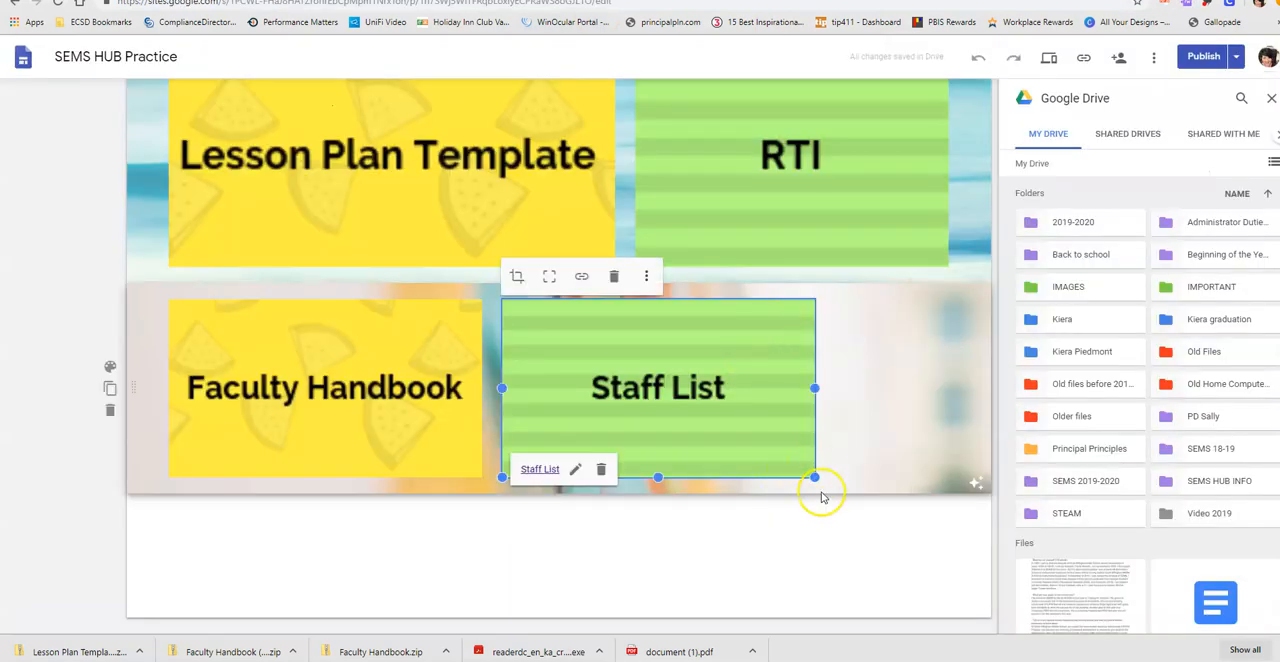
drag(815, 477, 900, 556)
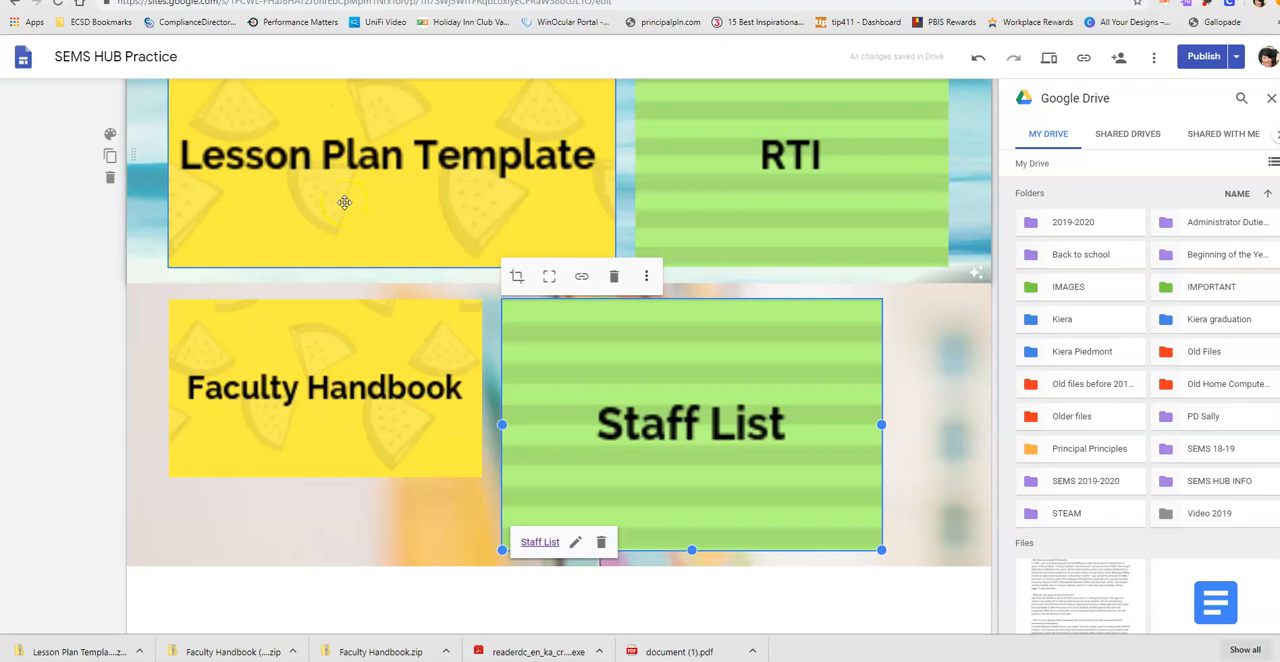
drag(503, 548, 707, 478)
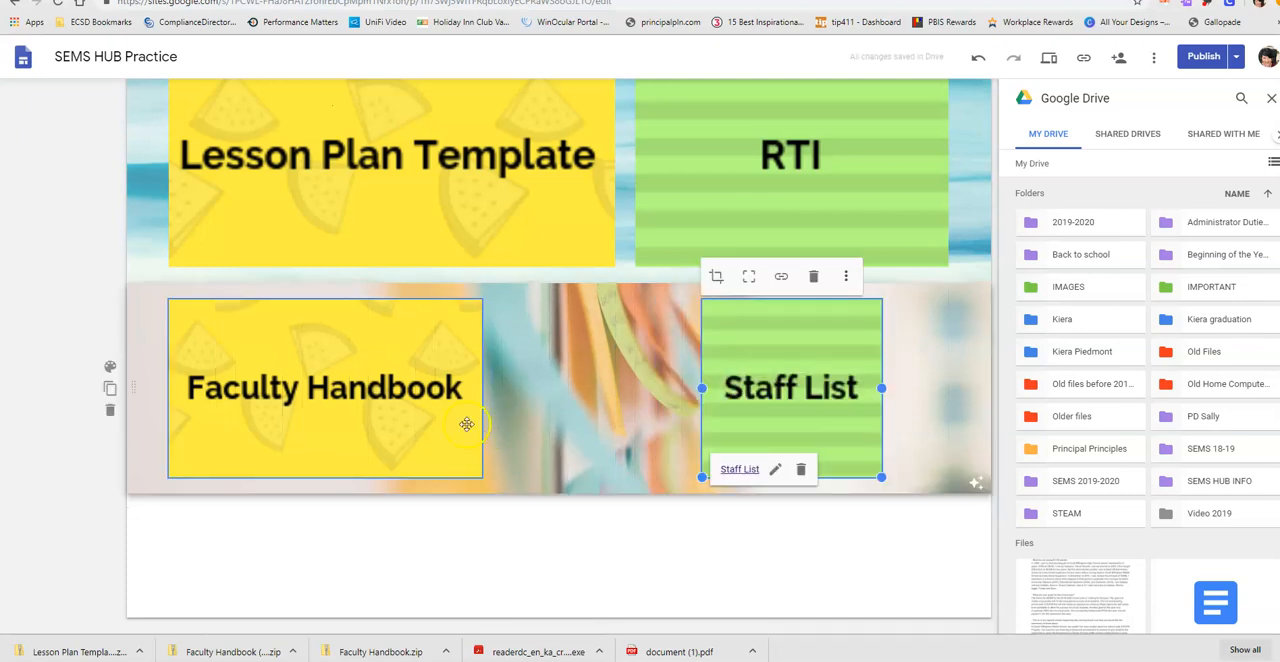
- Move the RTI tile between Faculty Handbook and Staff List and narrow it to about the Staff List tile's width
drag(711, 109, 715, 118)
drag(749, 260, 509, 354)
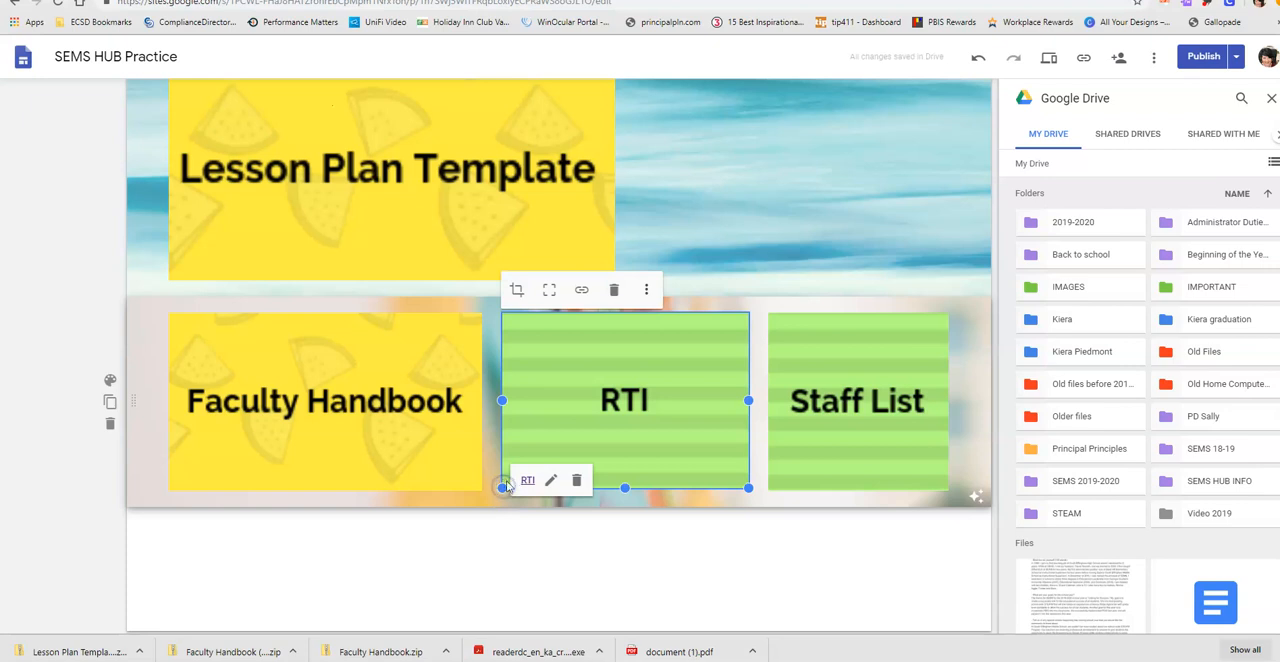
drag(503, 487, 567, 489)
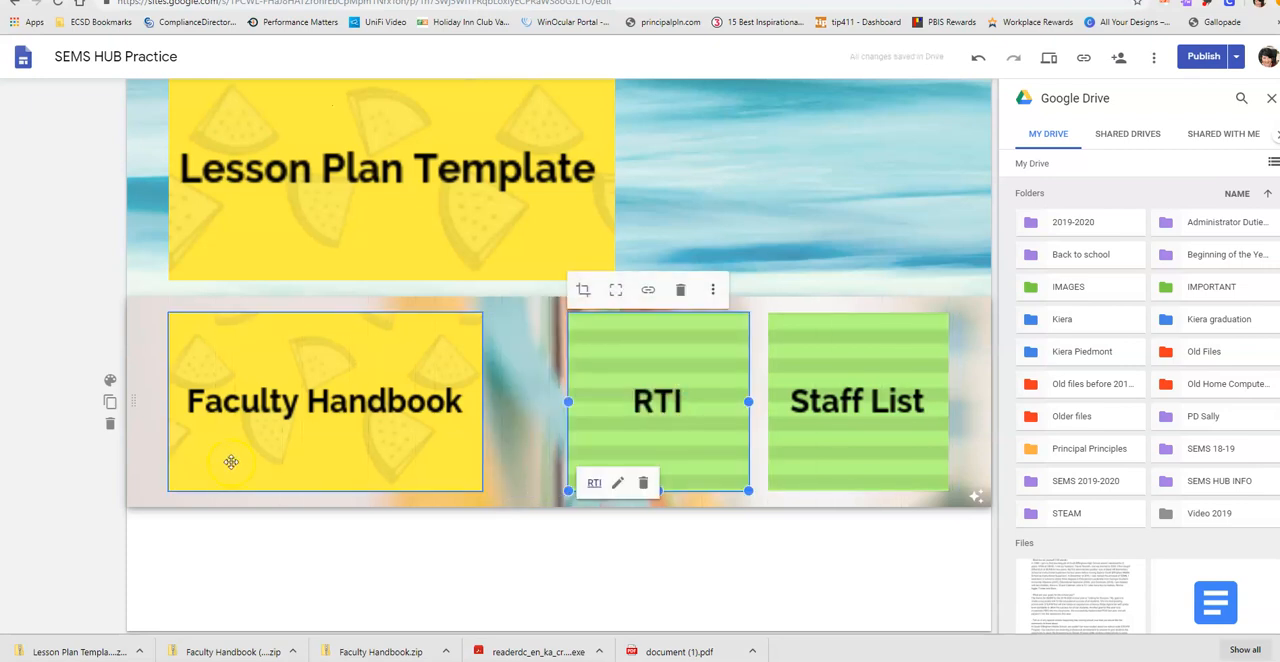
- Widen the Faculty Handbook tile to fill the gap up to the RTI tile
click(268, 458)
drag(483, 489, 365, 490)
drag(481, 465, 545, 480)
click(480, 582)
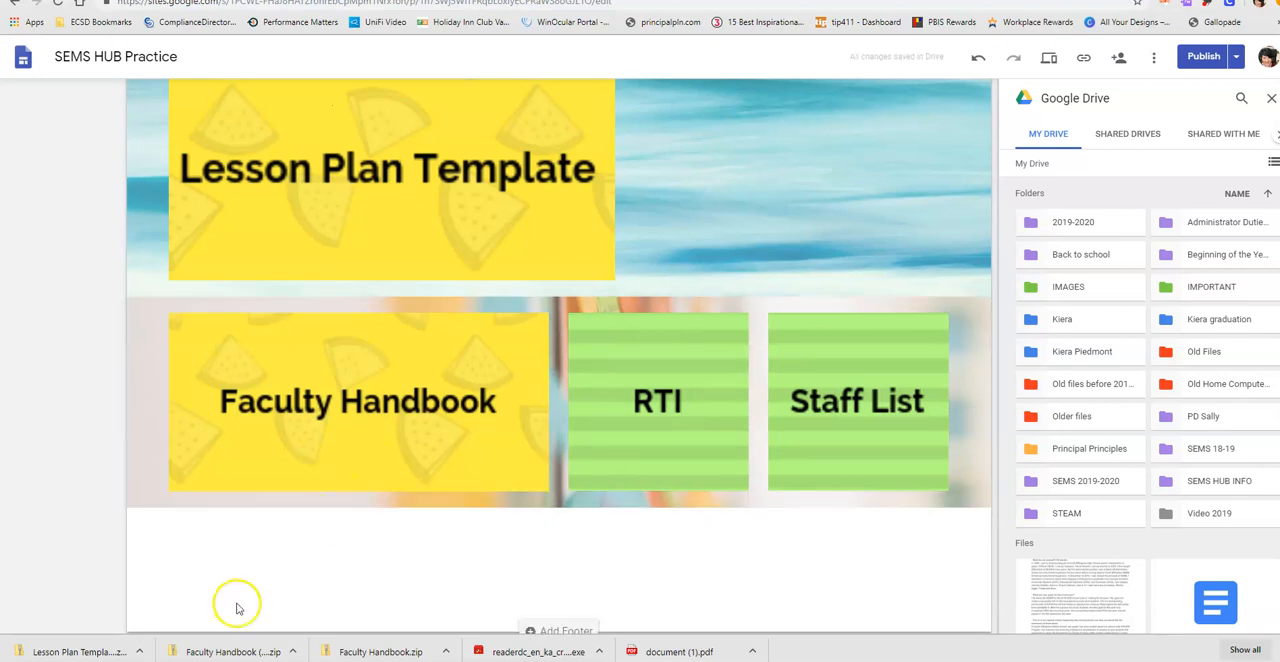
- Publish the site with the rearranged tiles
scroll(182, 560, up, 5)
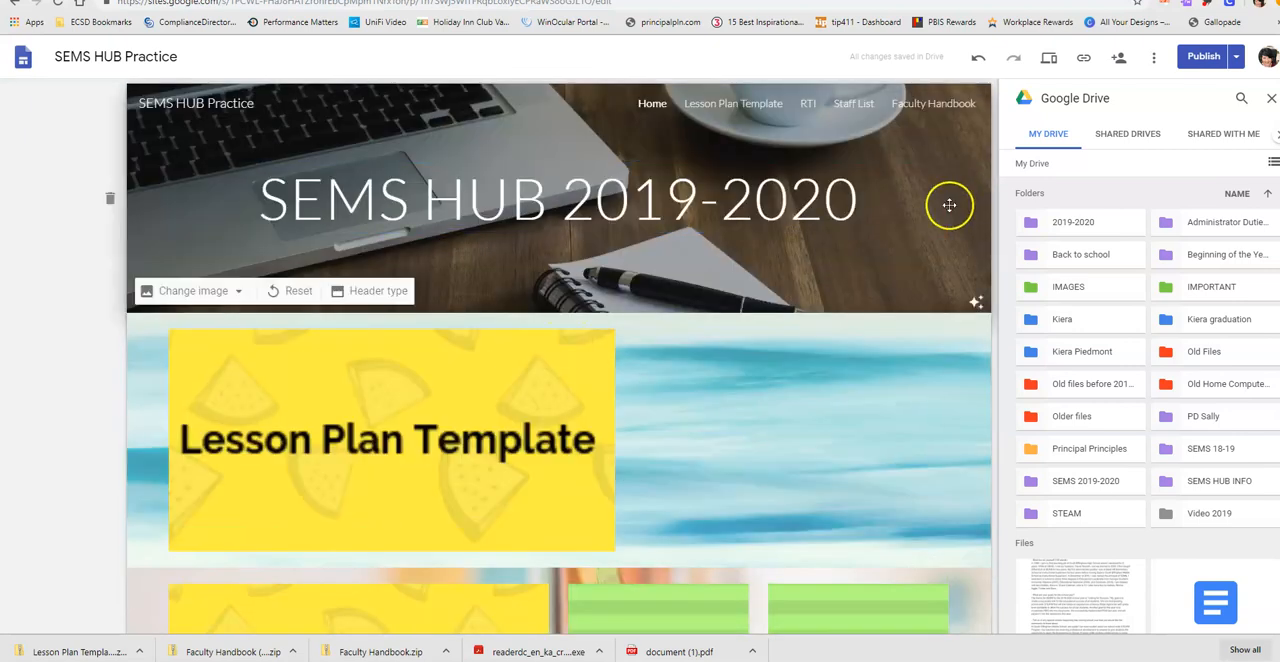
click(1205, 57)
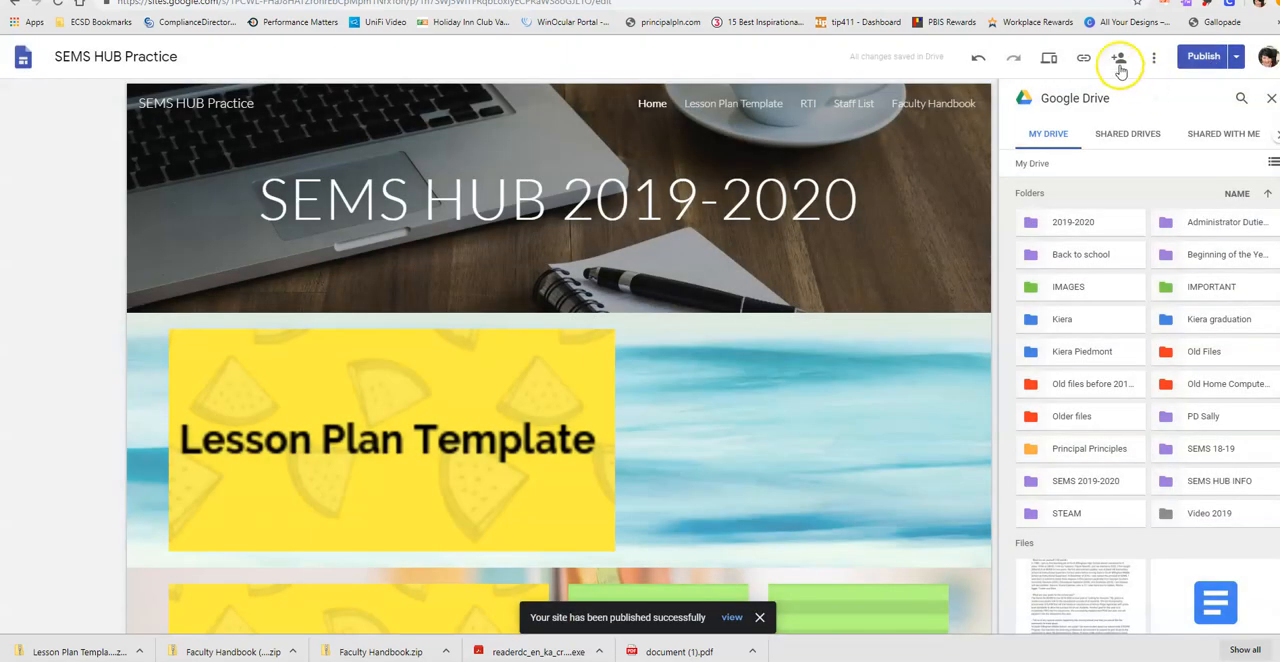
- Preview the Home page in large-screen view, exit the preview and view the published site link
click(1049, 58)
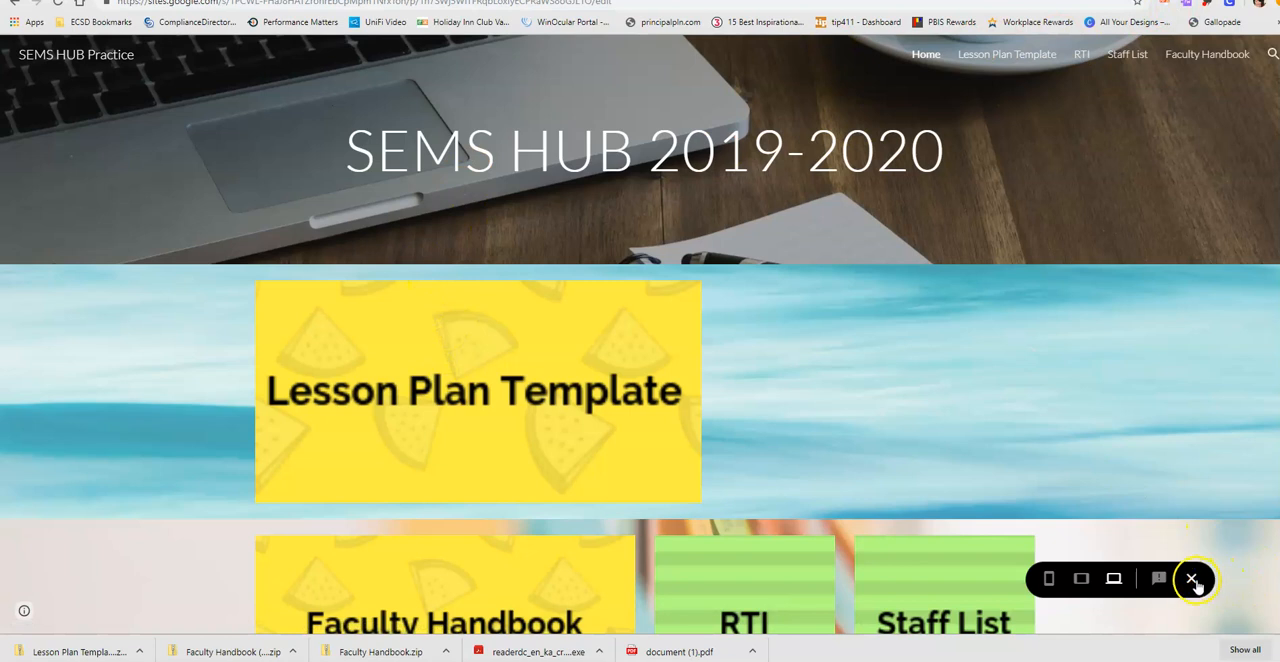
click(1191, 579)
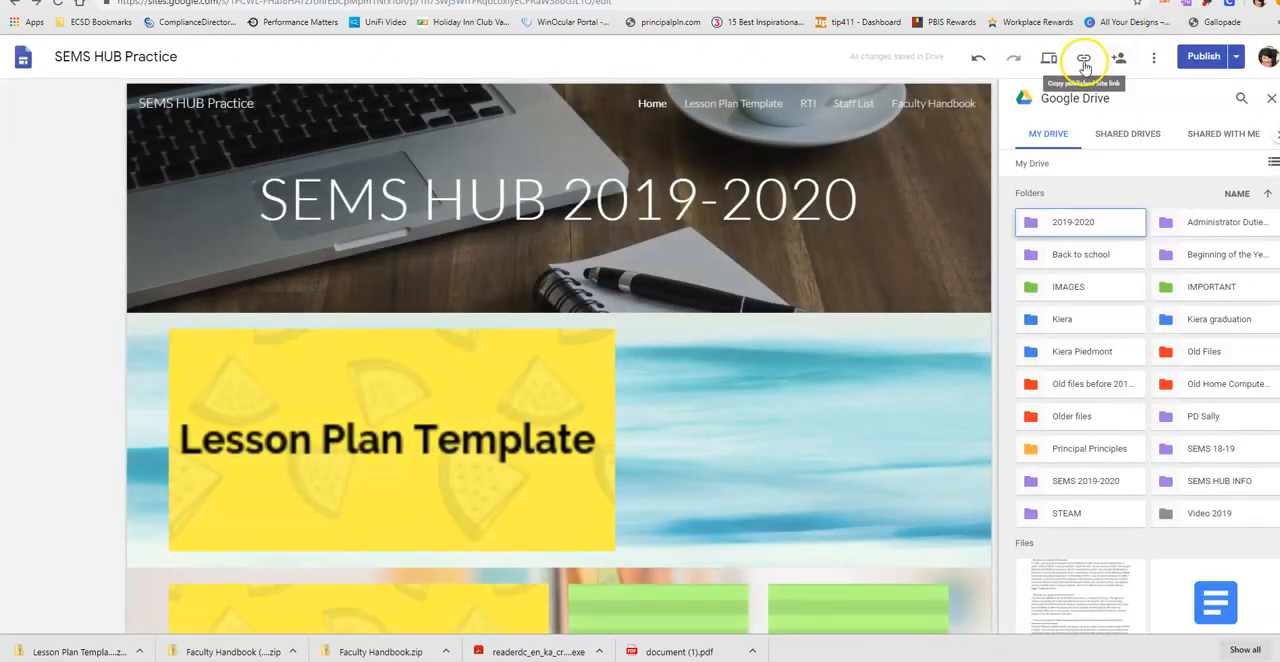
click(1085, 62)
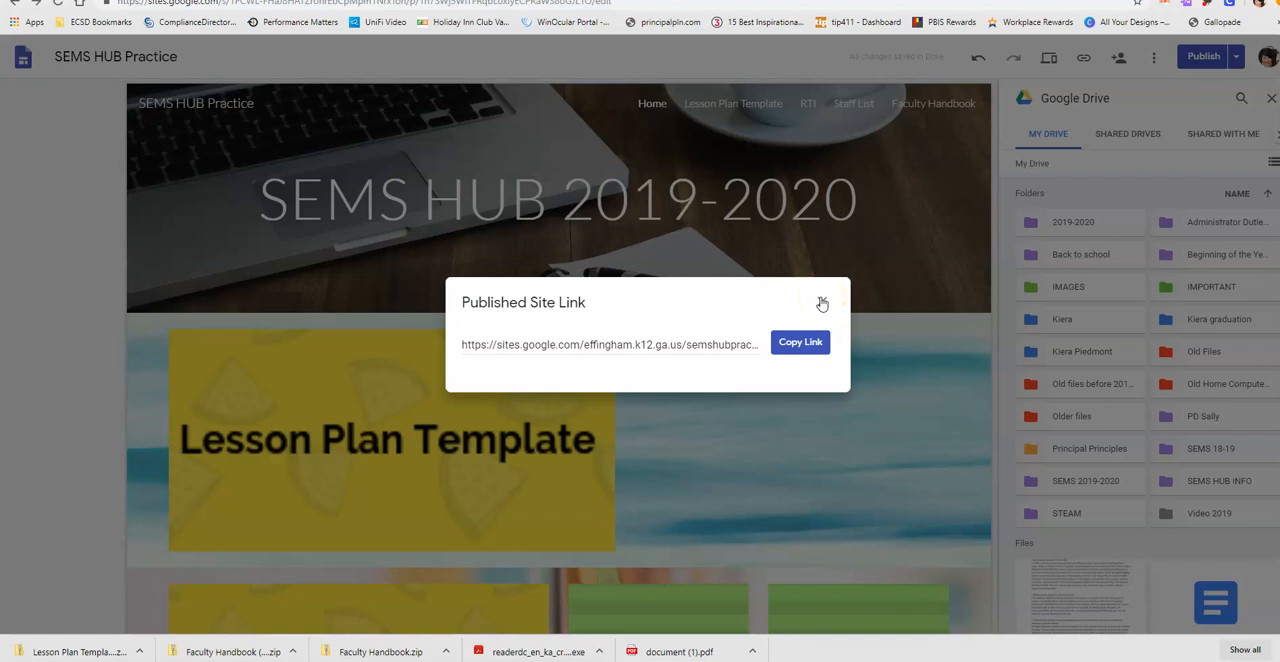
click(822, 303)
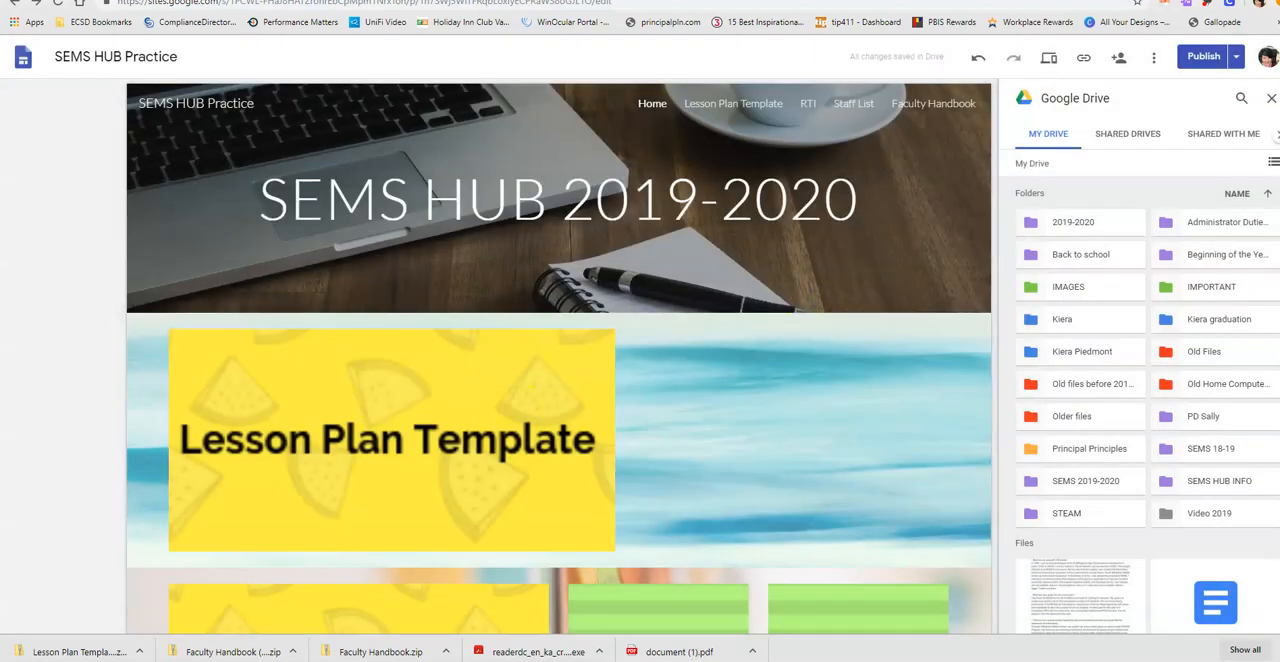
click(318, 660)
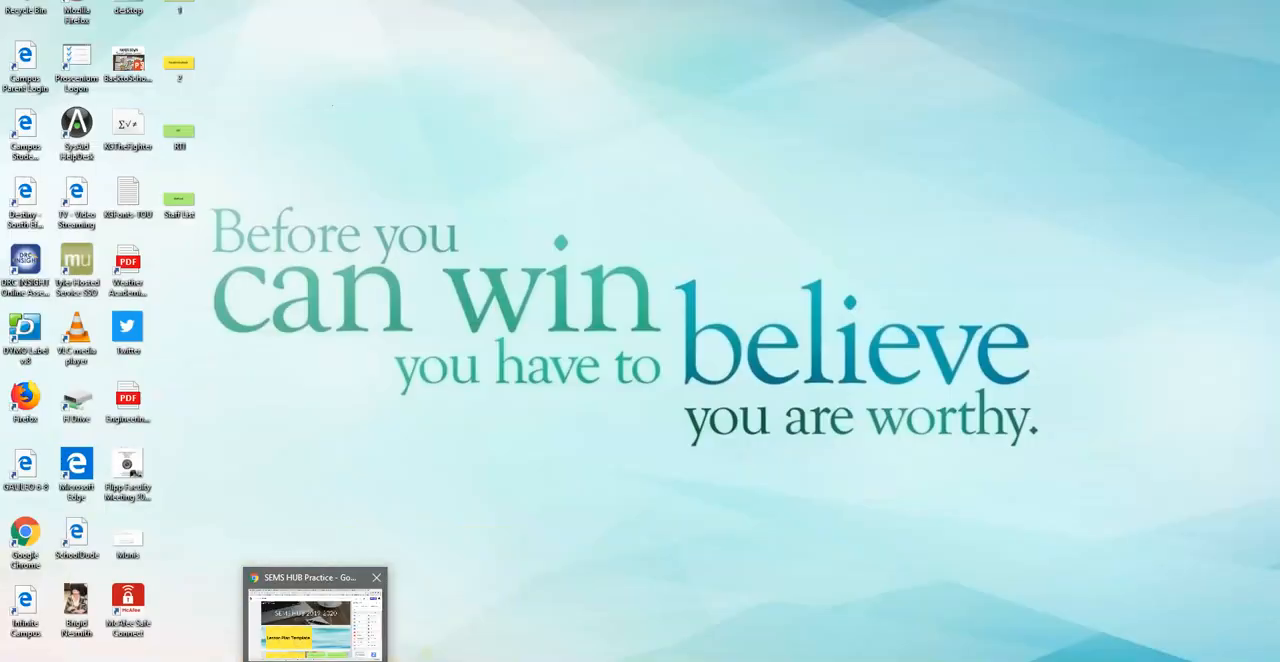
click(335, 632)
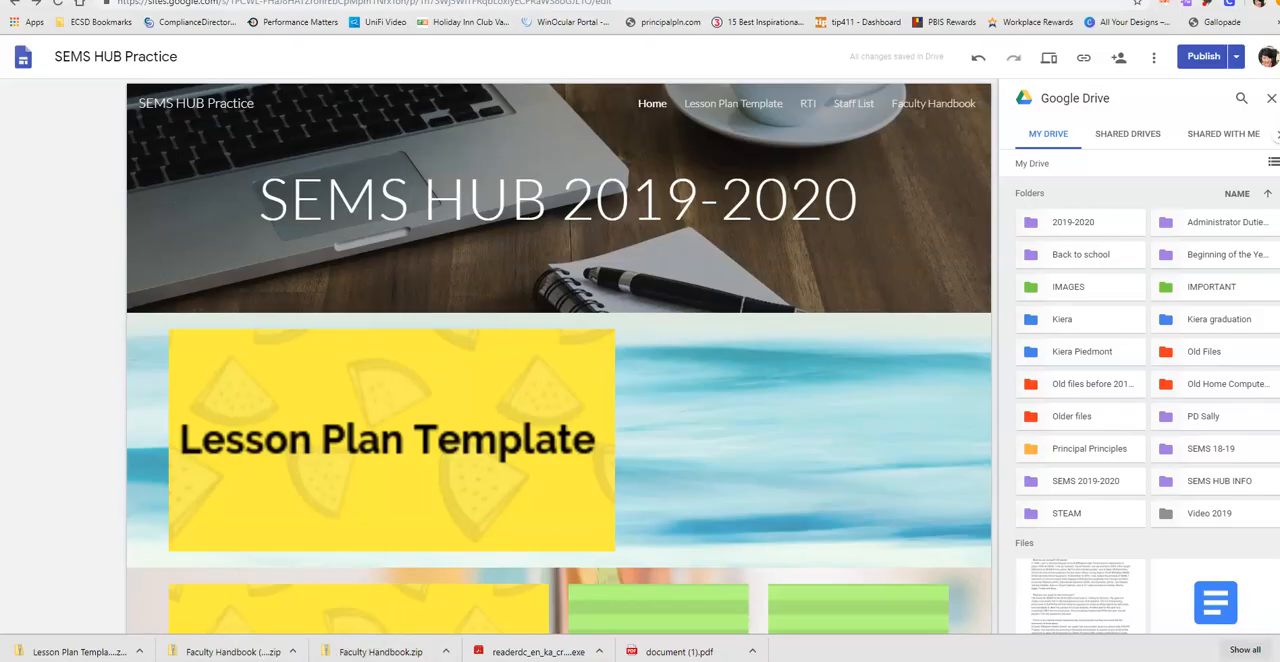